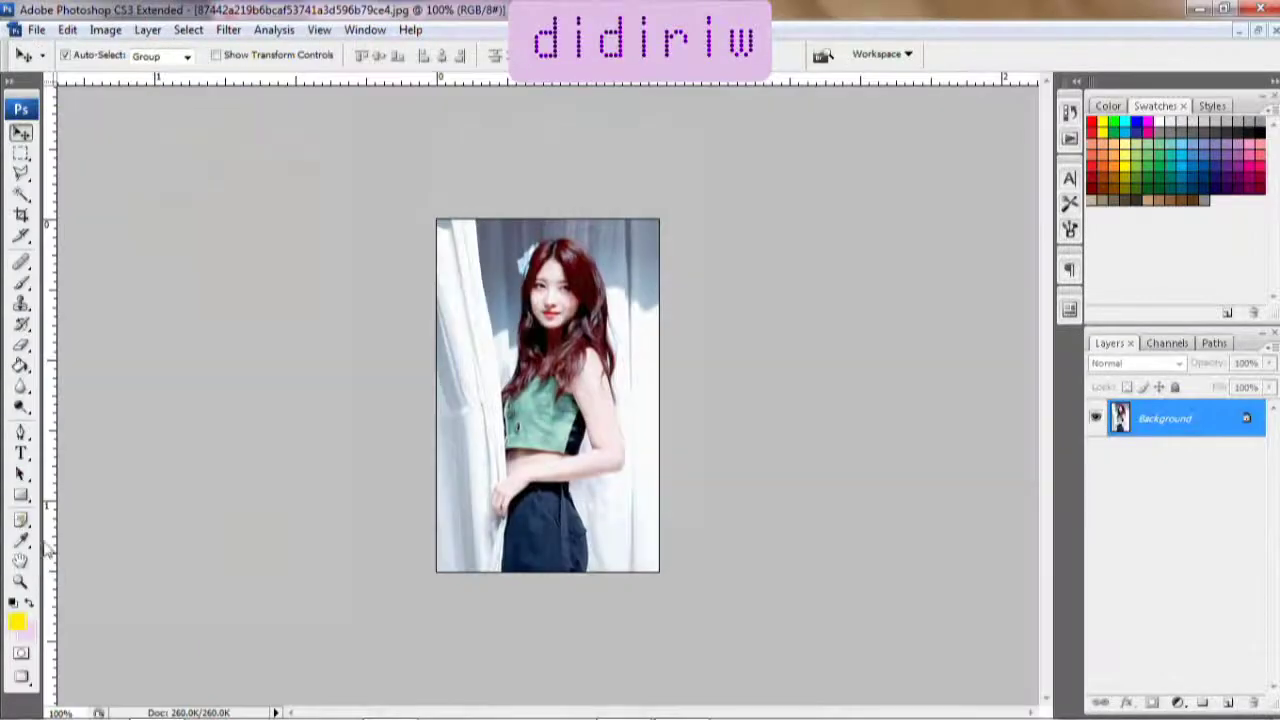
Step: Zoom the woman's photo to 400% on her waist and trousers, then place a first Pen point
left_click(20, 581)
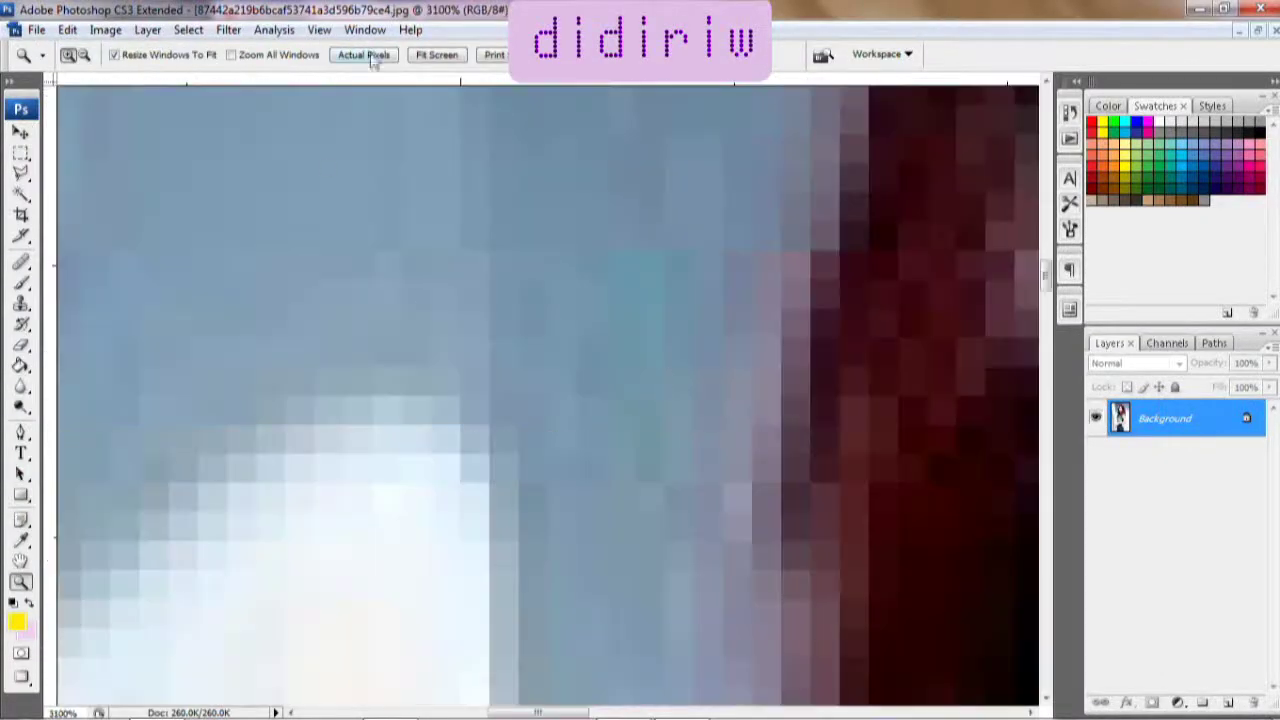
left_click(437, 54)
left_click(615, 670)
left_click(660, 665)
left_click(783, 549)
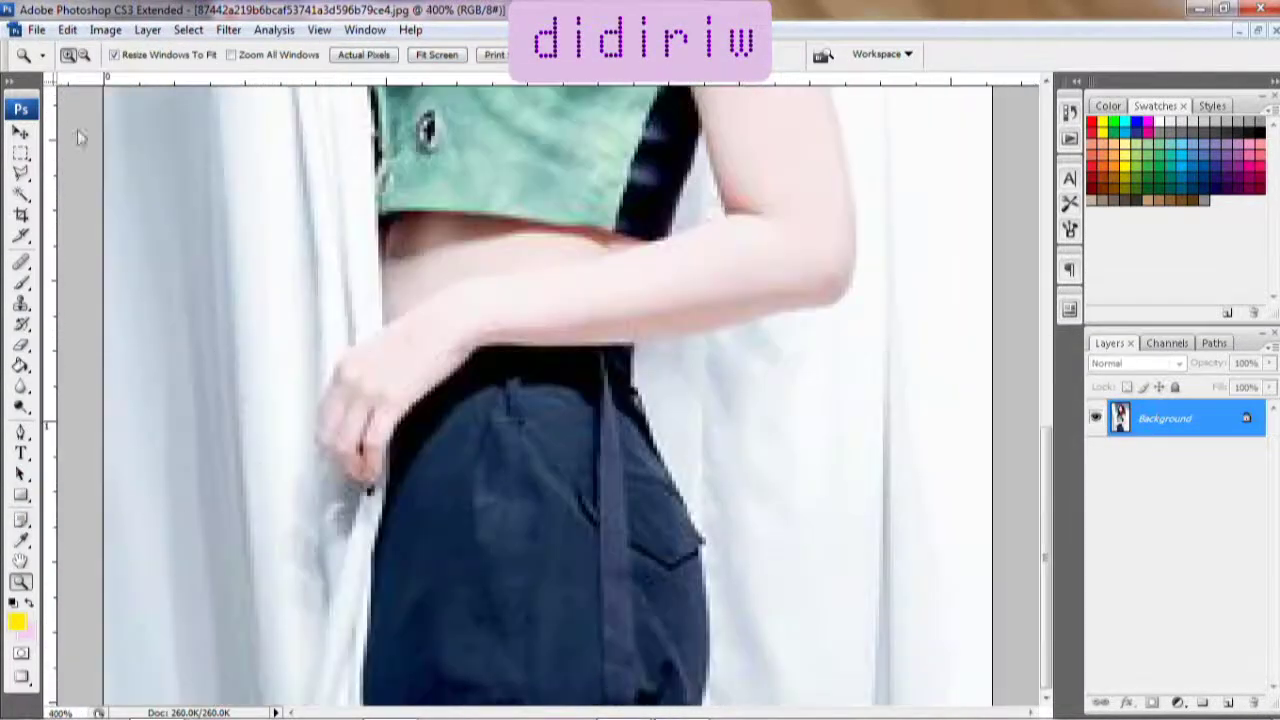
key("p")
left_click(703, 700)
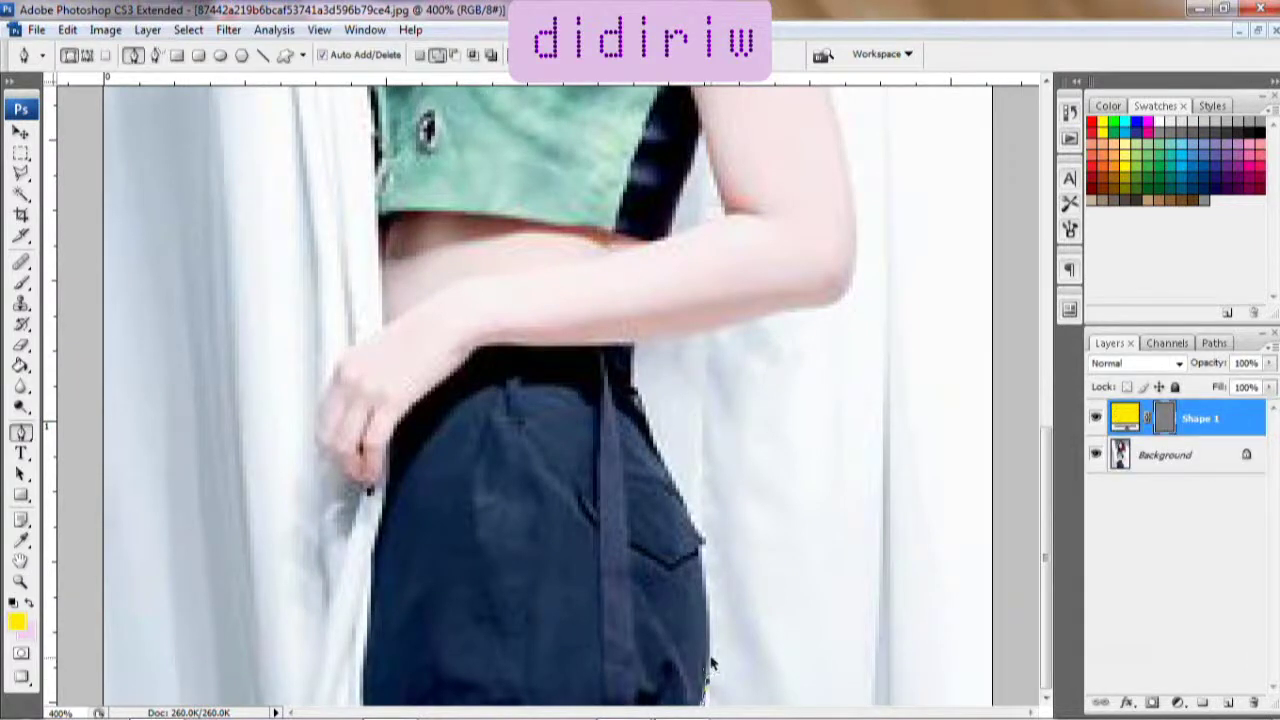
Step: Undo the accidental shape layer and trace the woman's outline with the Pen tool
key("ctrl+z")
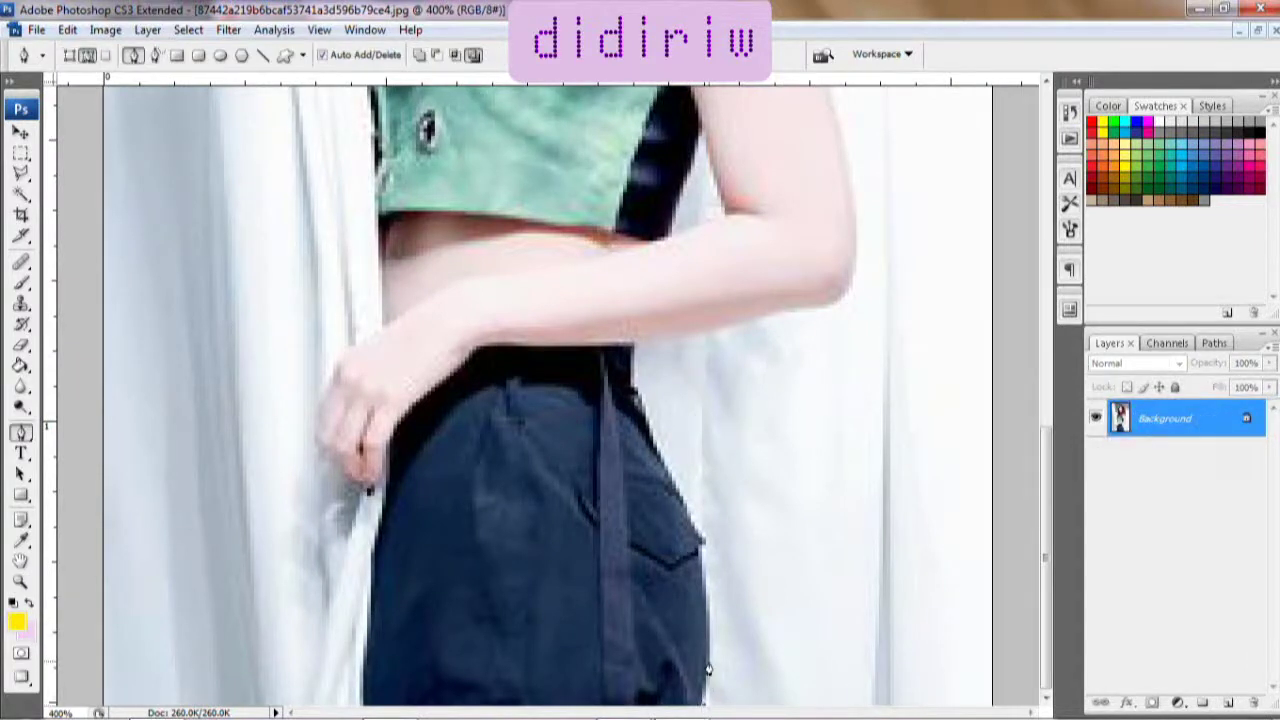
left_click(708, 660)
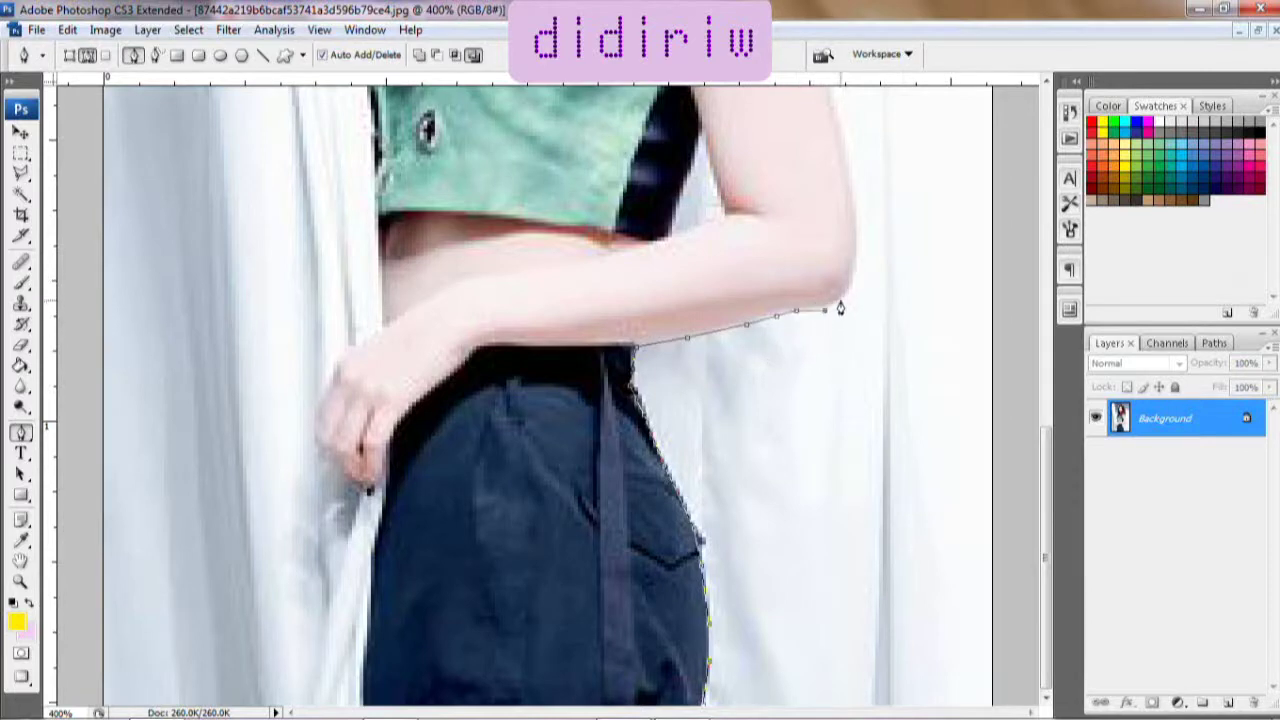
scroll(871, 251, "up", 1)
scroll(857, 226, "up", 1)
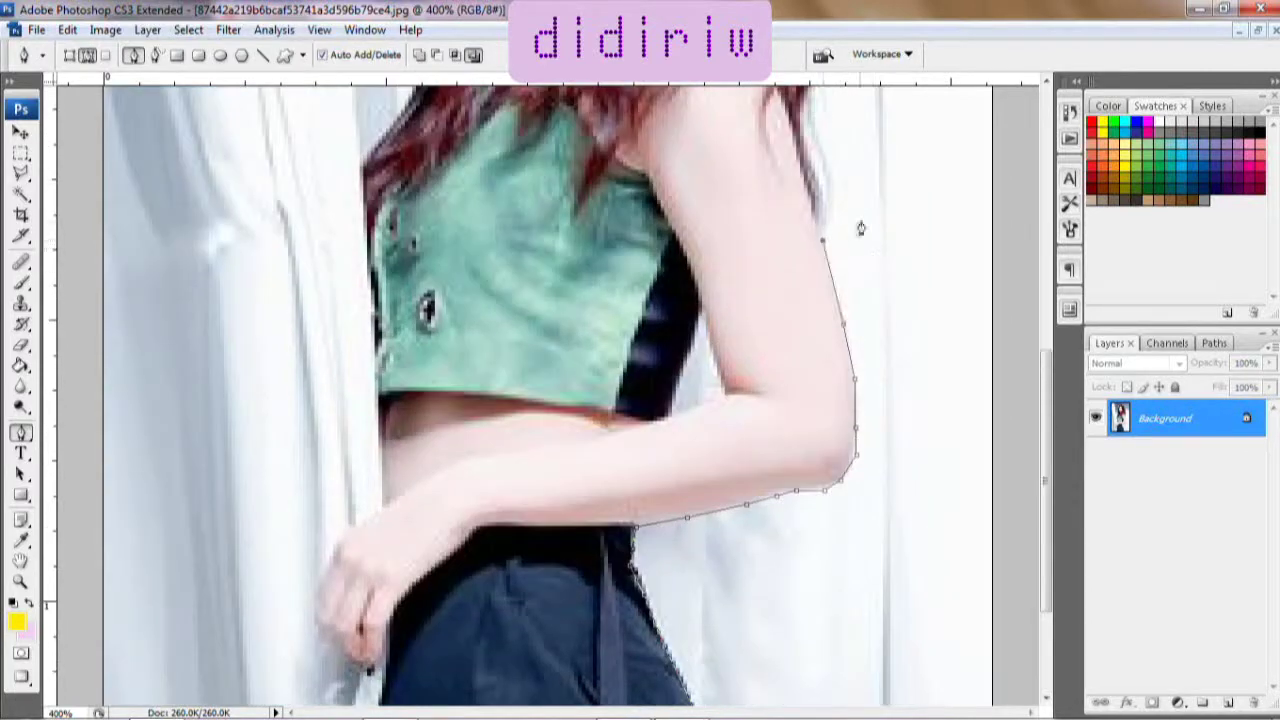
scroll(857, 226, "up", 1)
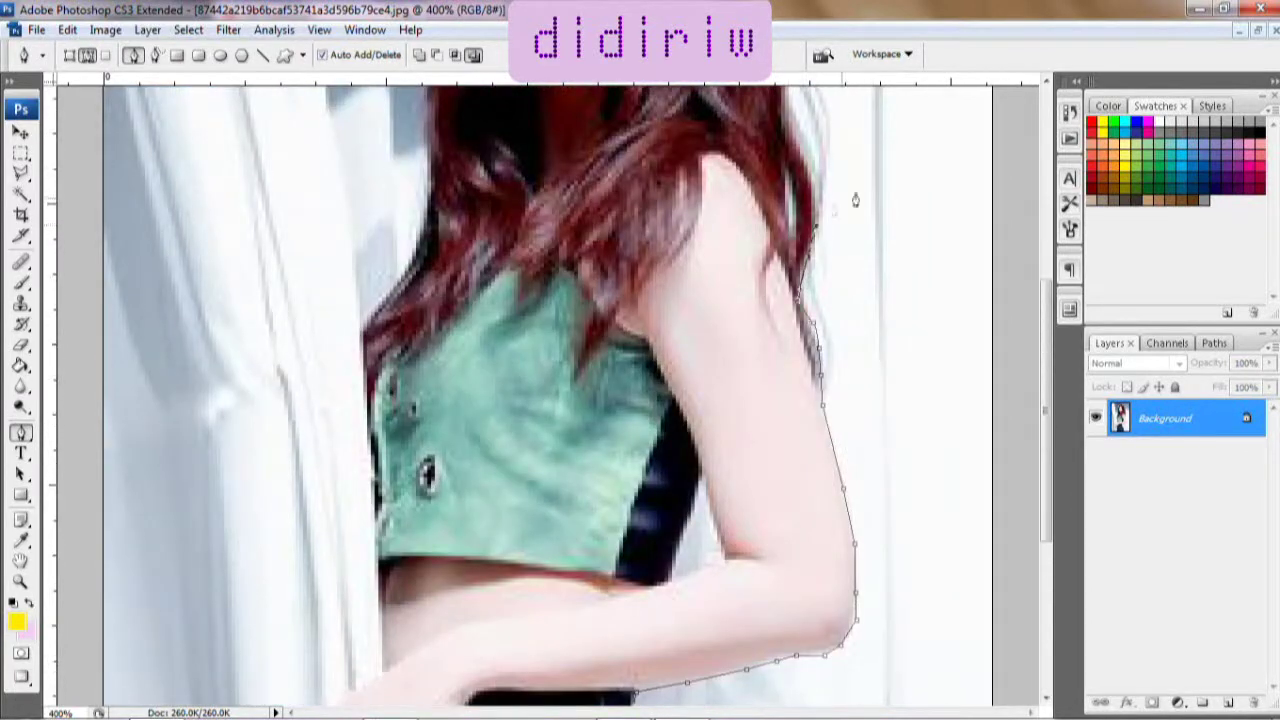
scroll(797, 125, "up", 2)
scroll(848, 171, "up", 1)
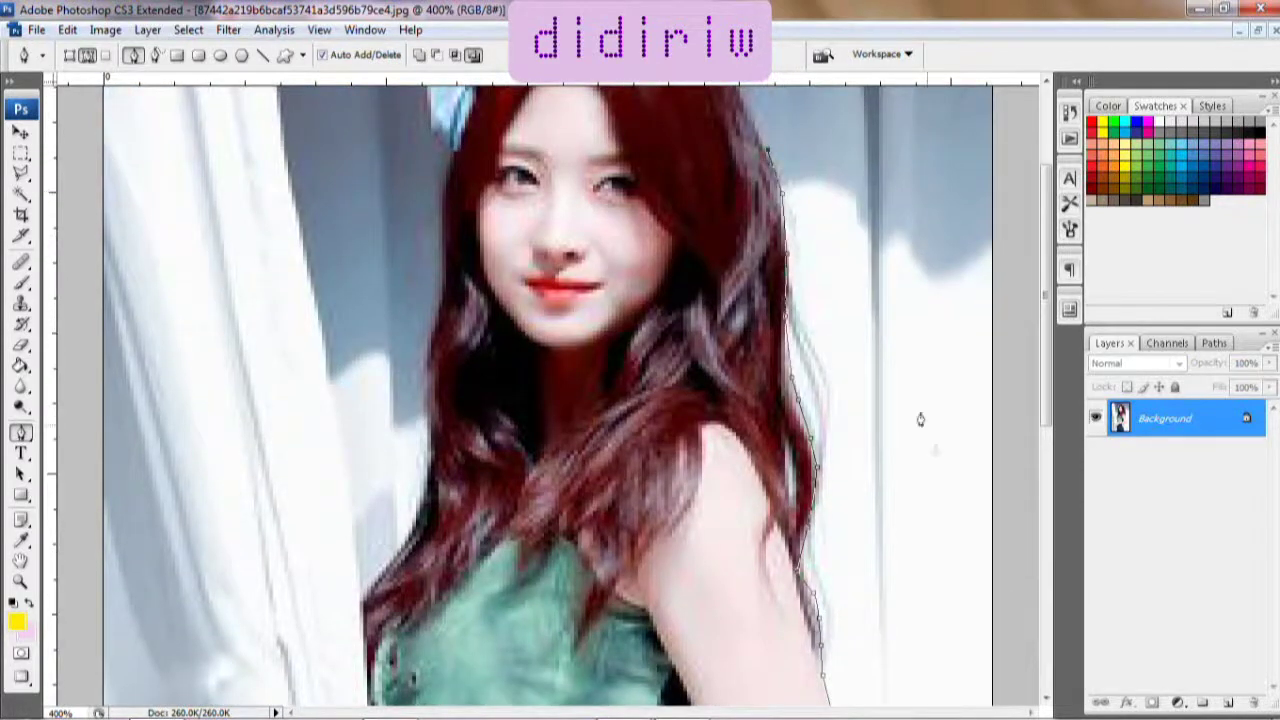
scroll(920, 419, "up", 1)
scroll(650, 113, "up", 1)
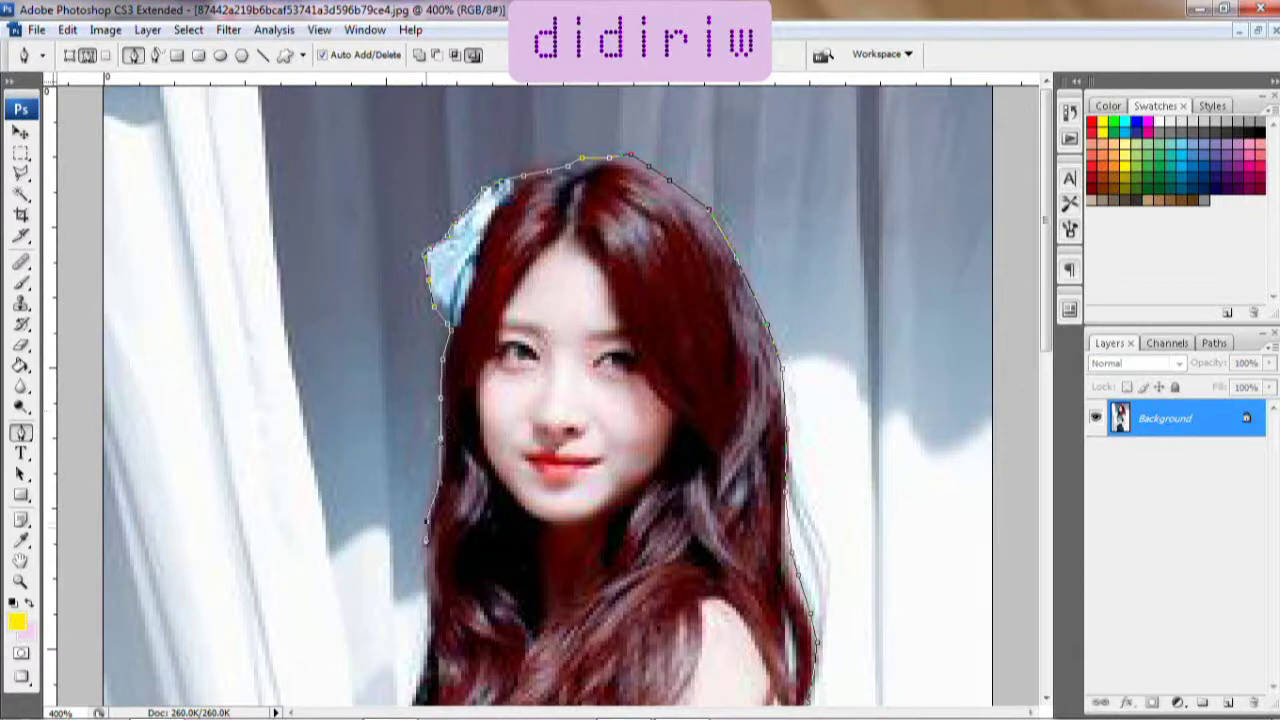
scroll(428, 605, "down", 1)
scroll(428, 605, "down", 1)
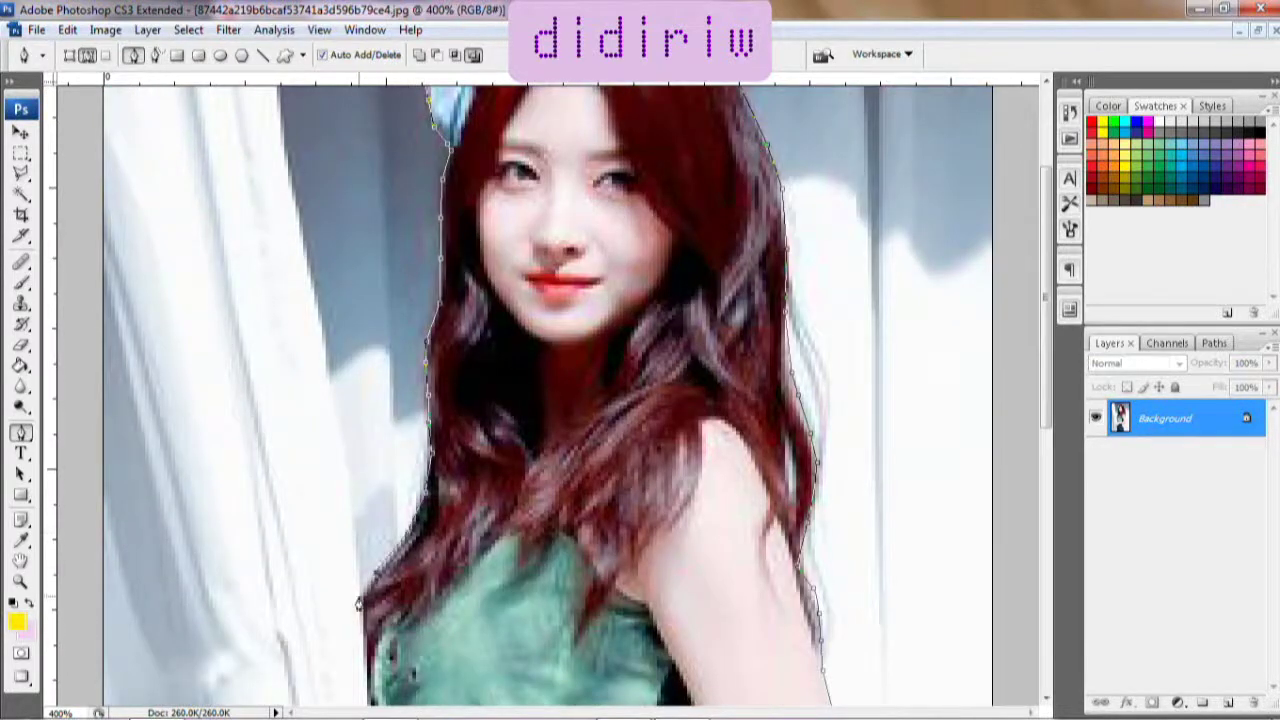
scroll(358, 604, "down", 1)
scroll(381, 625, "down", 1)
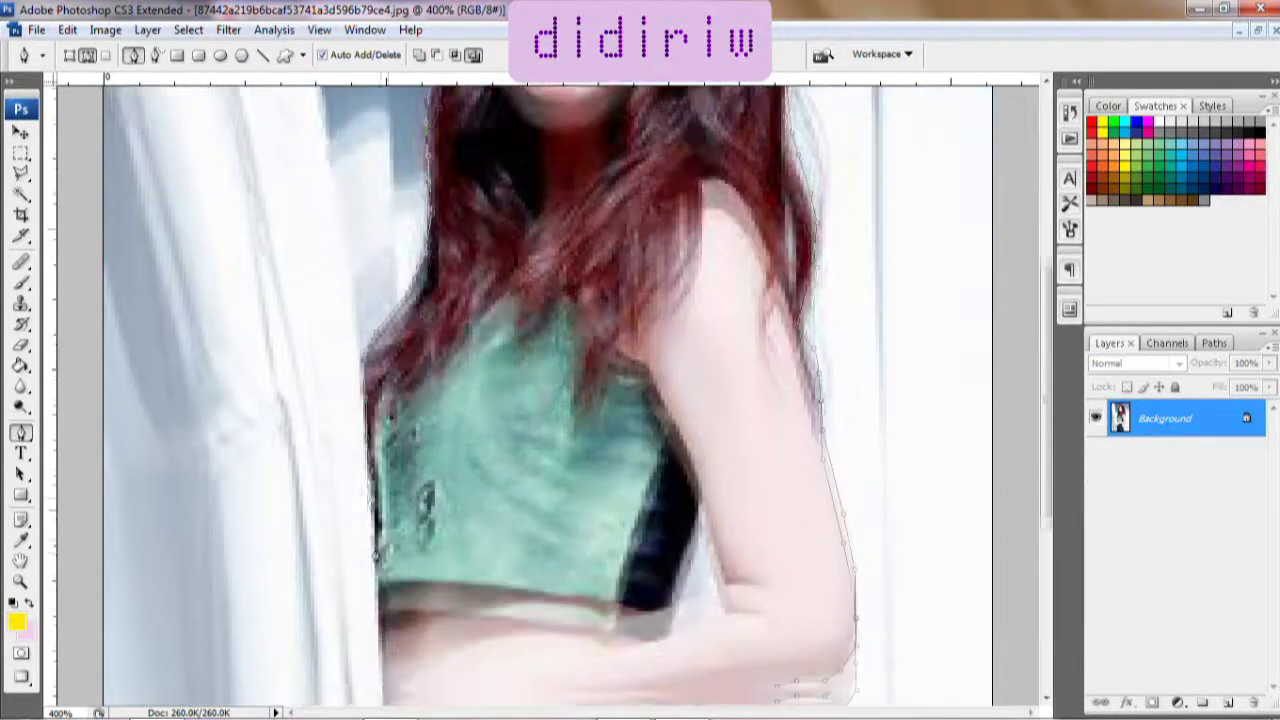
scroll(381, 600, "down", 1)
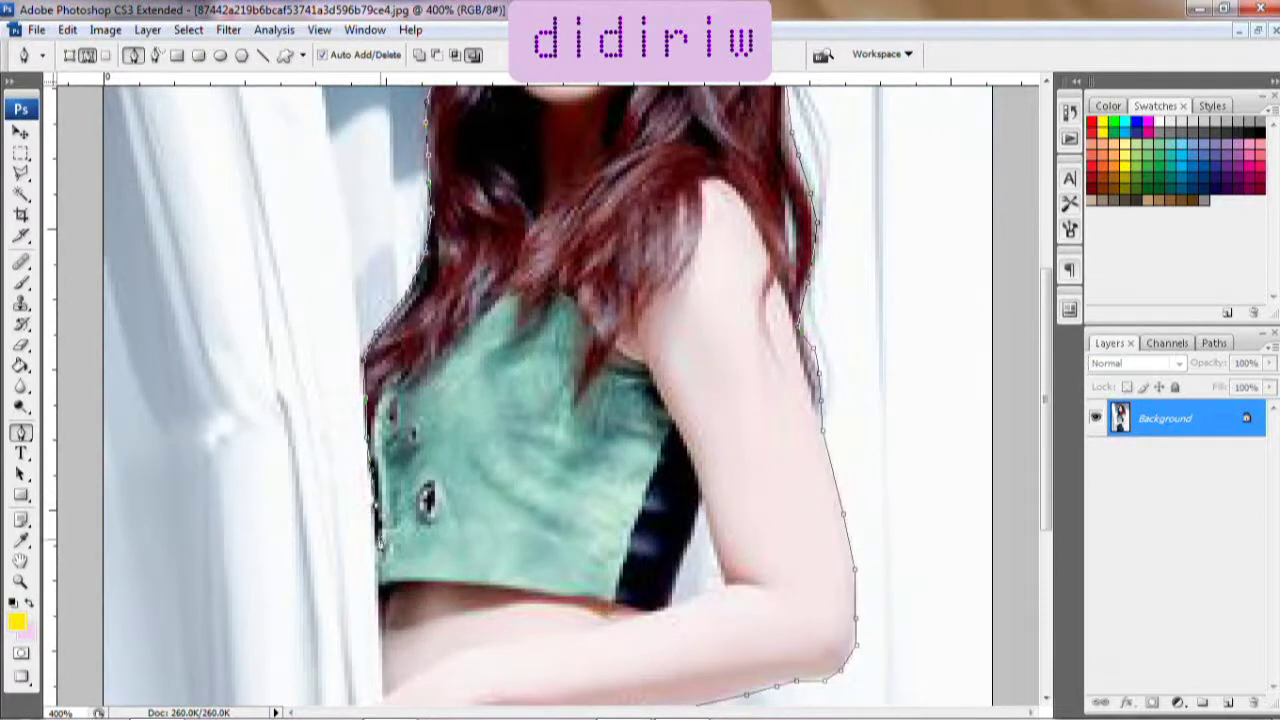
left_click(384, 666)
scroll(391, 587, "down", 1)
scroll(326, 646, "down", 1)
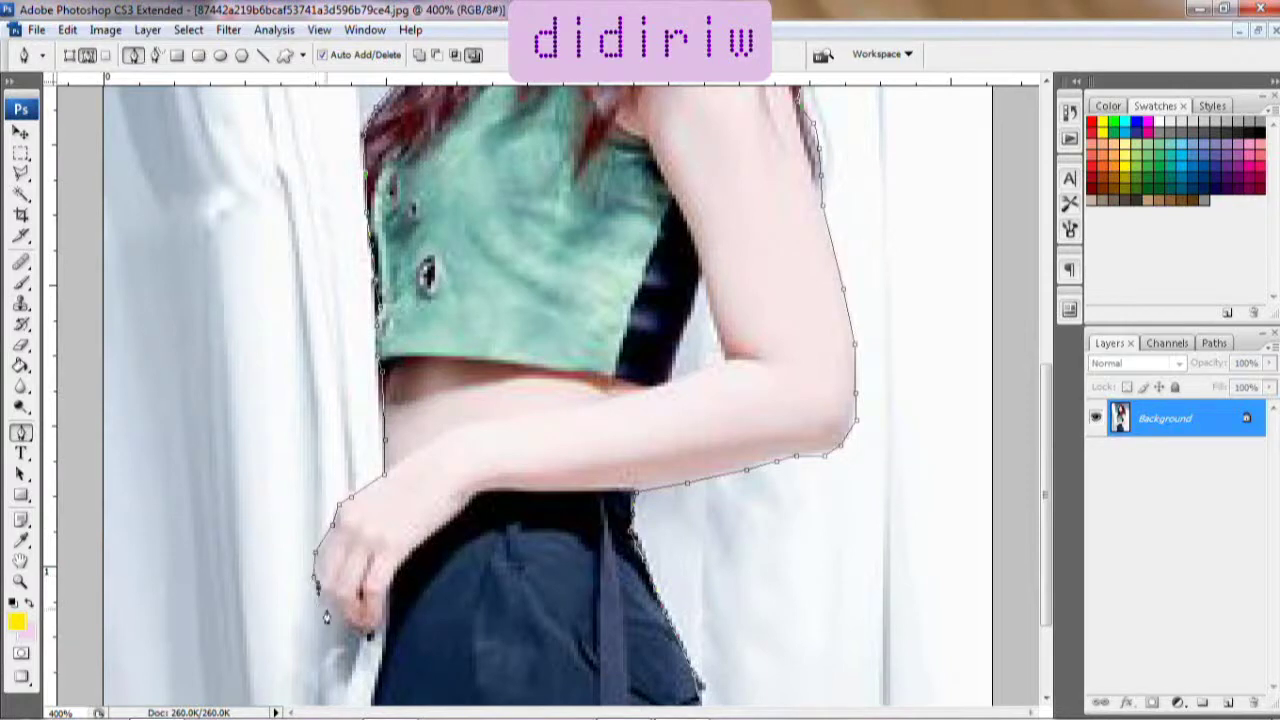
scroll(374, 697, "down", 1)
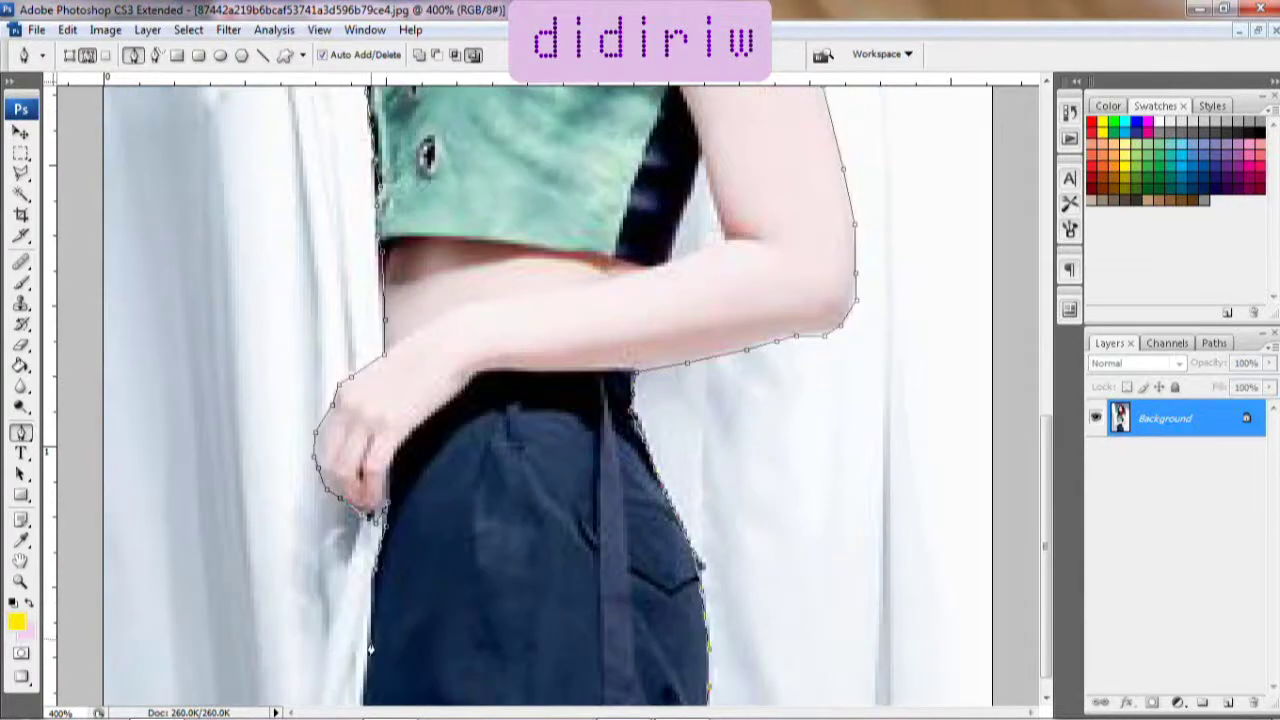
scroll(365, 705, "down", 1)
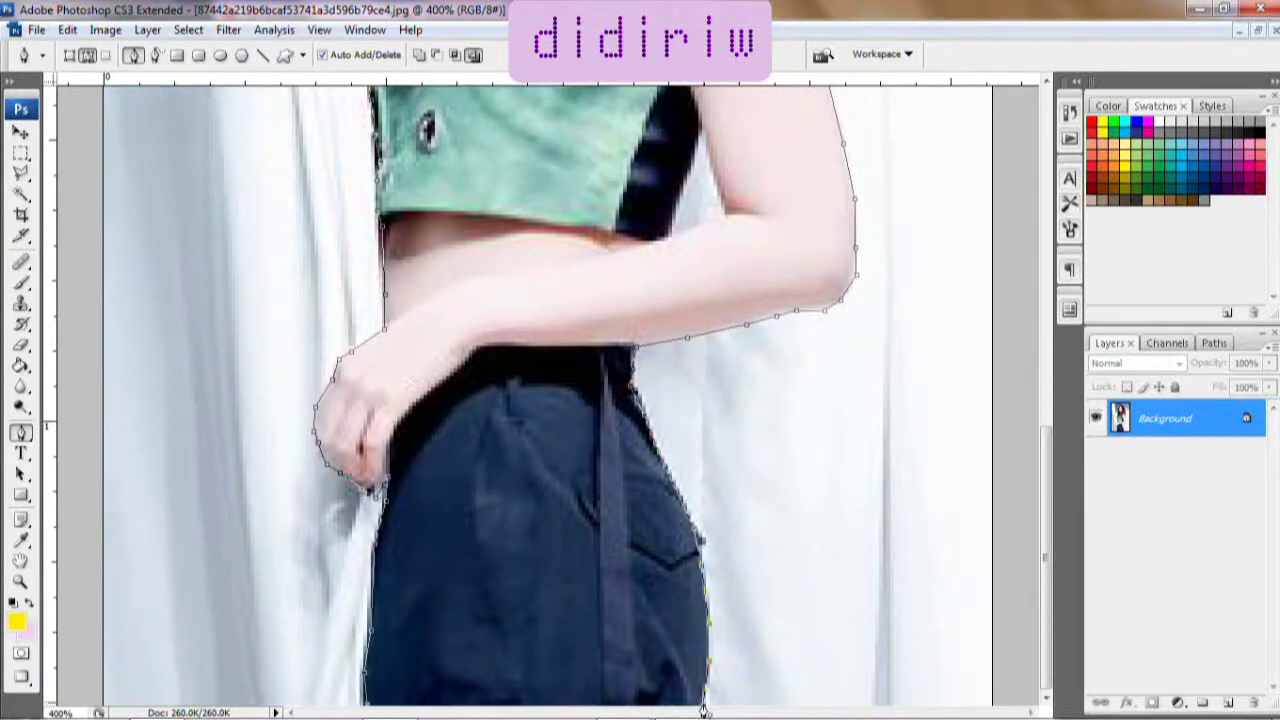
Step: Convert the traced path into a selection with Make Selection
right_click(550, 354)
left_click(702, 141)
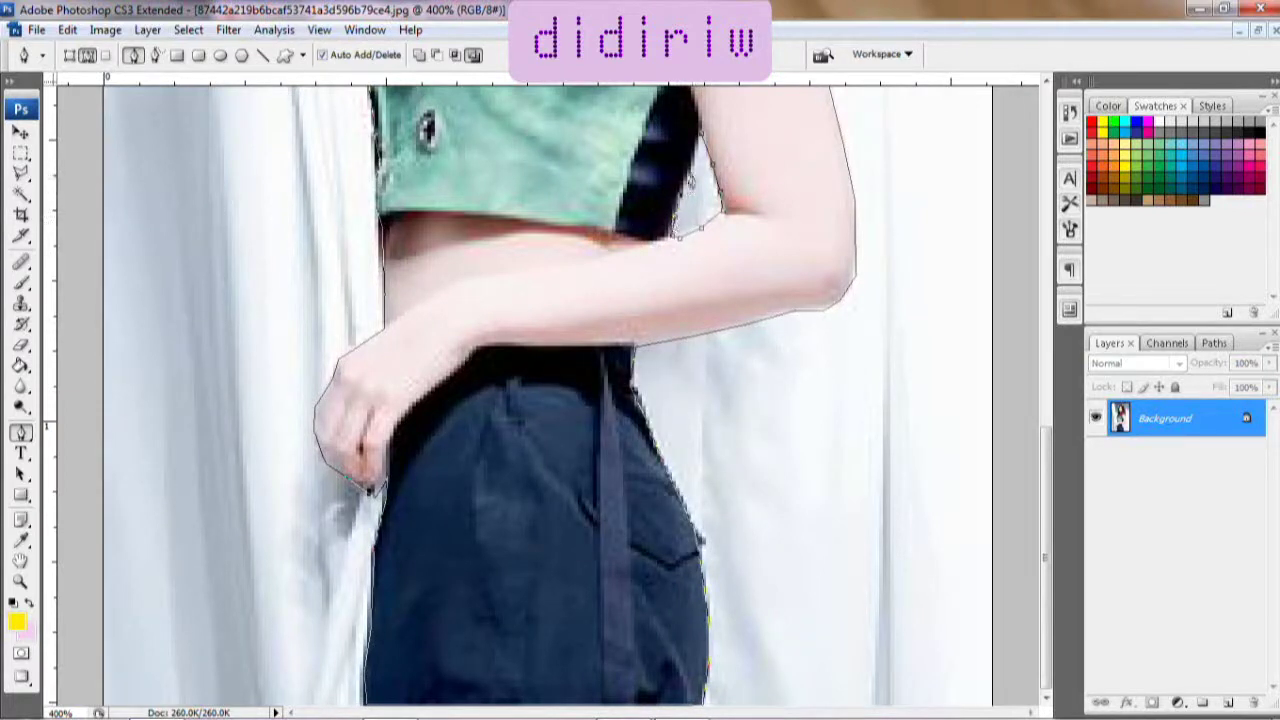
right_click(755, 162)
left_click(829, 249)
left_click(745, 200)
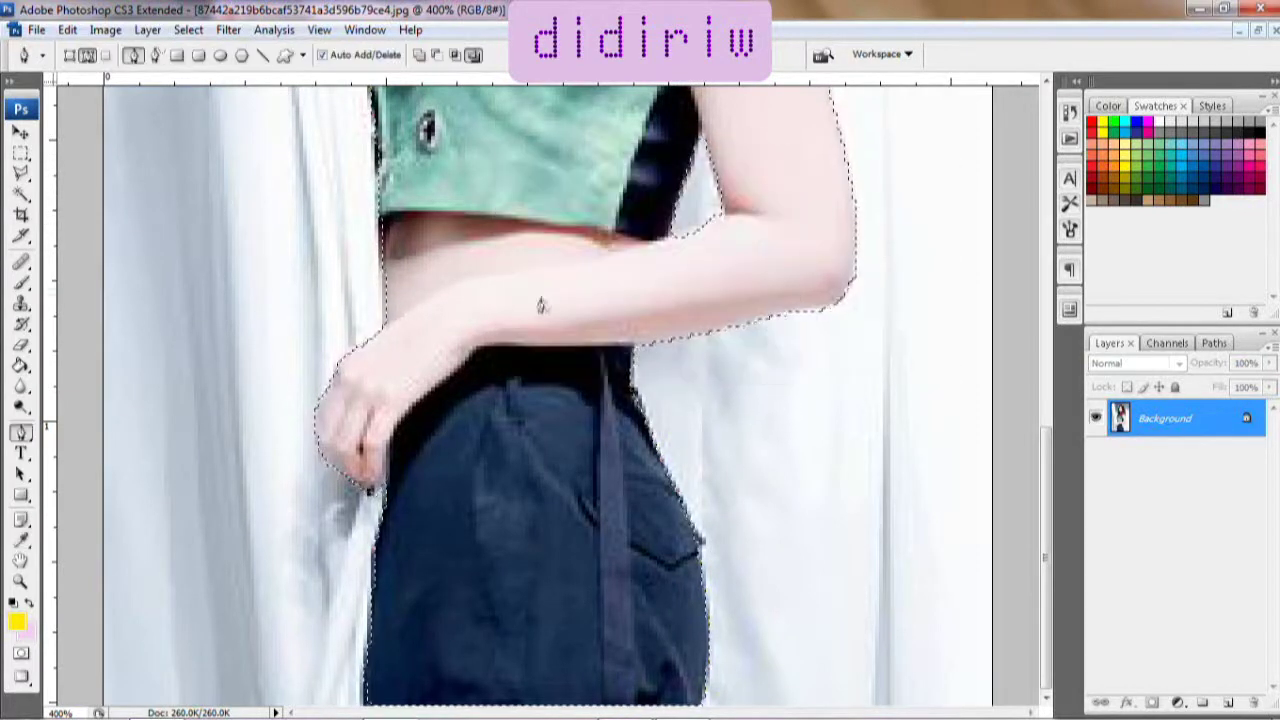
Step: Drag the selected woman into the man's mirror selfie as Layer 1 and begin resizing her
key("v")
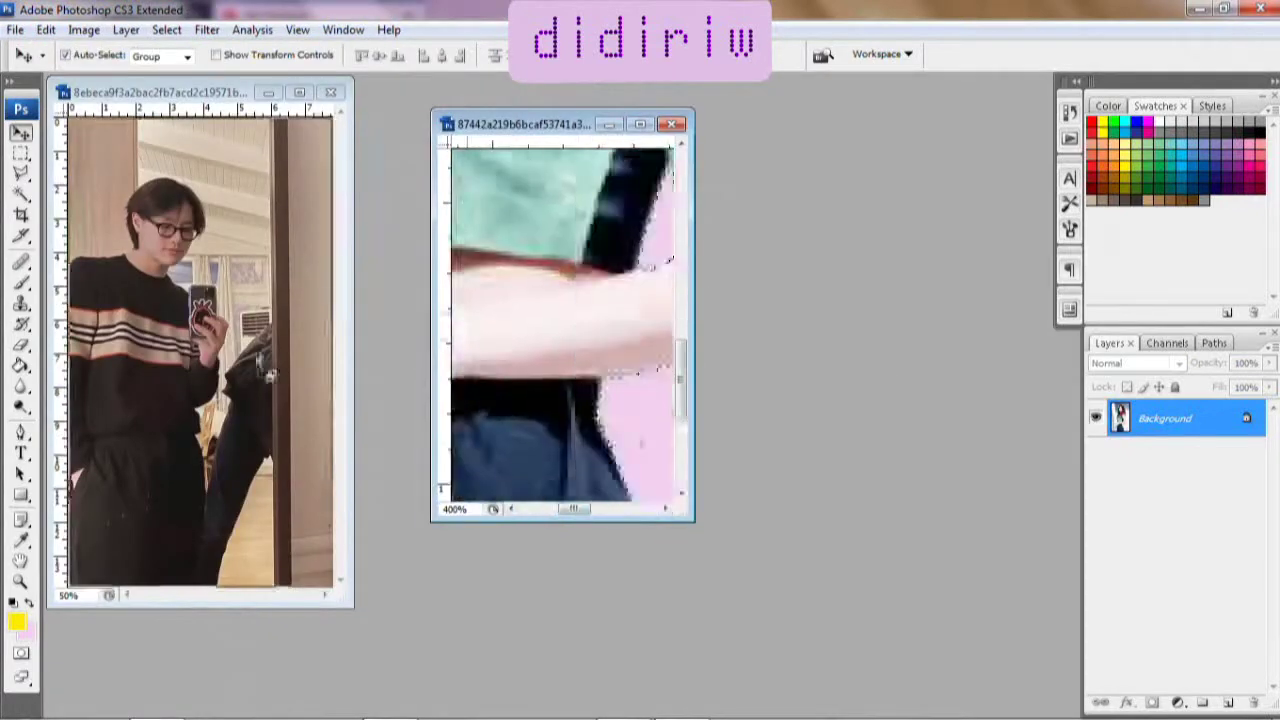
left_click_drag(560, 320, 250, 350)
left_click(298, 92)
left_click(67, 29)
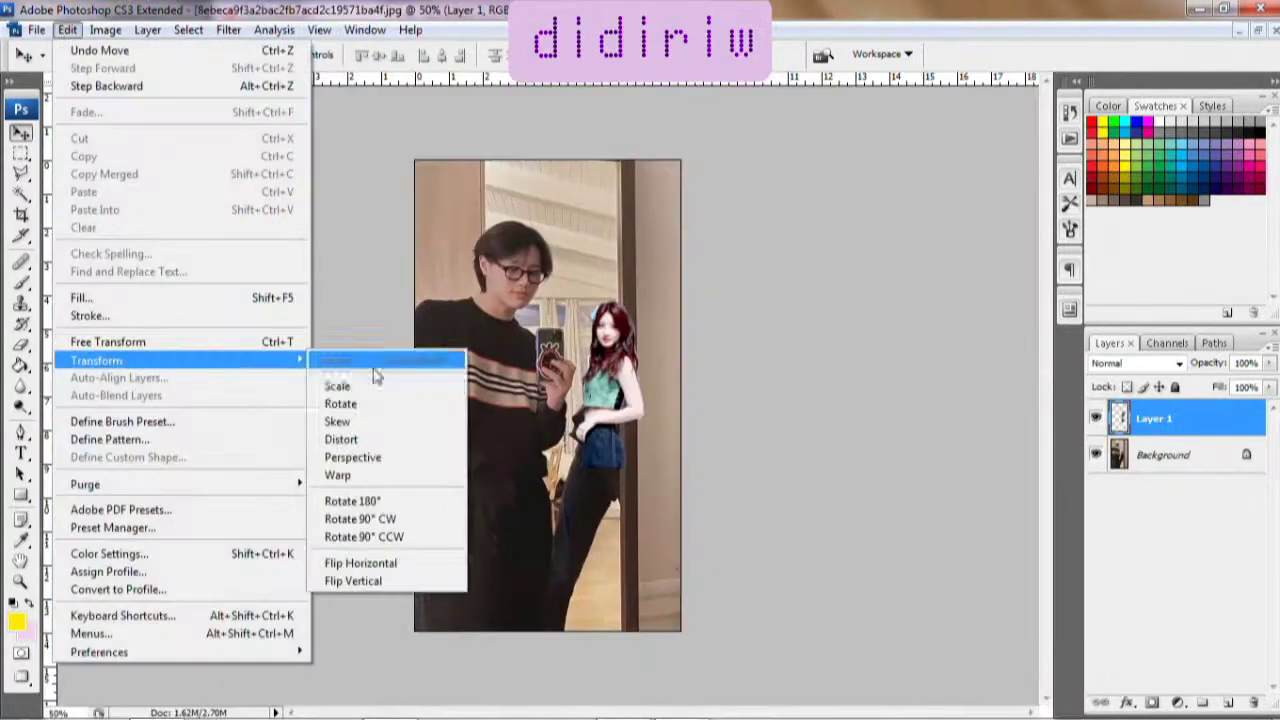
left_click(337, 383)
Step: Enlarge the woman to about double size, narrow her to 93.8% width, and reposition her
mouse_move(644, 476)
left_mouse_down()
mouse_move(662, 572)
mouse_move(652, 542)
left_mouse_up()
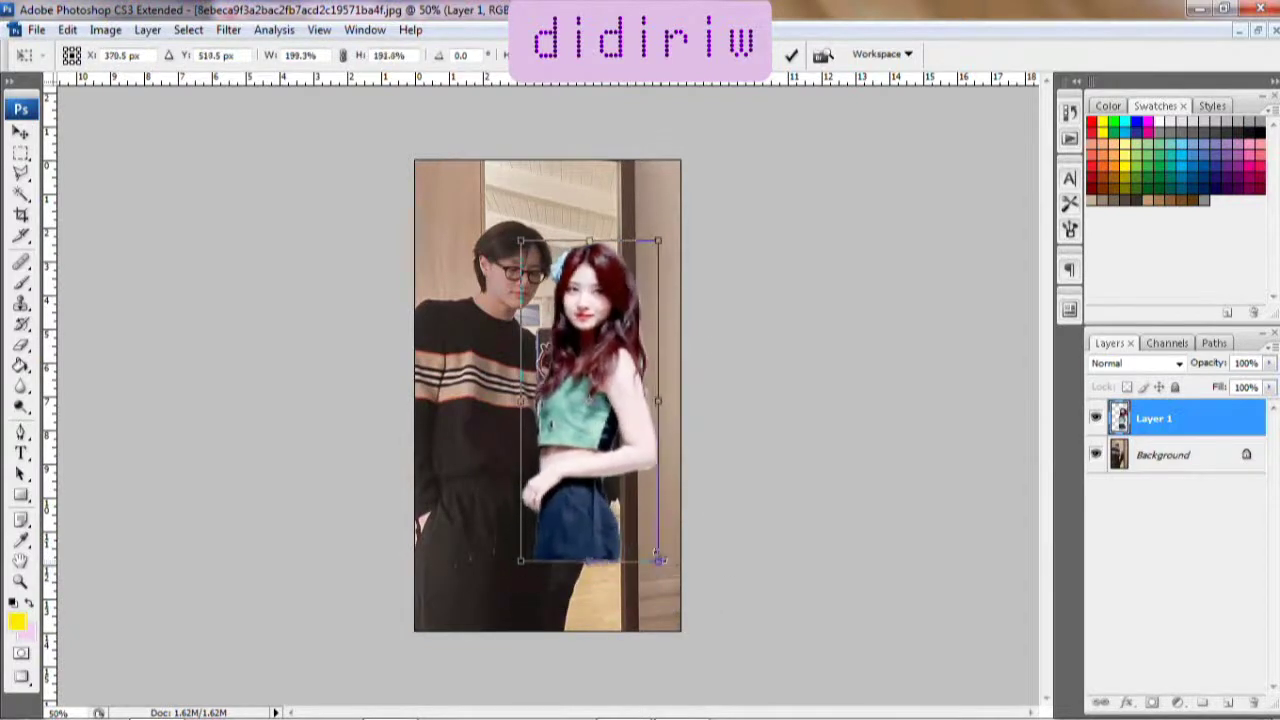
key("Return")
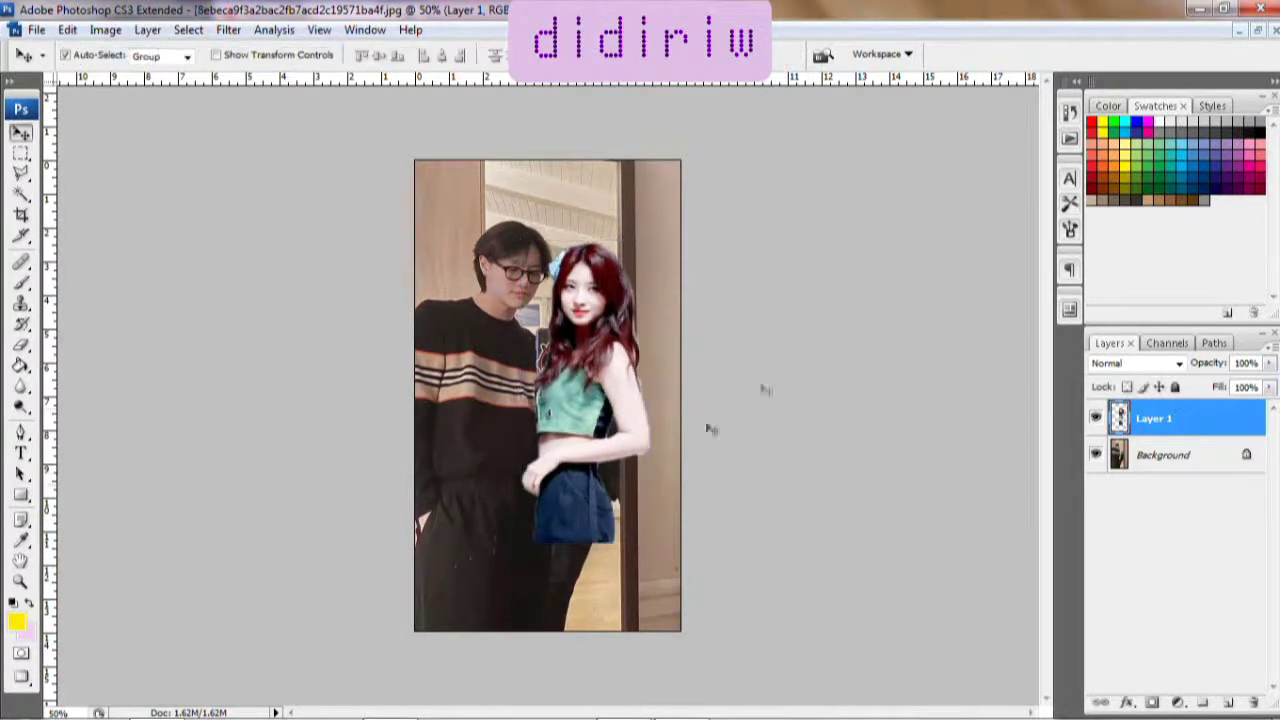
mouse_move(706, 429)
left_mouse_down()
mouse_move(607, 420)
mouse_move(597, 433)
left_mouse_up()
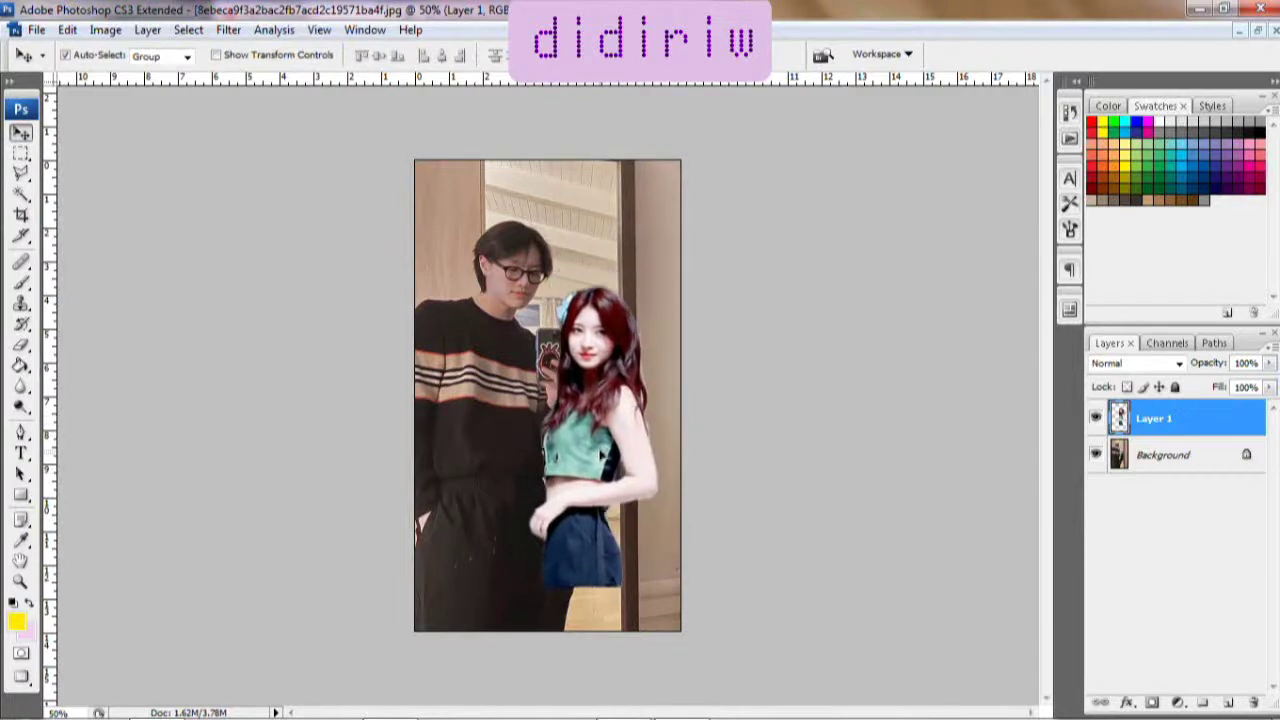
left_click(67, 29)
left_click(345, 388)
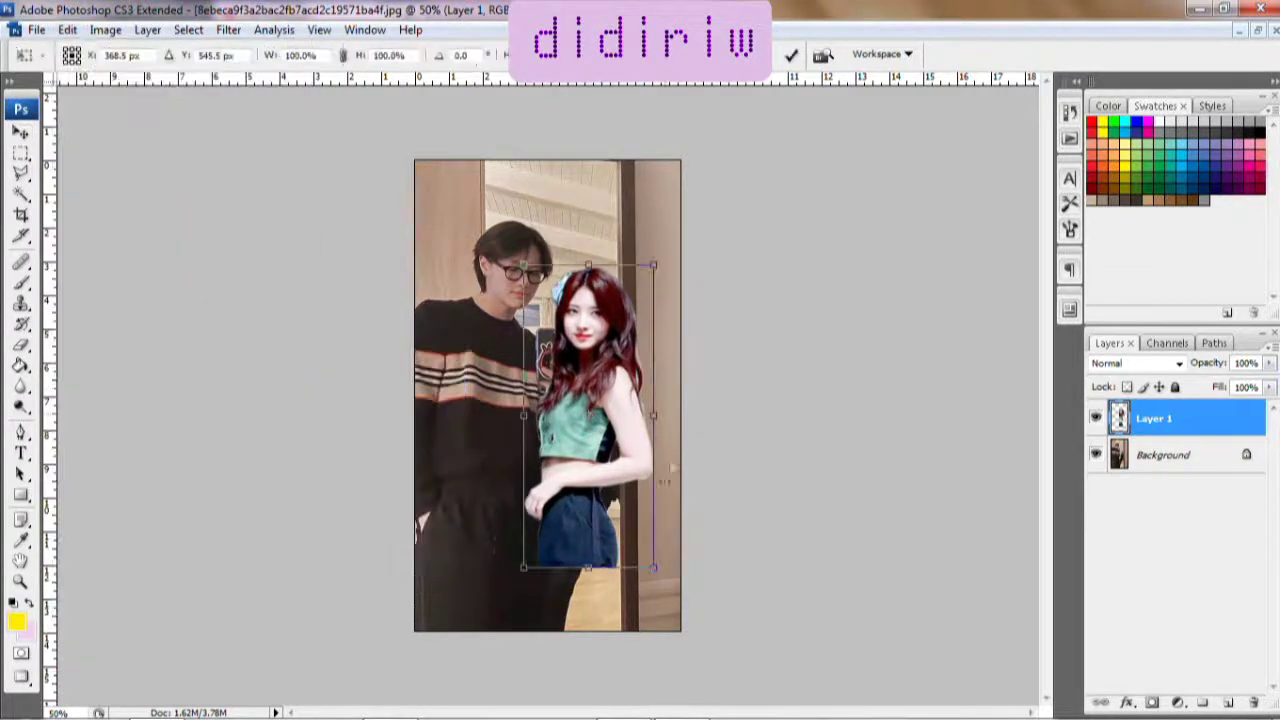
left_click_drag(651, 414, 657, 426)
key("Return")
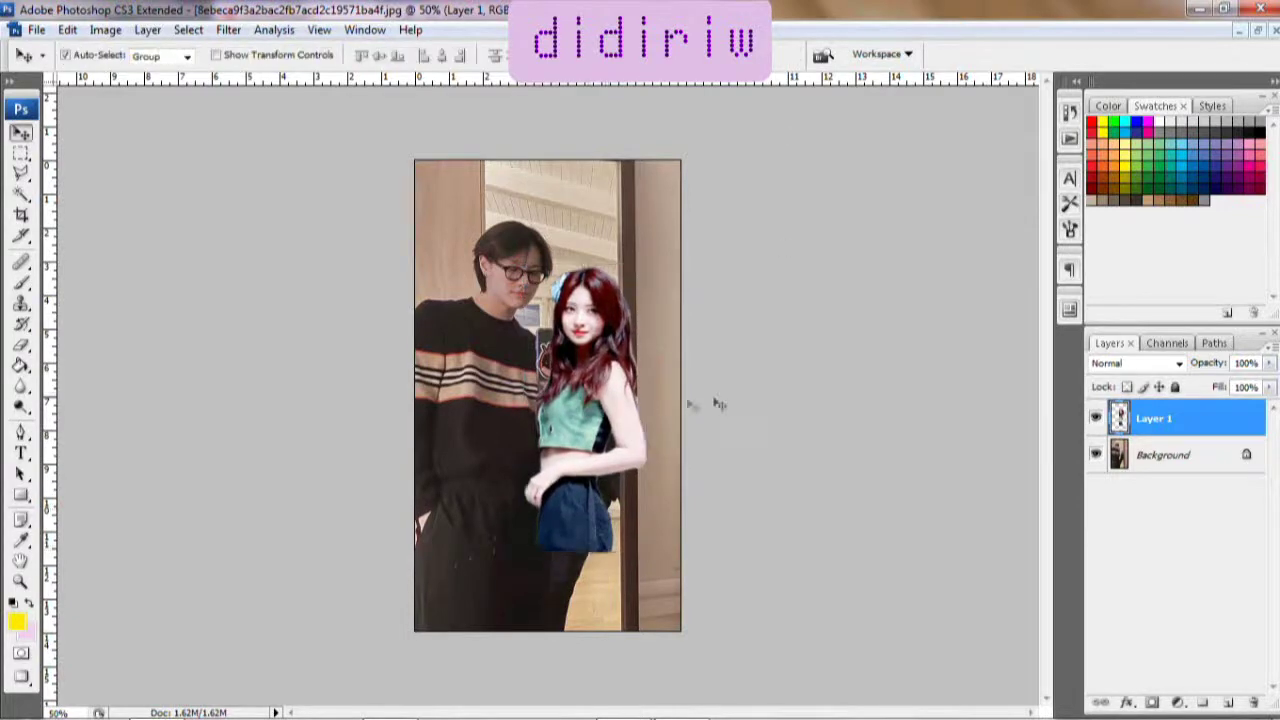
mouse_move(565, 422)
left_mouse_down()
mouse_move(607, 410)
mouse_move(575, 429)
left_mouse_up()
Step: At 100% zoom, free-transform the woman to about 93% width and 99% height
left_click(20, 581)
left_click(762, 263)
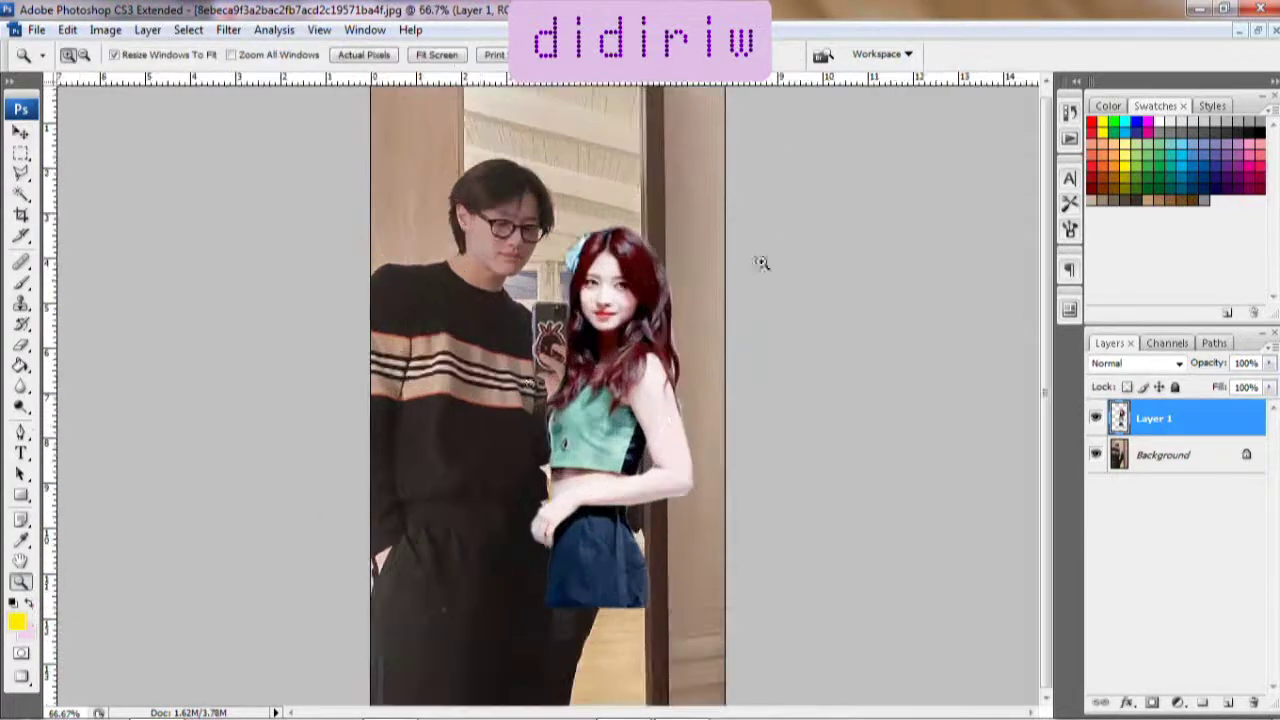
left_click(549, 410)
left_click(67, 29)
left_click(109, 340)
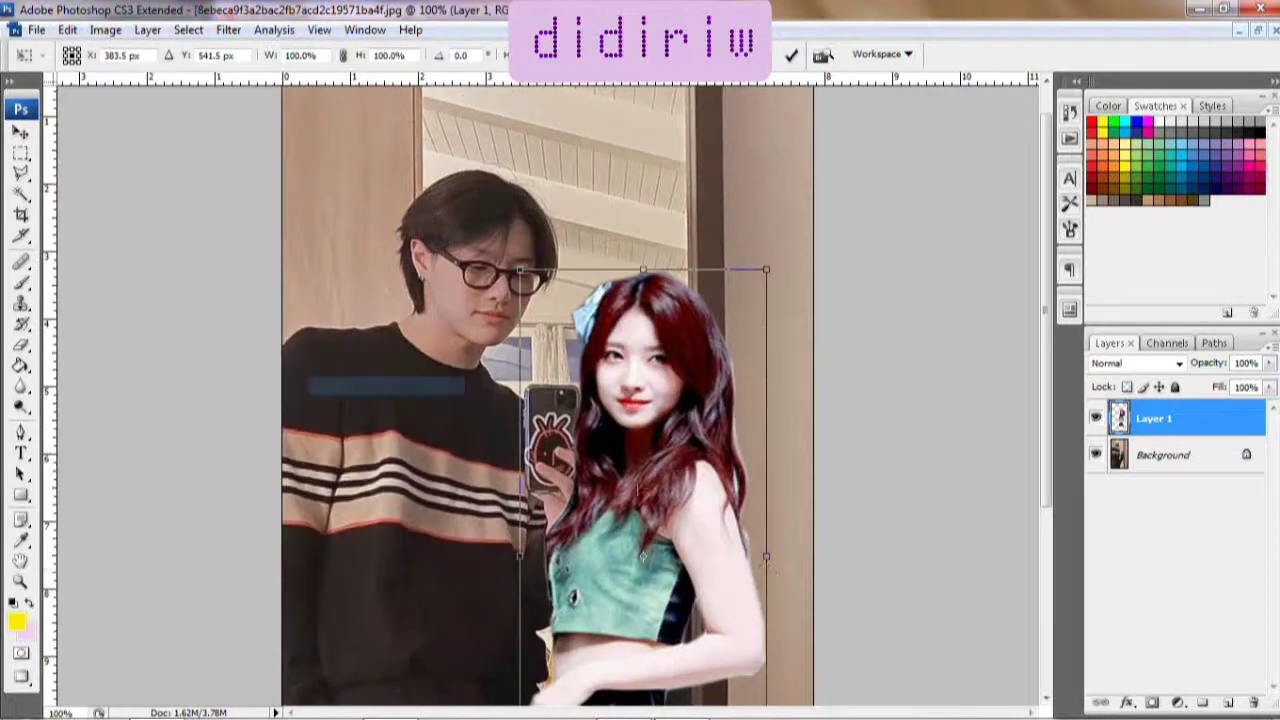
left_click_drag(767, 556, 759, 556)
left_click_drag(633, 262, 636, 270)
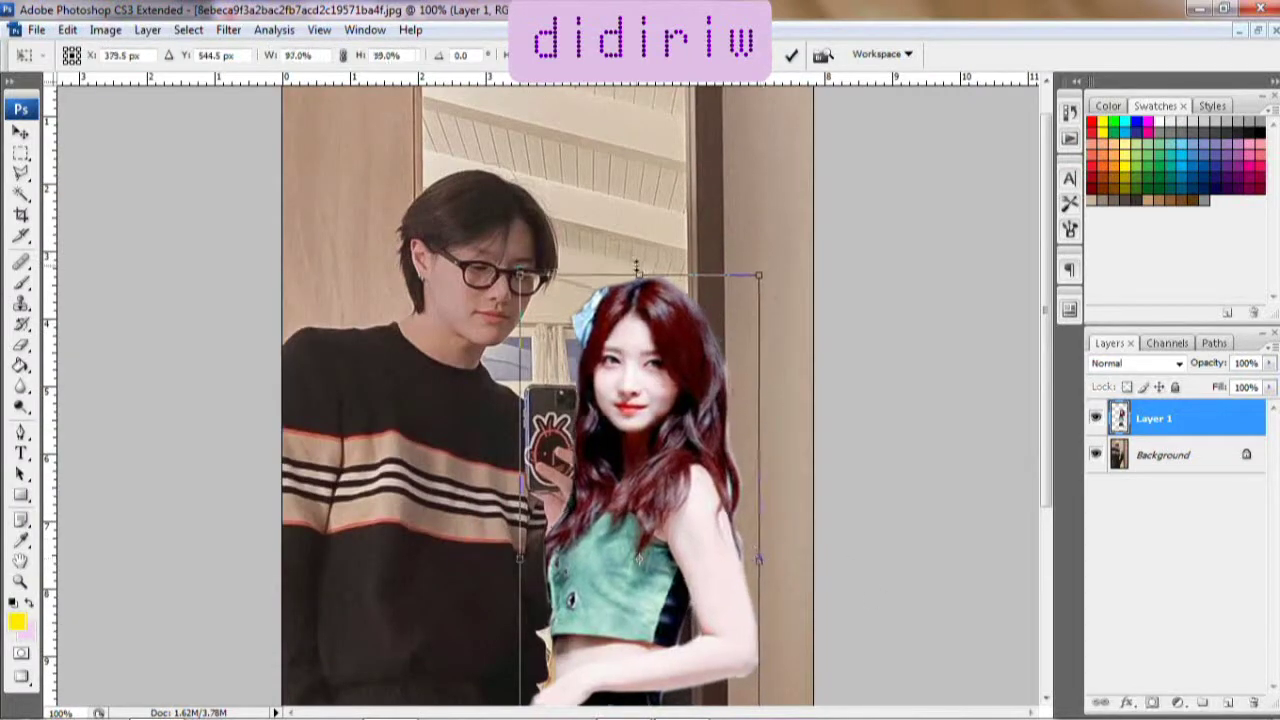
left_click_drag(759, 556, 771, 556)
left_click(790, 55)
Step: Check detail, fit the image on screen, and nudge the woman slightly left
key("z")
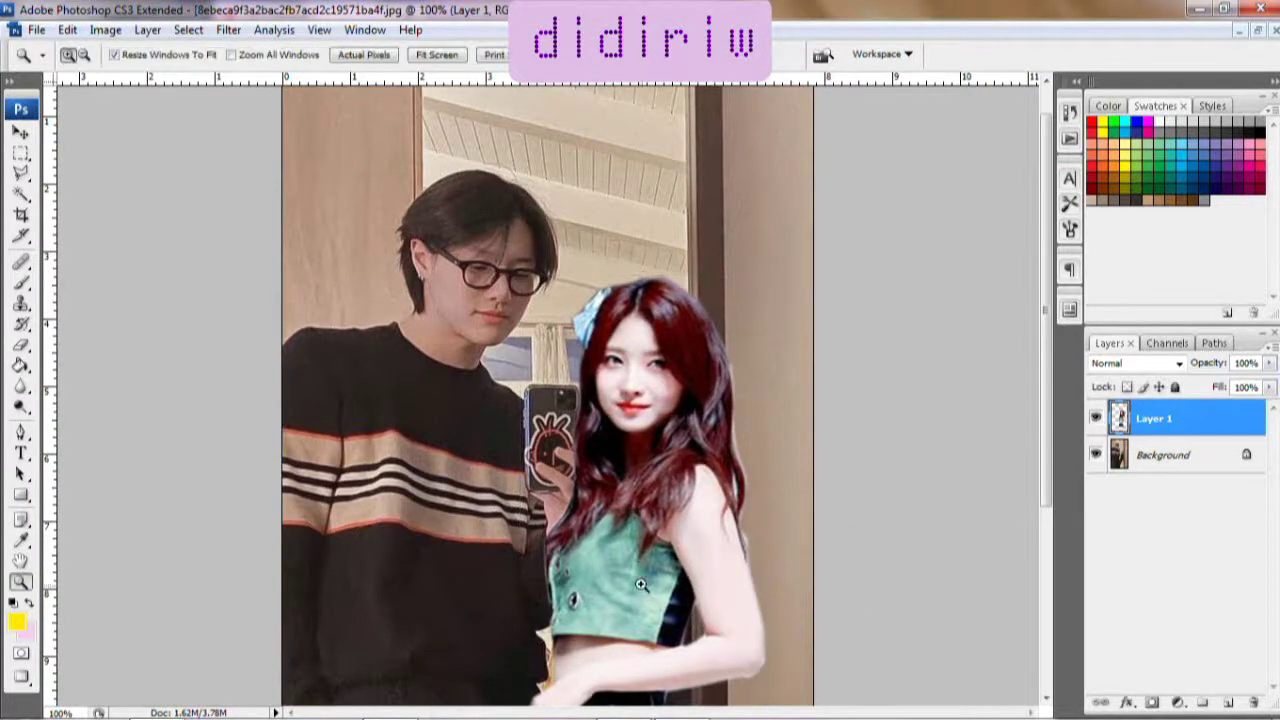
left_click_drag(660, 570, 626, 533)
key("ctrl+0")
key("v")
mouse_move(588, 450)
left_mouse_down()
mouse_move(568, 453)
mouse_move(580, 462)
mouse_move(578, 451)
left_mouse_up()
Step: Crop the image shorter at her shorts and drop Layer 1 opacity to about 51%
key("c")
key("Return")
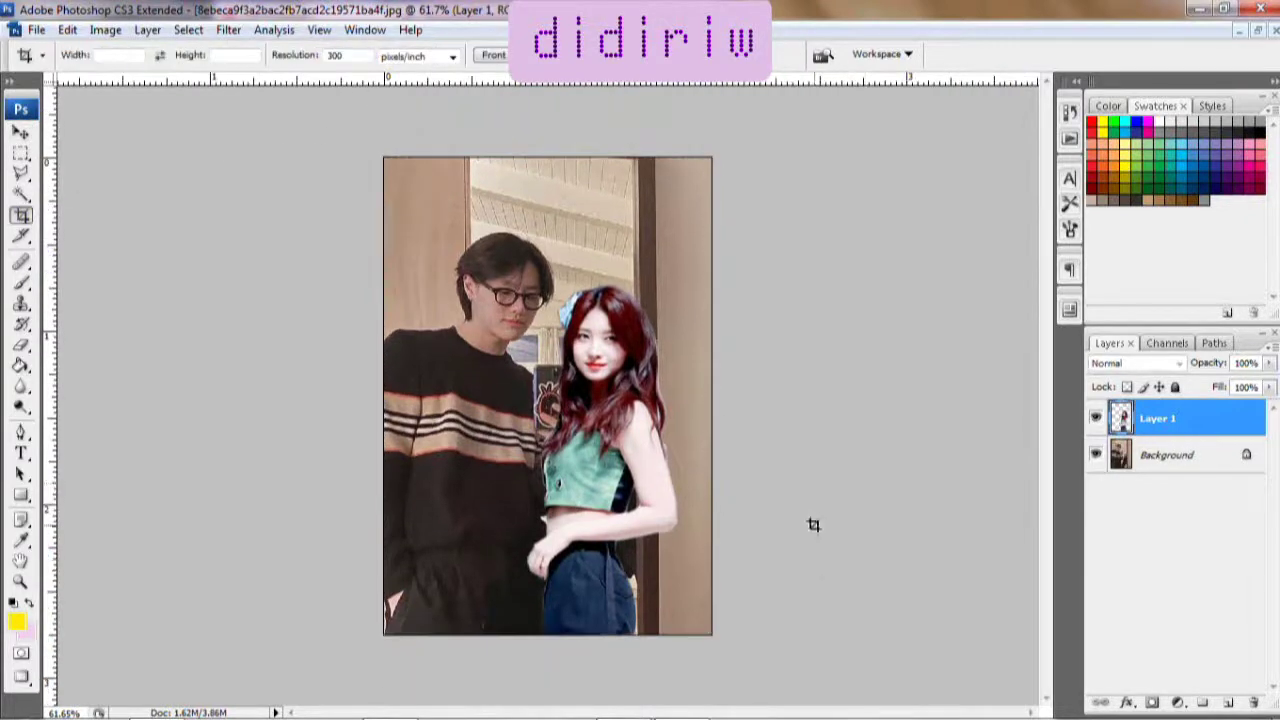
key("z")
left_click(711, 470)
left_click(1268, 363)
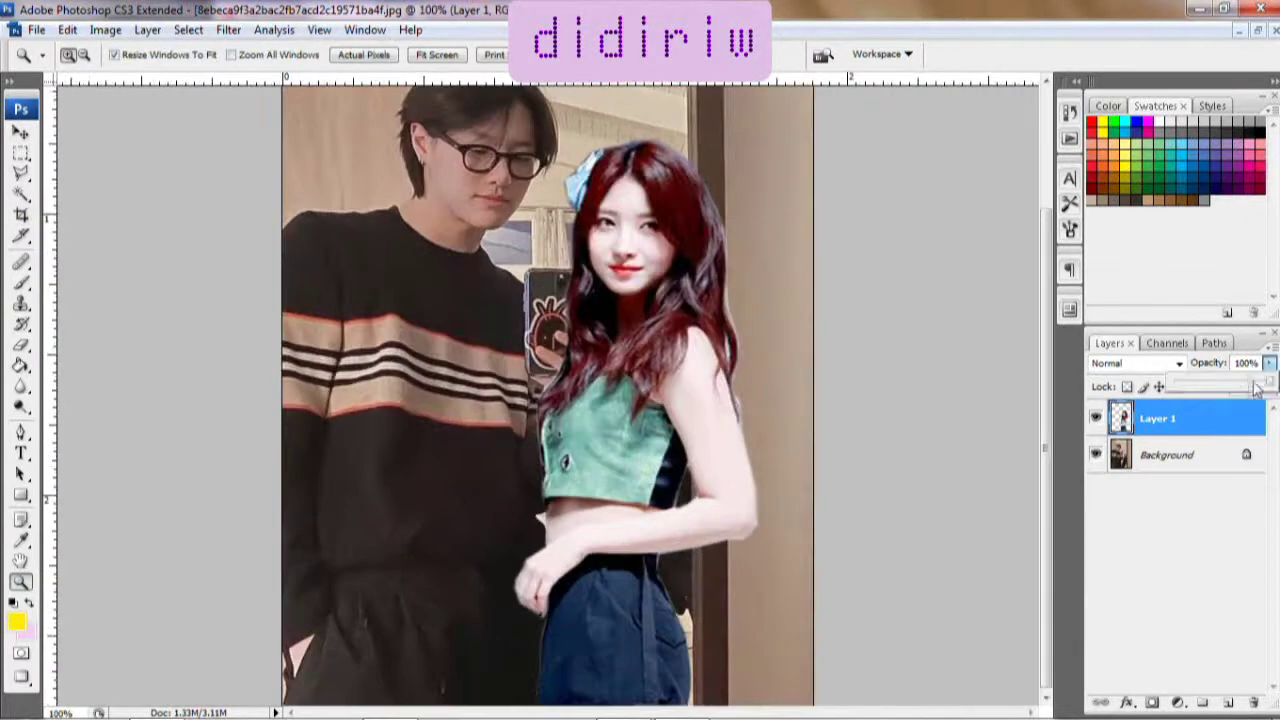
left_click_drag(1262, 383, 1224, 392)
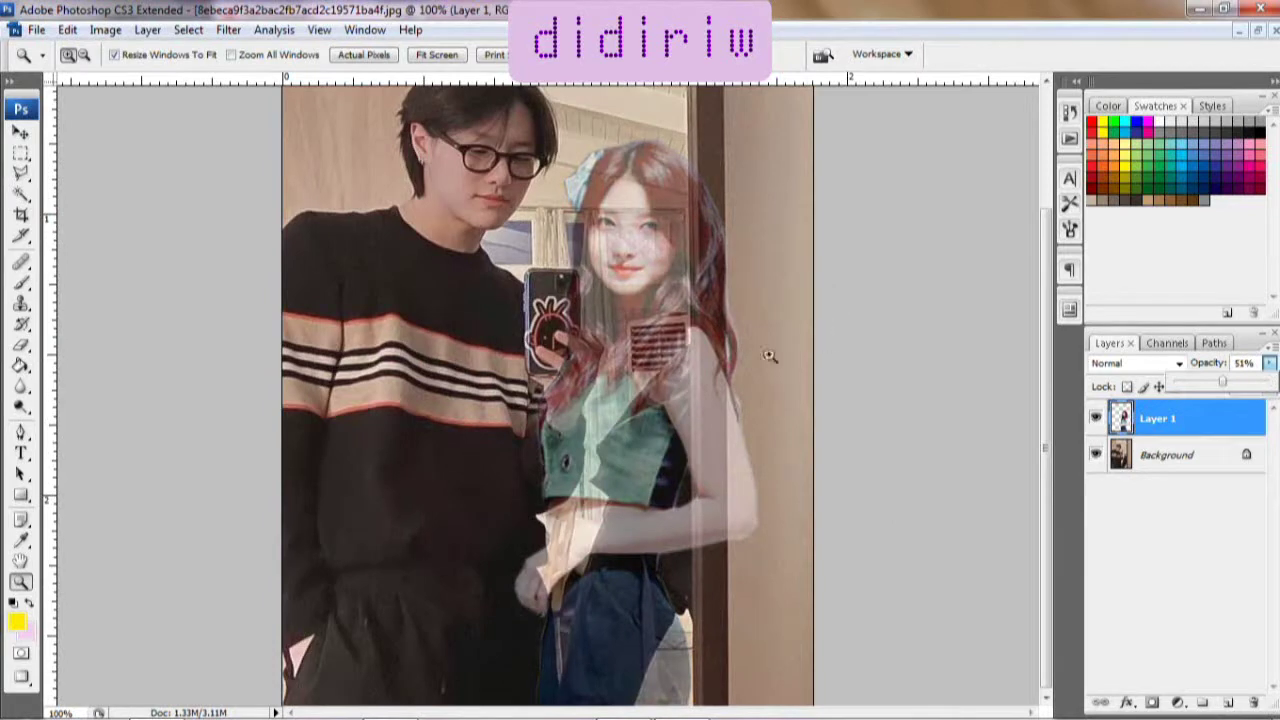
Step: Shift the woman's layer right and narrow it from the right side, then zoom to 200%
key("v")
left_click_drag(677, 444, 618, 506)
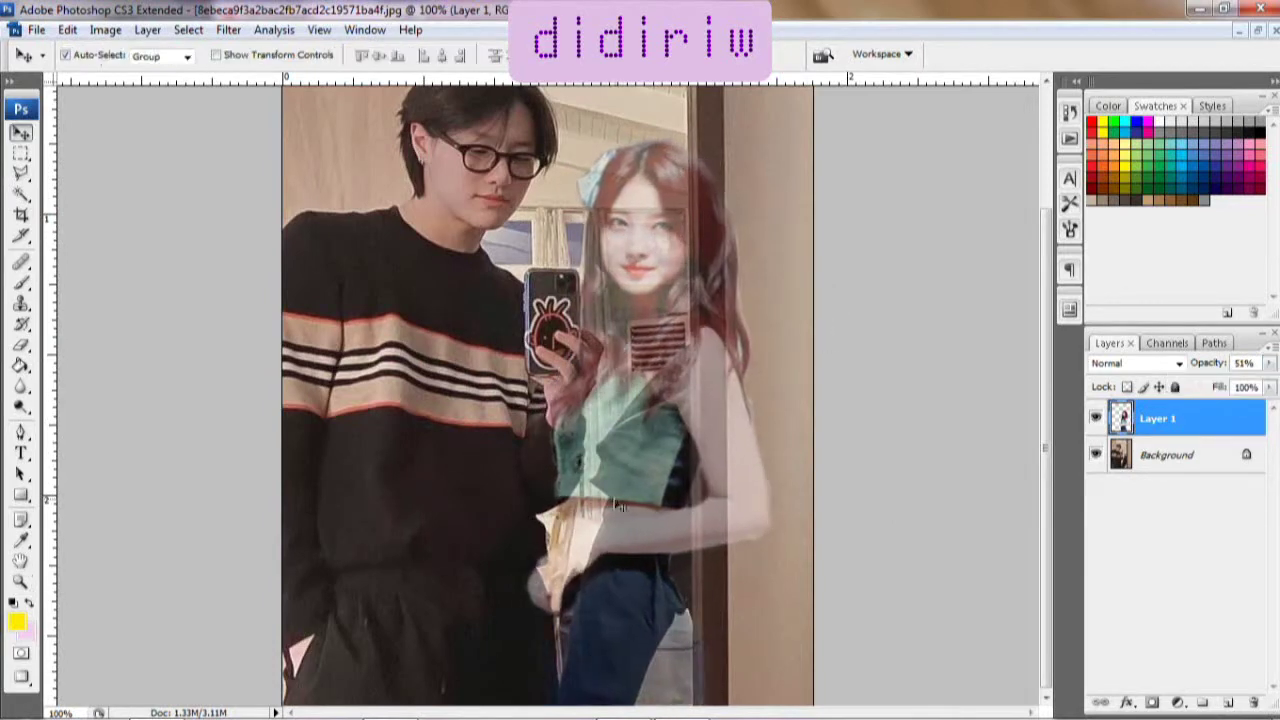
left_click(80, 33)
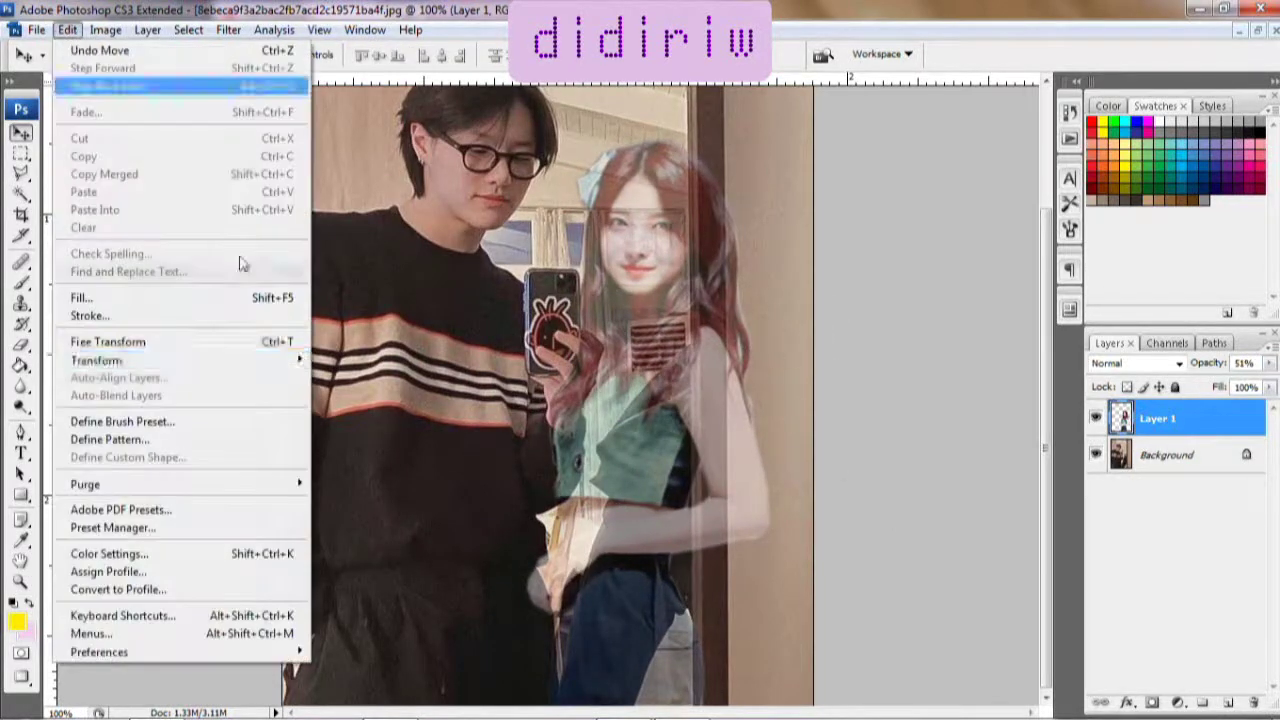
left_click(350, 380)
left_click_drag(813, 428, 770, 428)
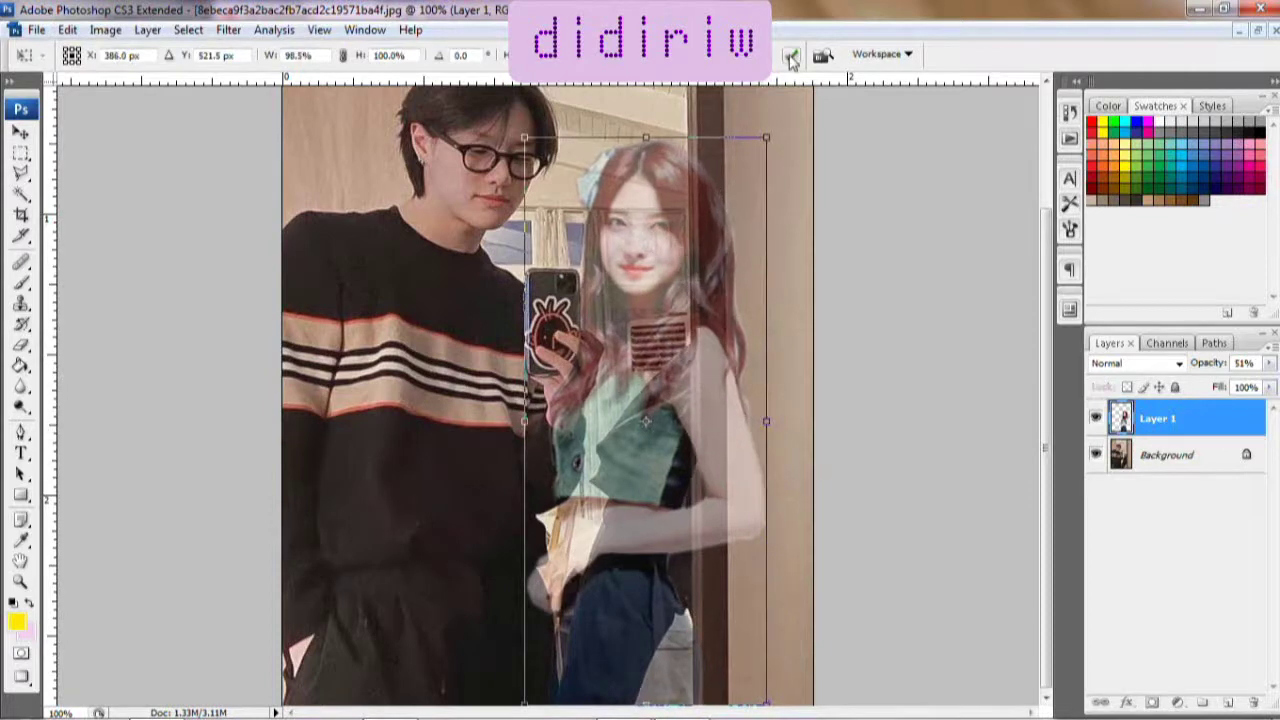
key("Return")
key("z")
left_click(820, 320)
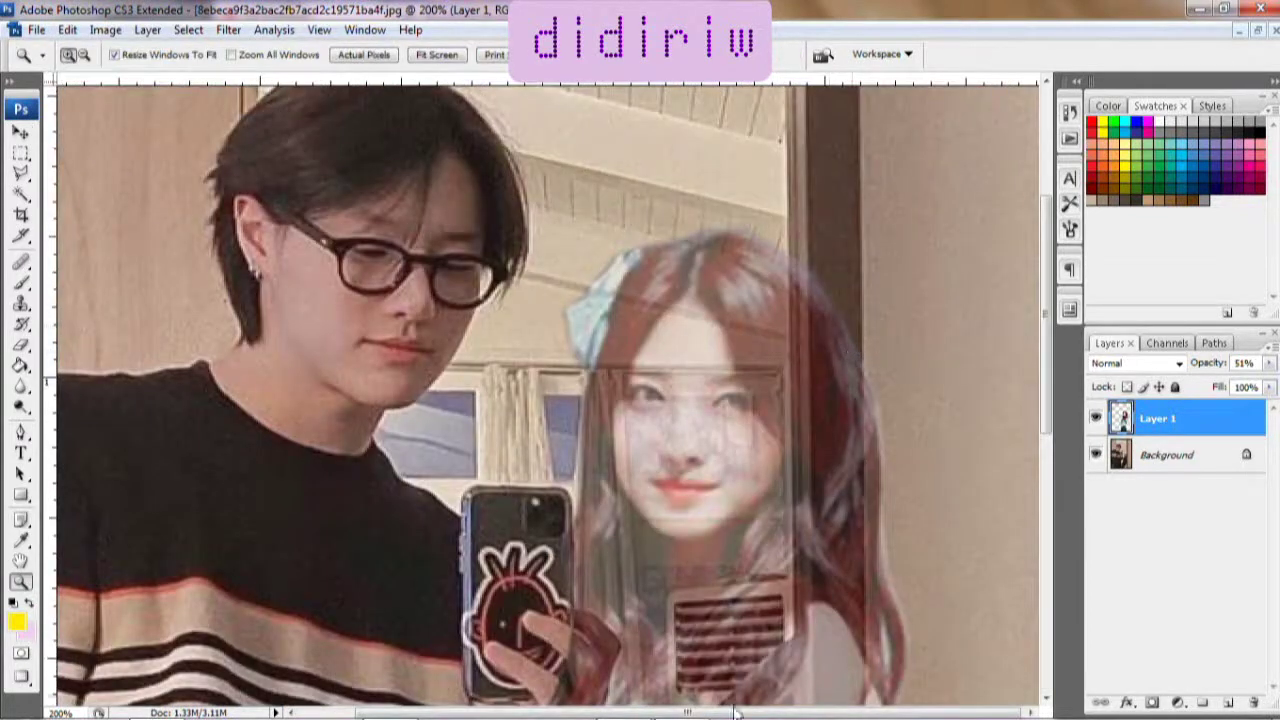
Step: At 300% with a smaller eraser, erase Layer 1 over the door frame and arm overlay
key("e")
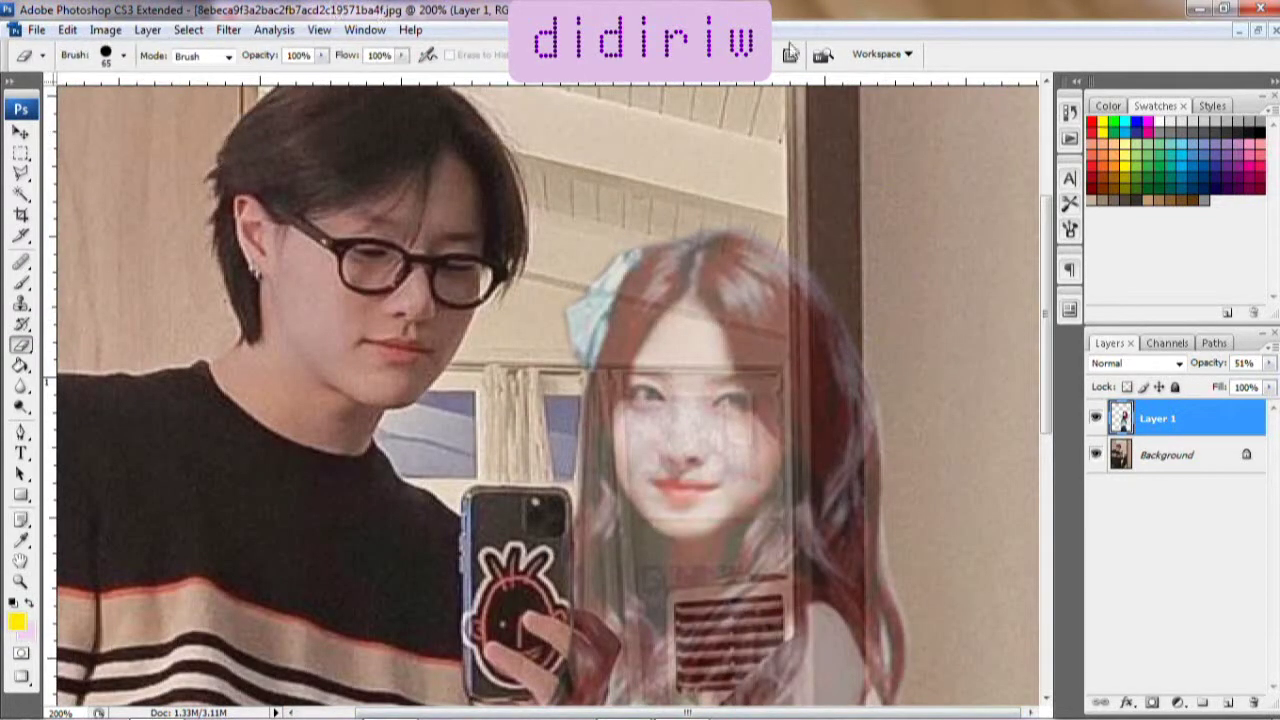
key("z")
left_click(877, 366)
key("e")
left_click(123, 55)
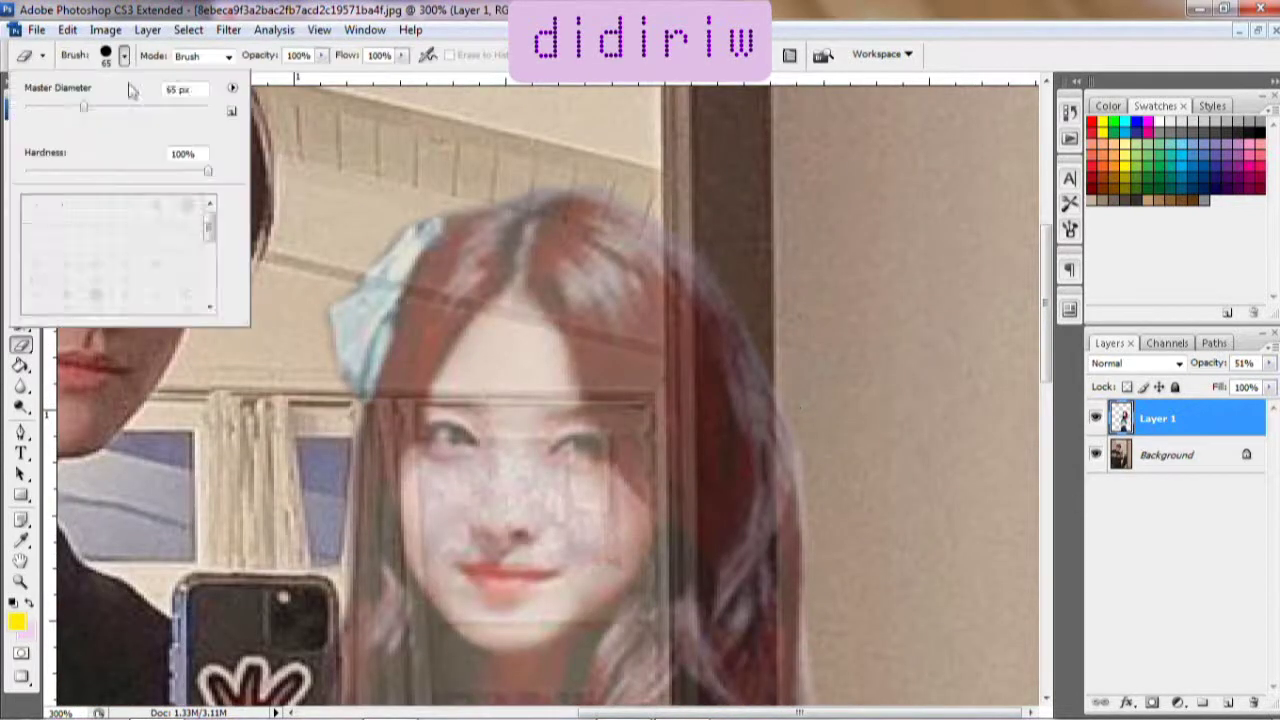
left_click(967, 347)
left_click_drag(757, 328, 740, 560)
left_click_drag(730, 290, 750, 575)
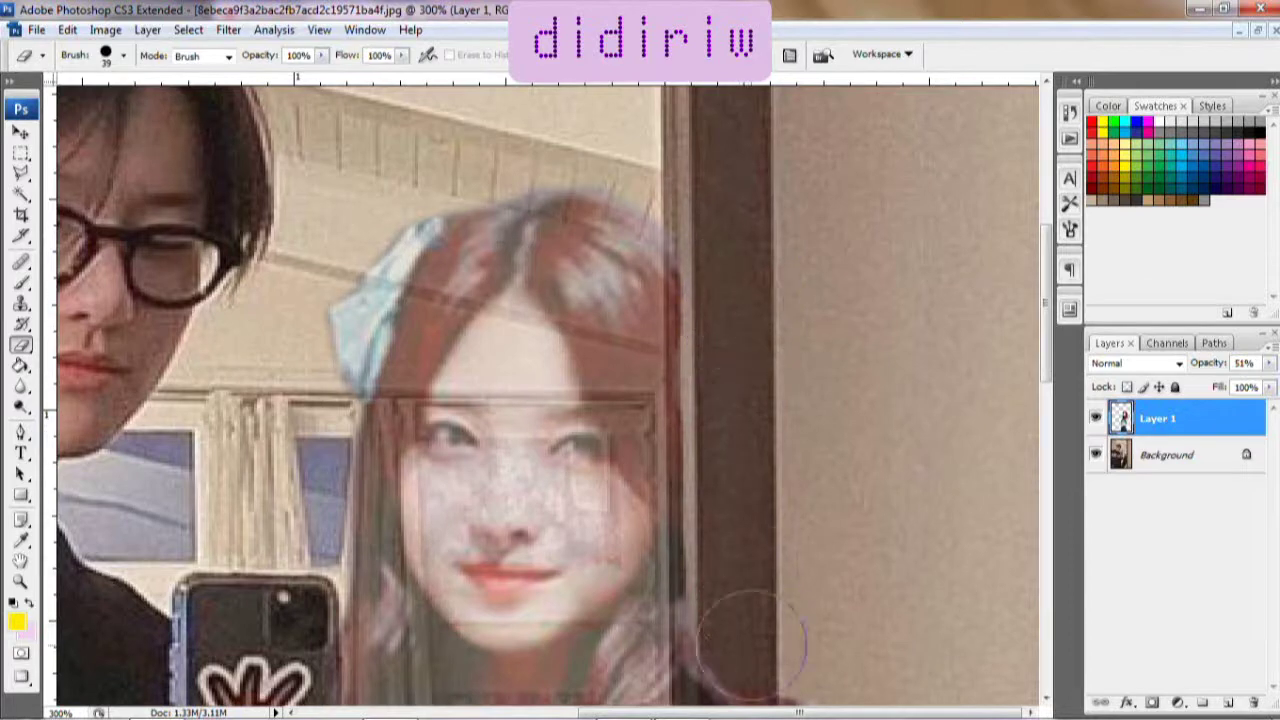
scroll(790, 600, "down", 3)
scroll(800, 560, "down", 1)
left_click_drag(737, 294, 760, 560)
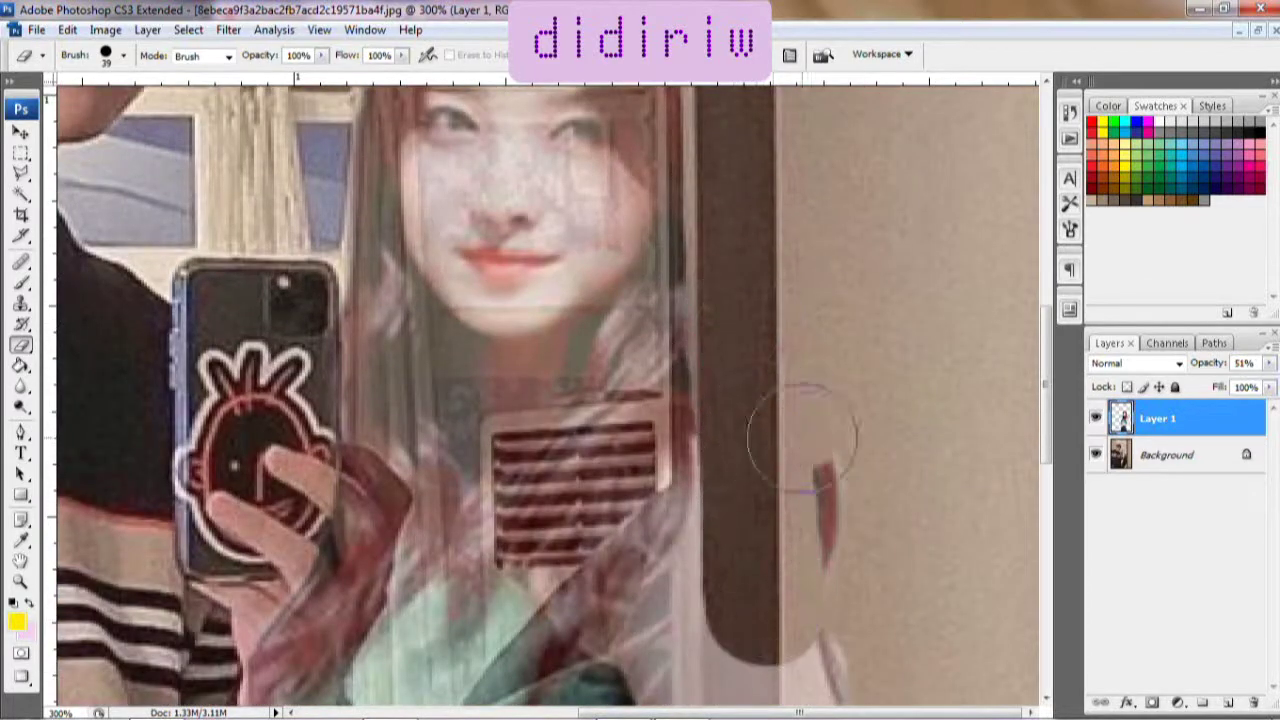
scroll(920, 388, "down", 3)
left_click_drag(766, 423, 808, 514)
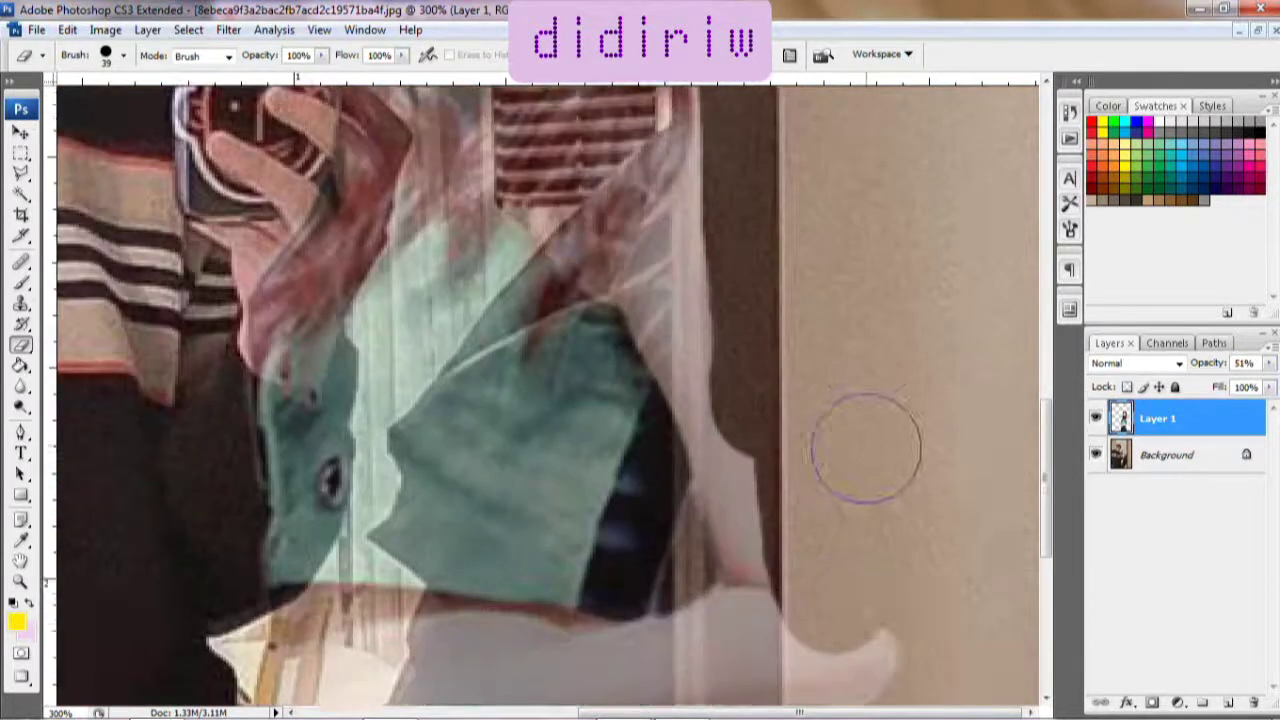
scroll(866, 443, "down", 4)
left_click_drag(755, 605, 740, 114)
left_click_drag(810, 500, 890, 500)
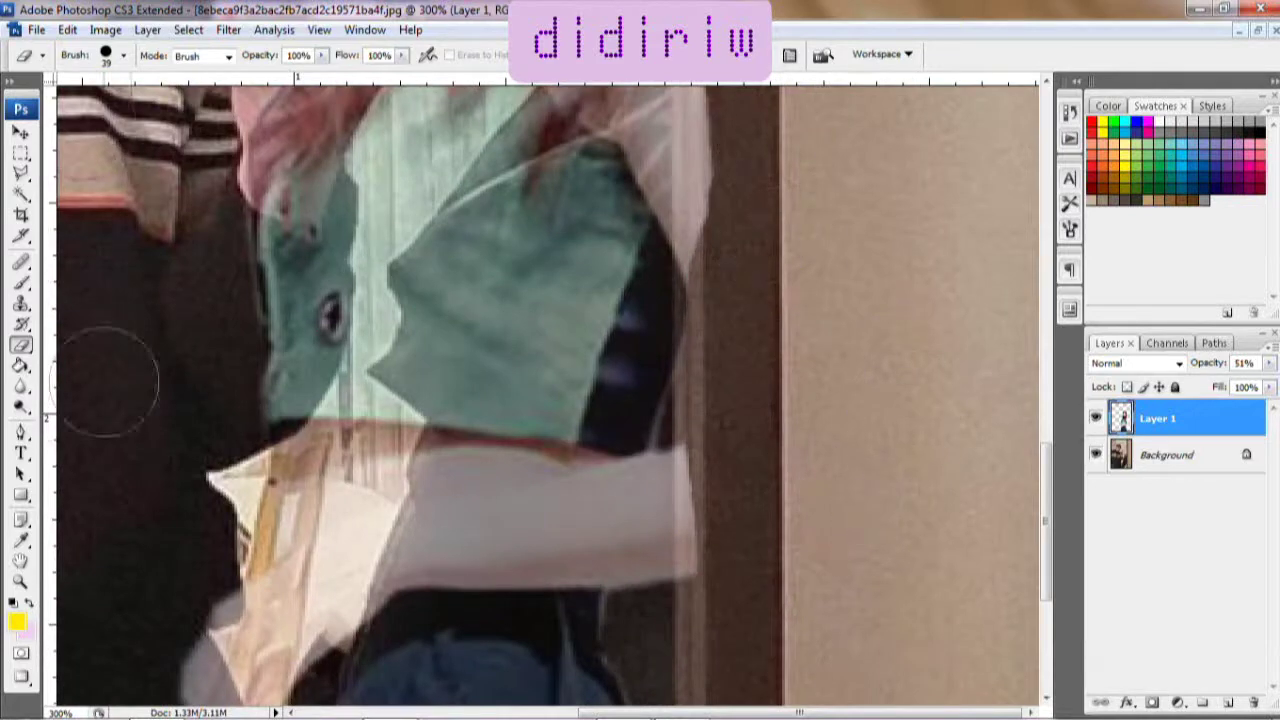
Step: At 400% with a 21 px eraser, erase the remaining overlay strip along the door frame
left_click(700, 551, "ctrl")
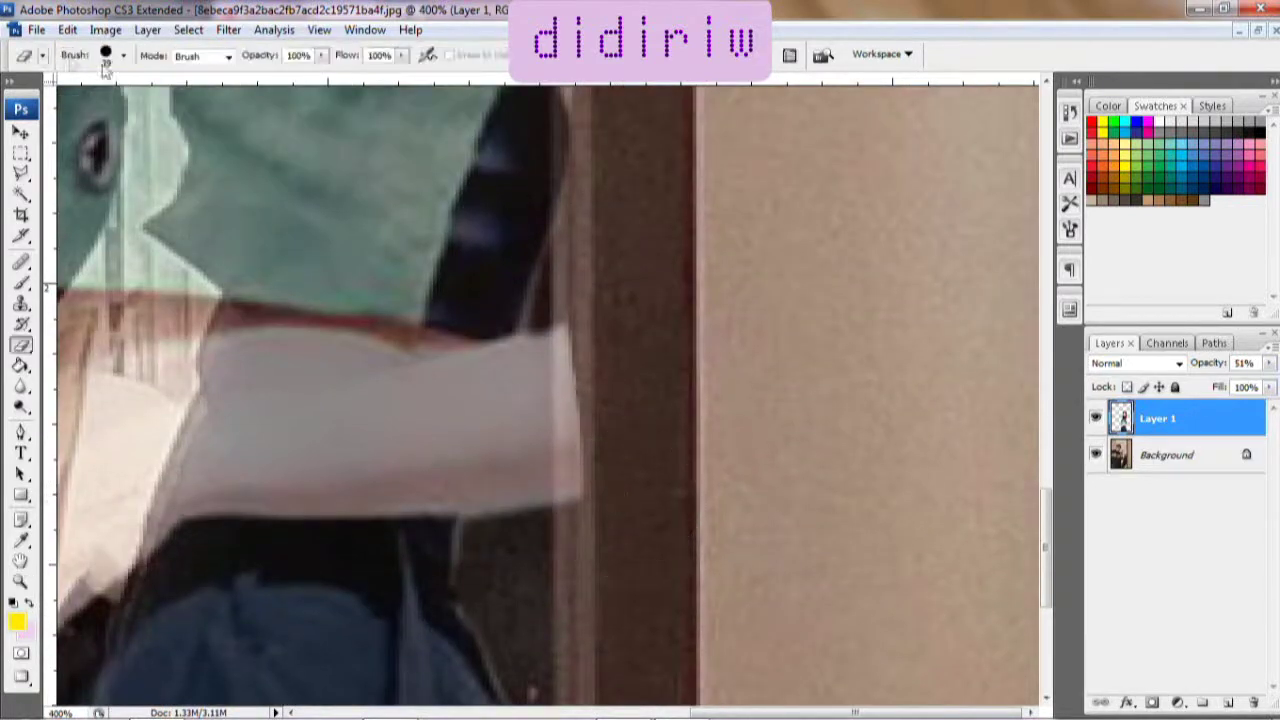
left_click(105, 60)
key("Return")
mouse_move(586, 500)
left_mouse_down()
mouse_move(586, 320)
mouse_move(596, 467)
mouse_move(591, 423)
left_mouse_up()
scroll(586, 486, "up", 1)
scroll(591, 423, "up", 3)
left_click_drag(578, 494, 586, 363)
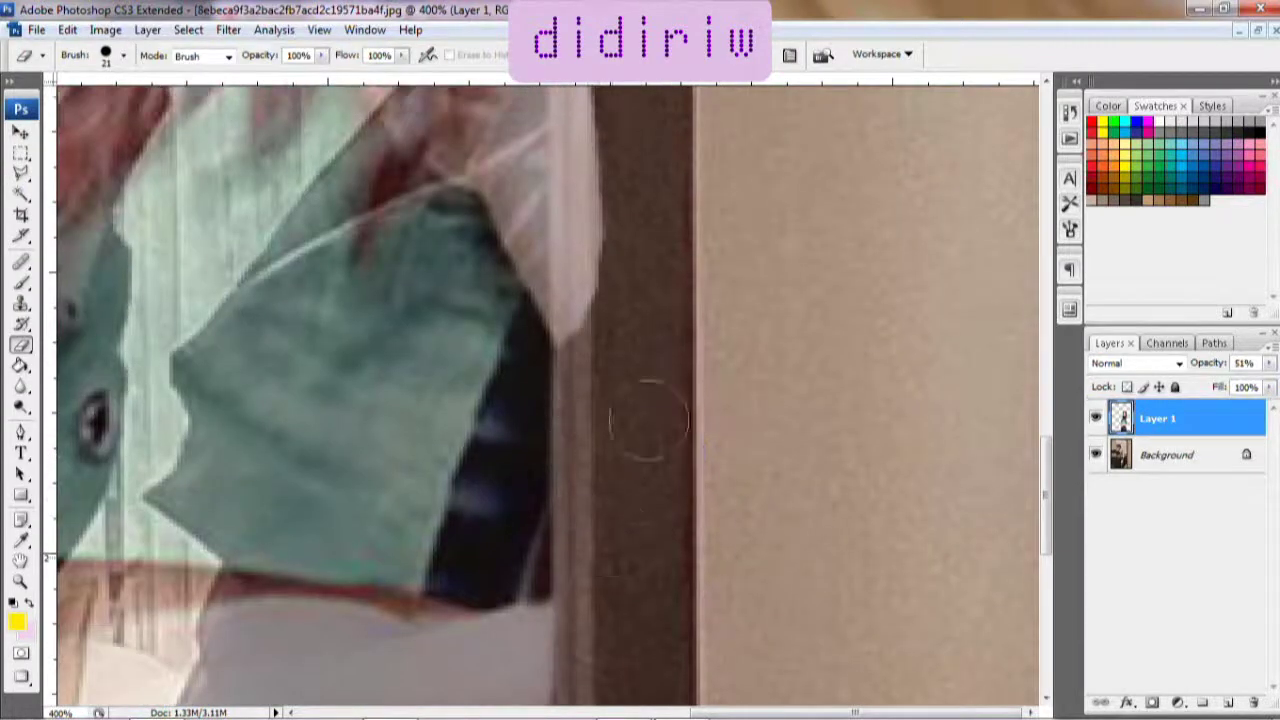
scroll(620, 428, "up", 2)
left_click_drag(591, 434, 586, 437)
scroll(600, 500, "up", 4)
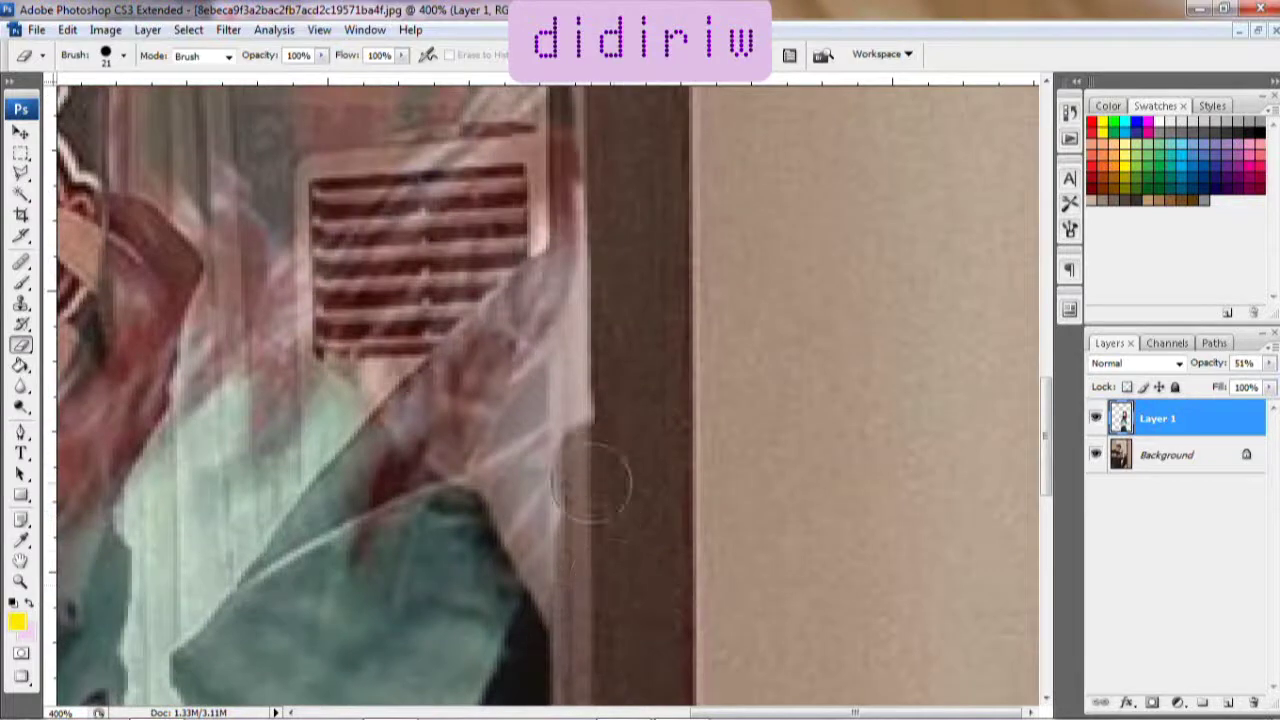
left_click_drag(623, 600, 575, 150)
scroll(591, 271, "up", 2)
left_click_drag(591, 271, 594, 337)
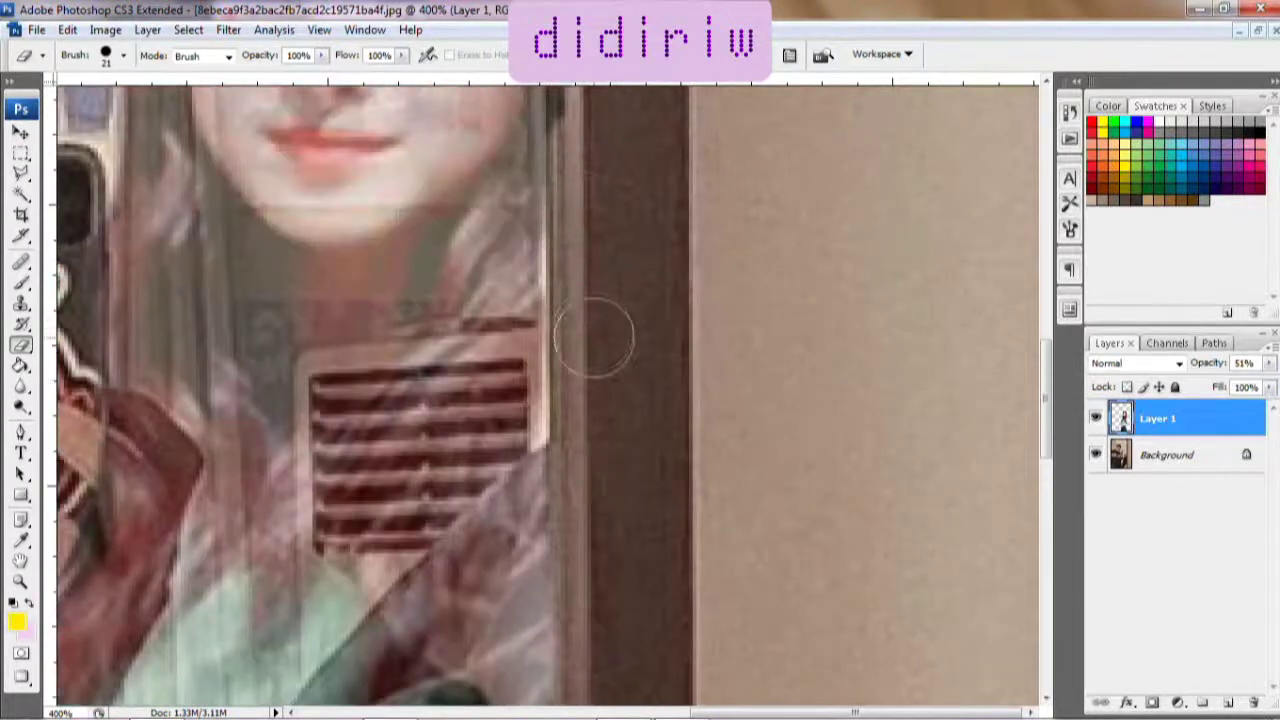
scroll(594, 337, "up", 4)
scroll(608, 294, "up", 5)
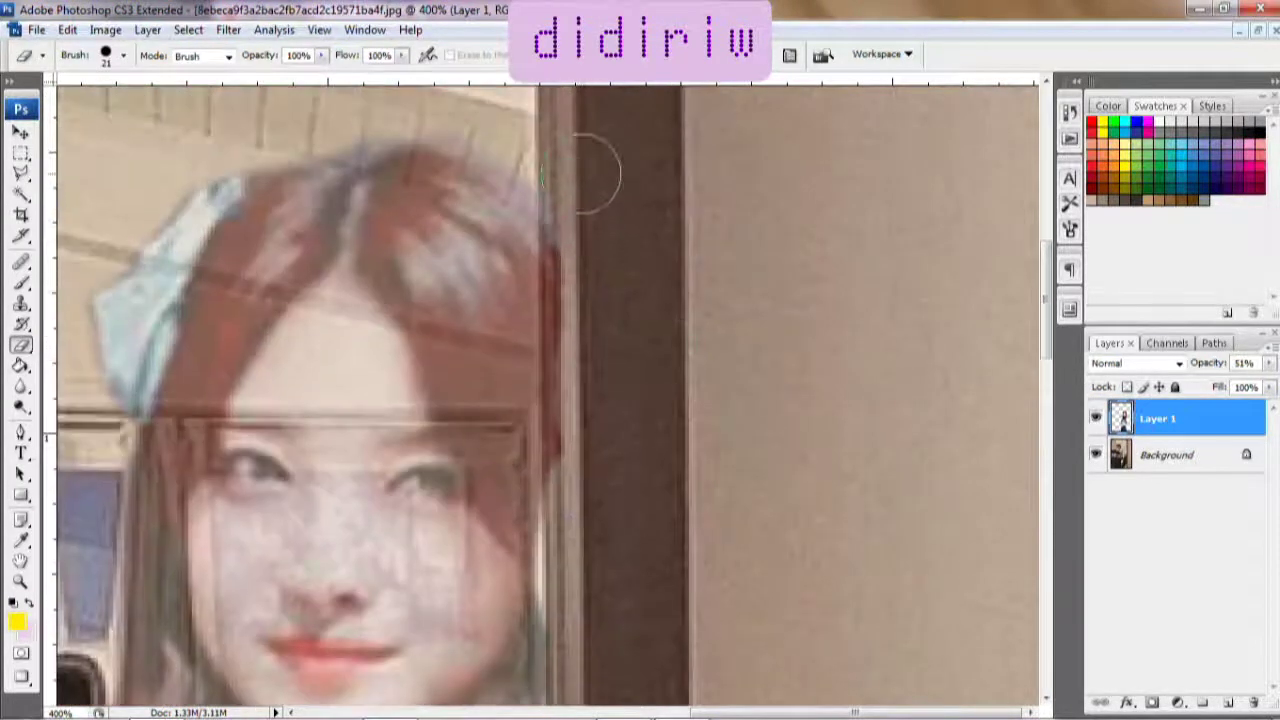
mouse_move(585, 166)
left_mouse_down()
mouse_move(600, 337)
mouse_move(586, 286)
mouse_move(595, 248)
left_mouse_up()
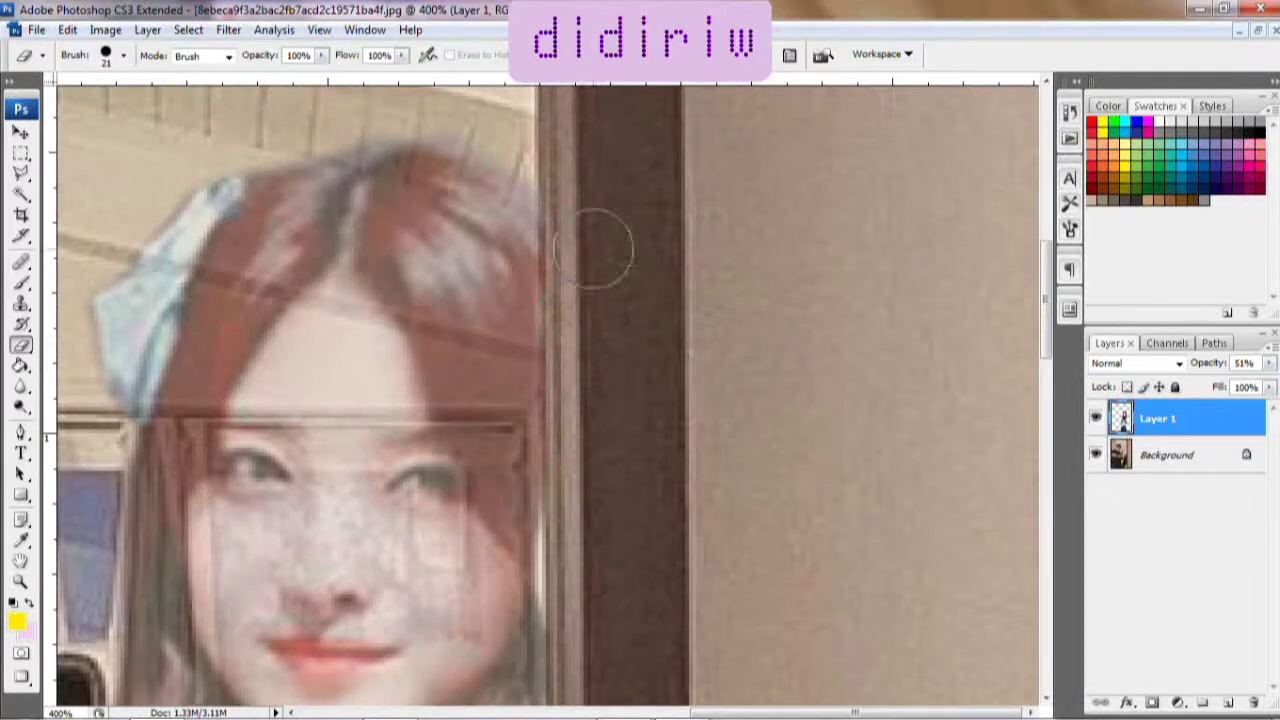
Step: Set Layer 1 back to 100% opacity and clean up the hair edge beside the door
left_click_drag(1273, 399, 1278, 399)
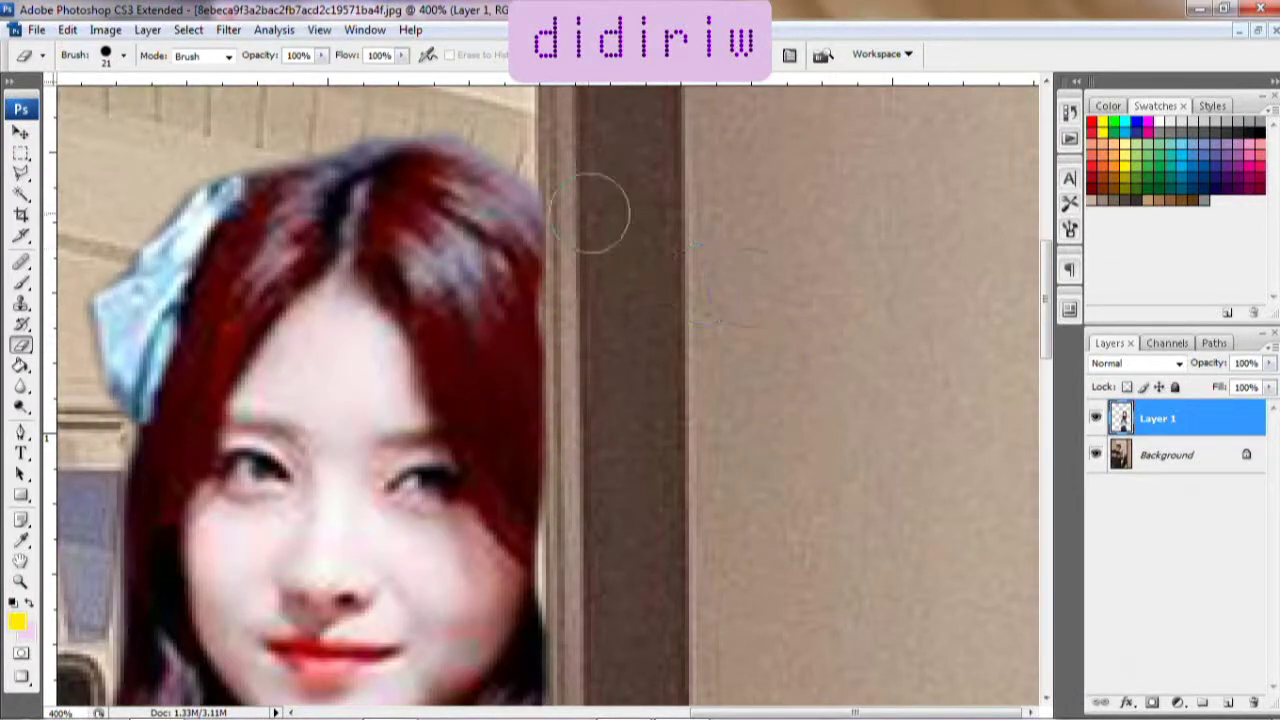
mouse_move(590, 212)
left_mouse_down()
mouse_move(576, 253)
mouse_move(586, 357)
left_mouse_up()
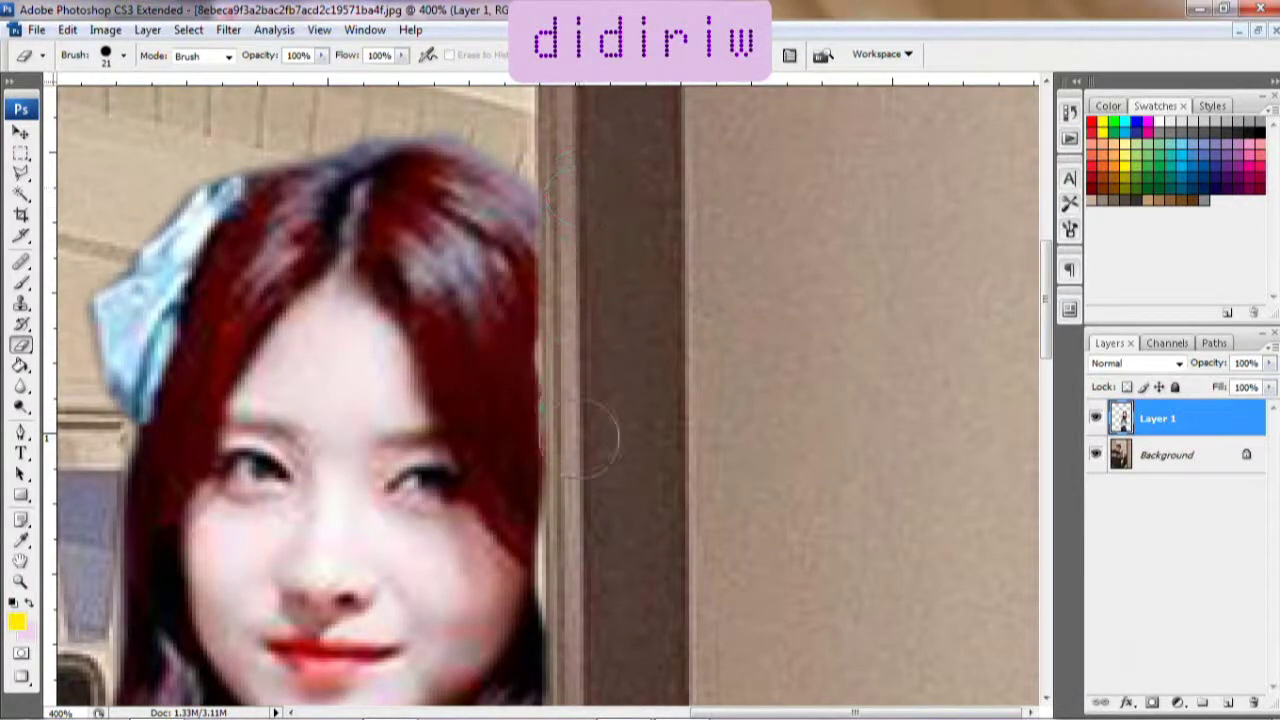
left_click_drag(586, 450, 586, 360)
Step: Blur the woman's hair edge beside the door frame
key("r")
left_click(123, 55)
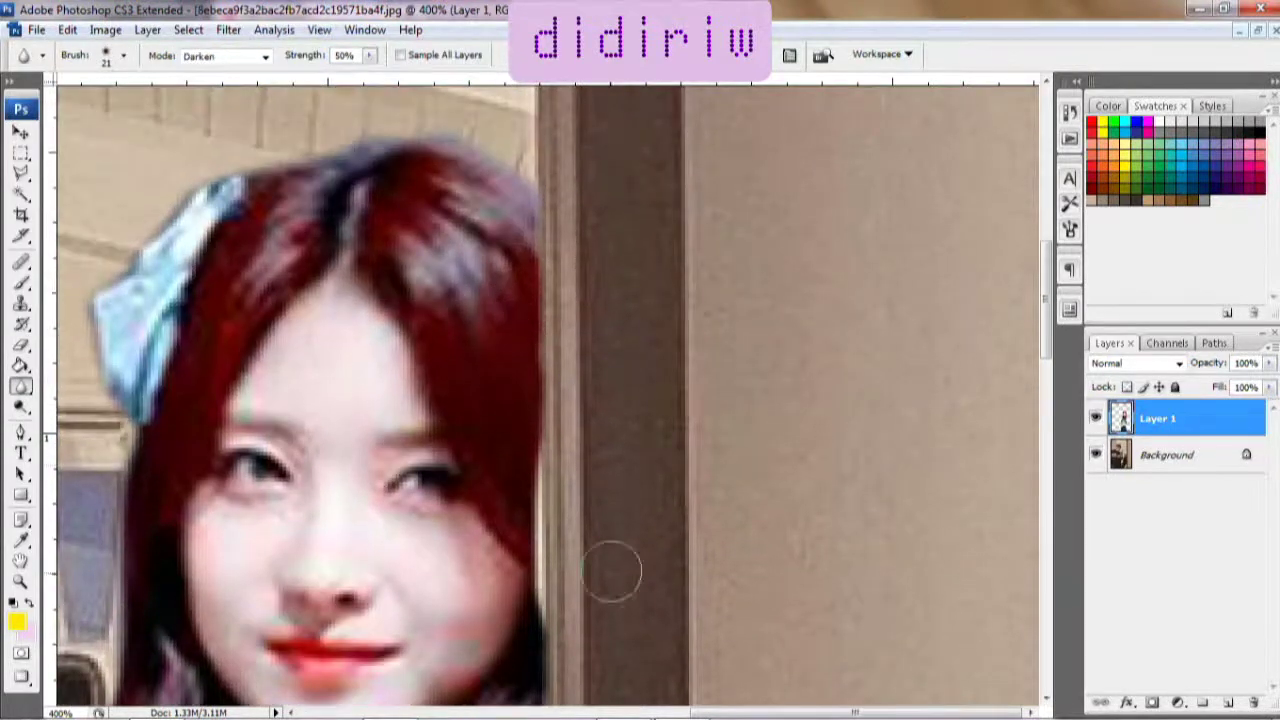
scroll(612, 571, "down", 3)
left_click_drag(540, 340, 540, 540)
scroll(545, 540, "up", 1)
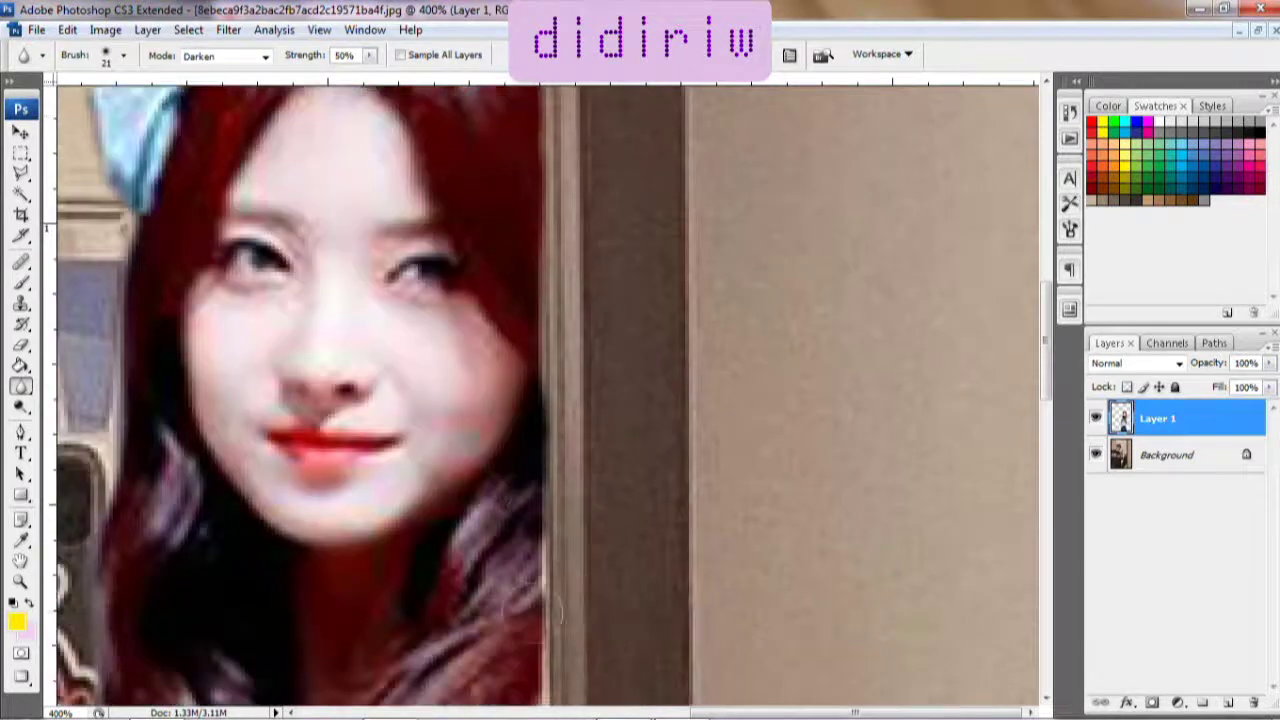
left_click_drag(551, 605, 515, 485)
scroll(537, 433, "down", 2)
scroll(545, 470, "down", 2)
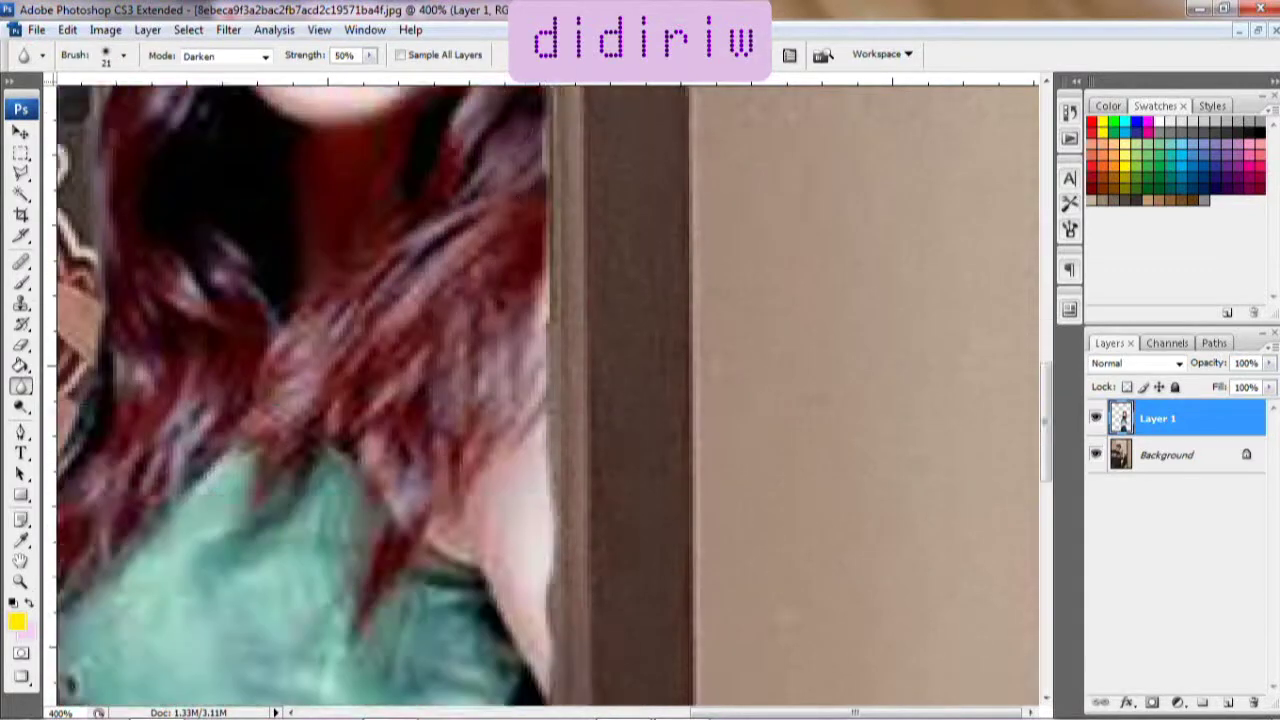
Step: Erase the dark edge along her neck and return to the Blur tool
key("e")
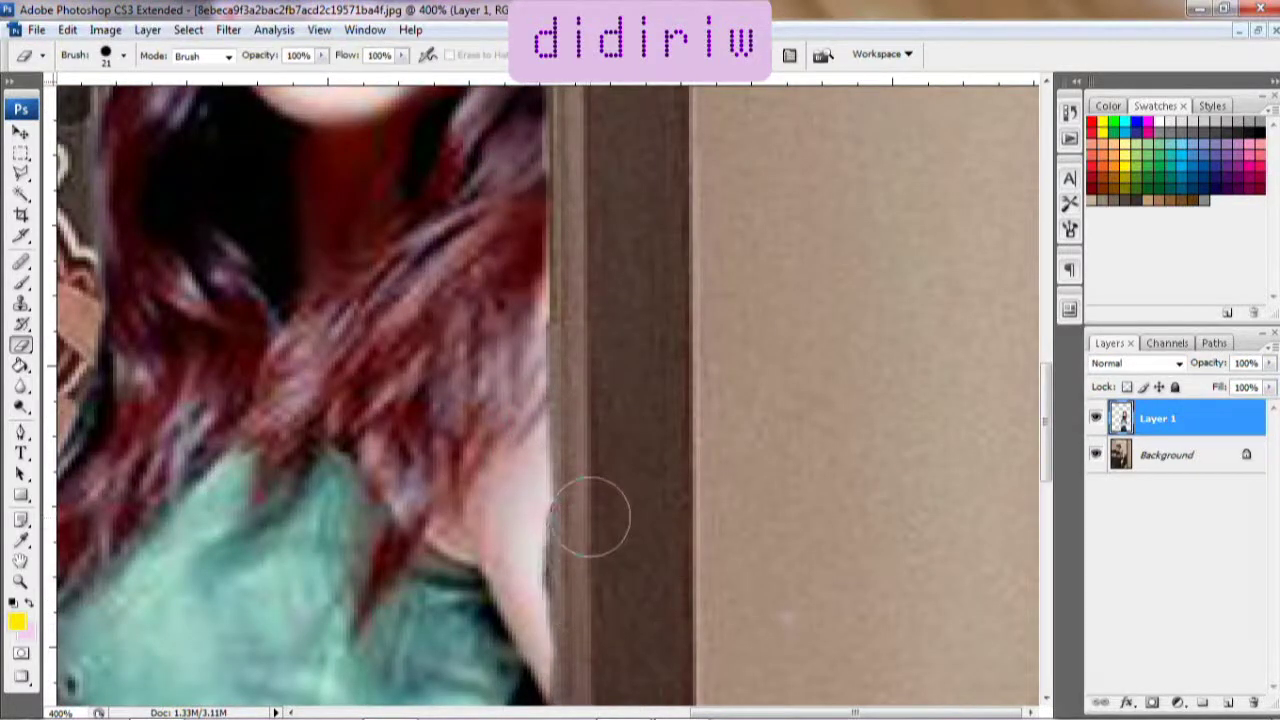
mouse_move(590, 547)
left_mouse_down()
mouse_move(586, 514)
mouse_move(590, 700)
left_mouse_up()
key("g")
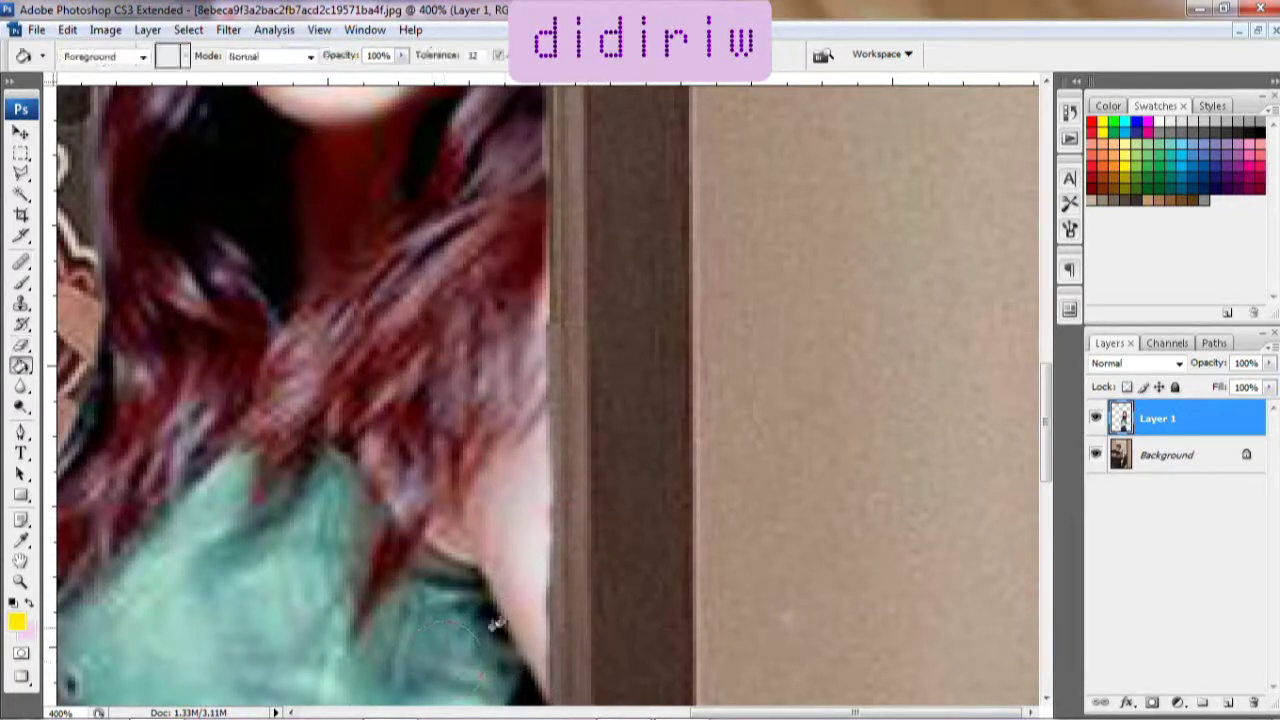
key("r")
scroll(497, 393, "down", 5)
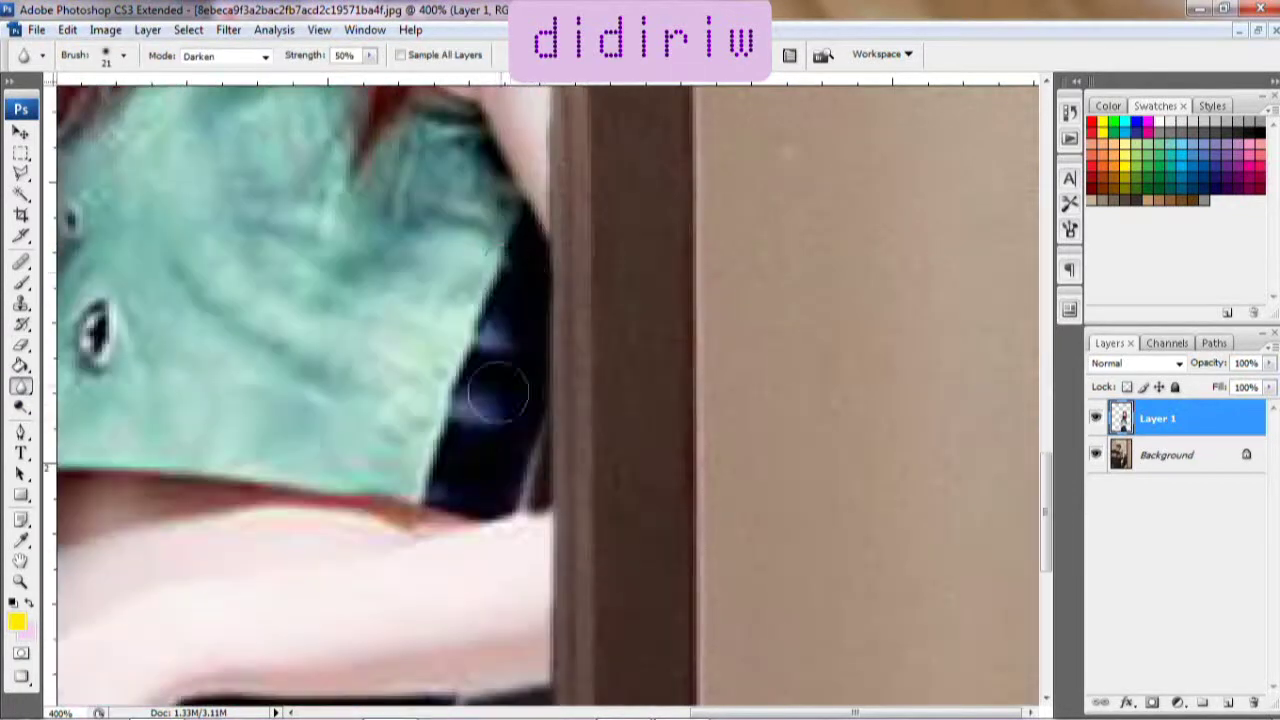
left_click(21, 581)
Step: Zoom in close on the woman's face and reset Layer 1 opacity to 100%
left_click(437, 54)
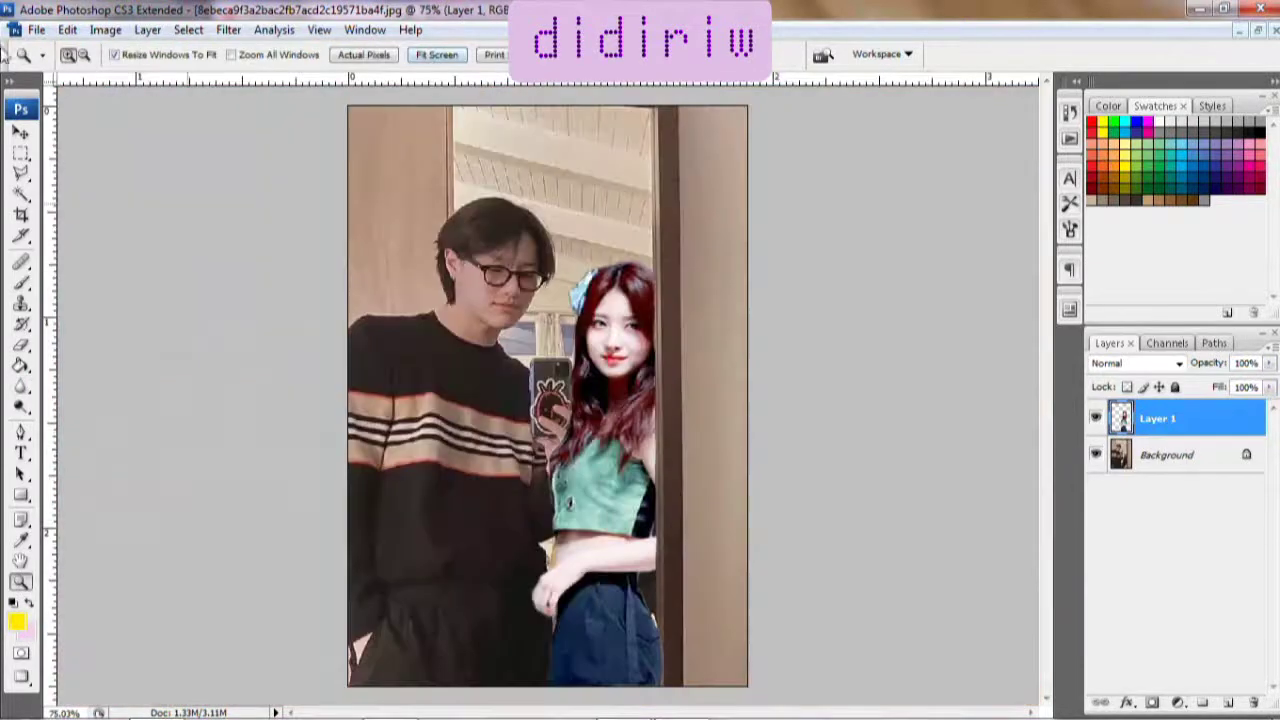
left_click(554, 436)
left_click(537, 403)
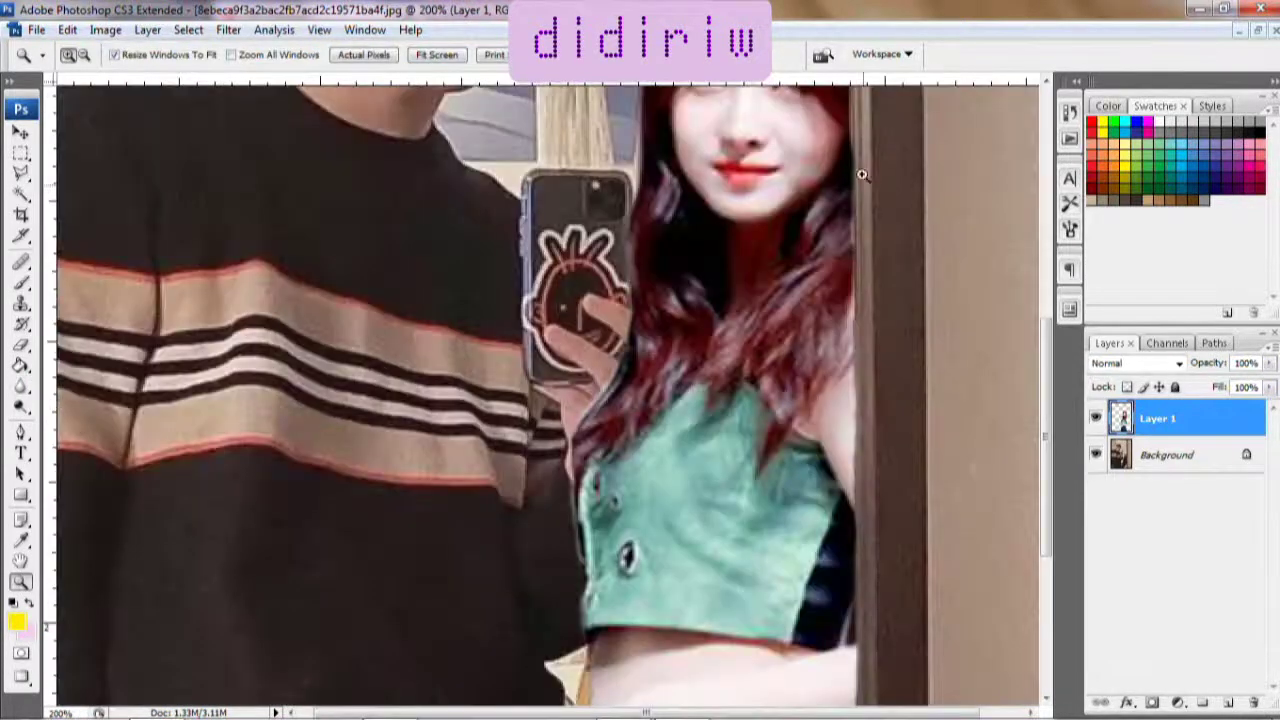
scroll(883, 308, "up", 1)
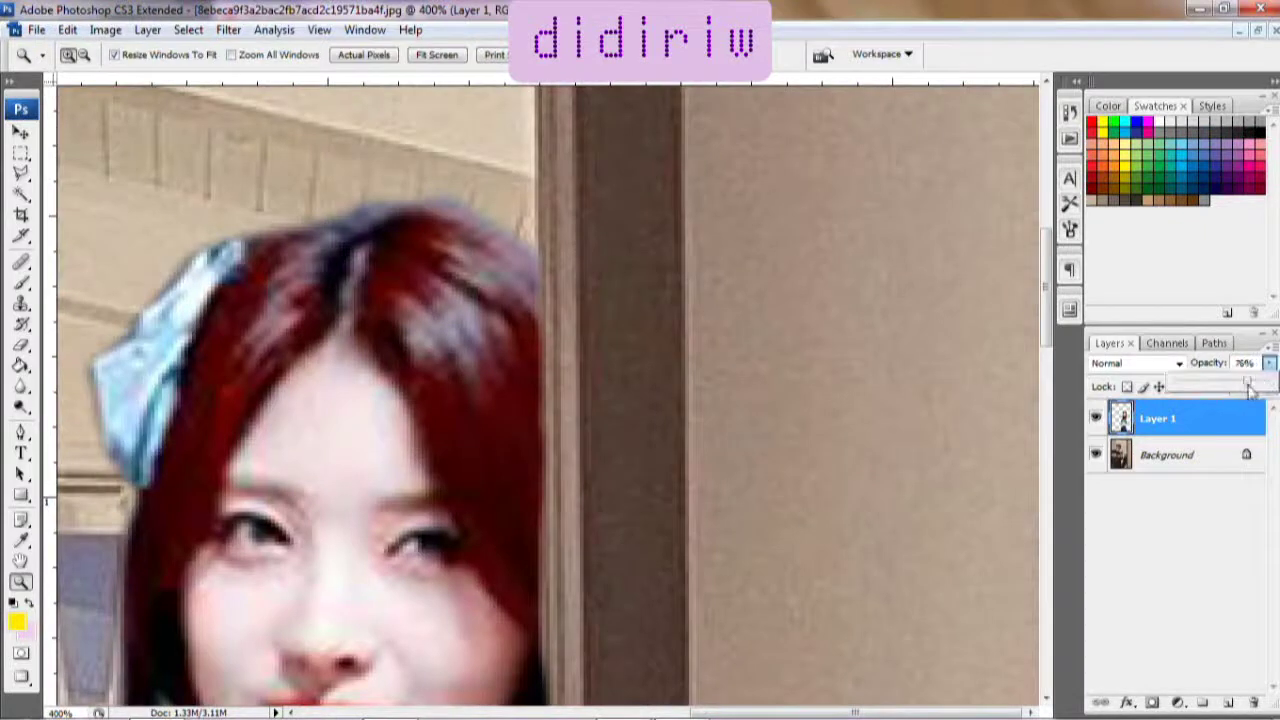
left_click_drag(1268, 363, 1232, 386)
key("e")
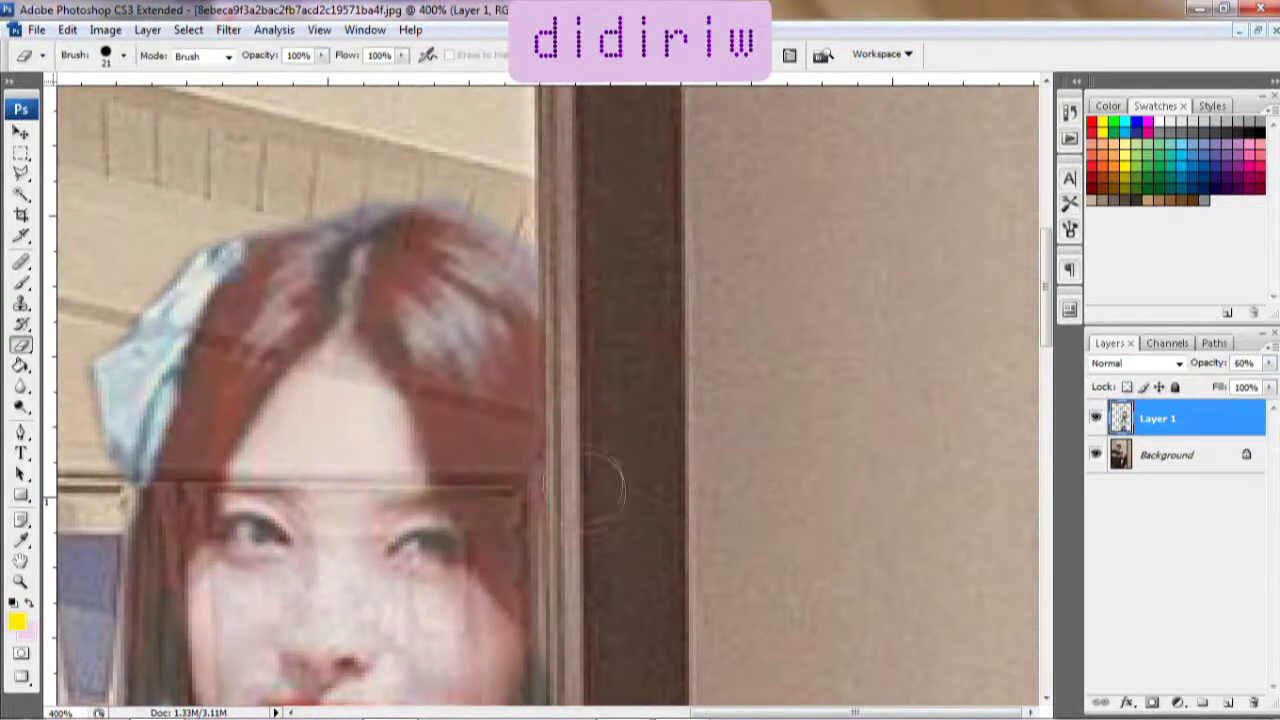
type("100")
key("Return")
Step: Lower the layer opacity and erase the woman over the man's finger, hand and wrist
mouse_move(580, 443)
left_mouse_down()
mouse_move(582, 490)
mouse_move(637, 480)
mouse_move(588, 519)
left_mouse_up()
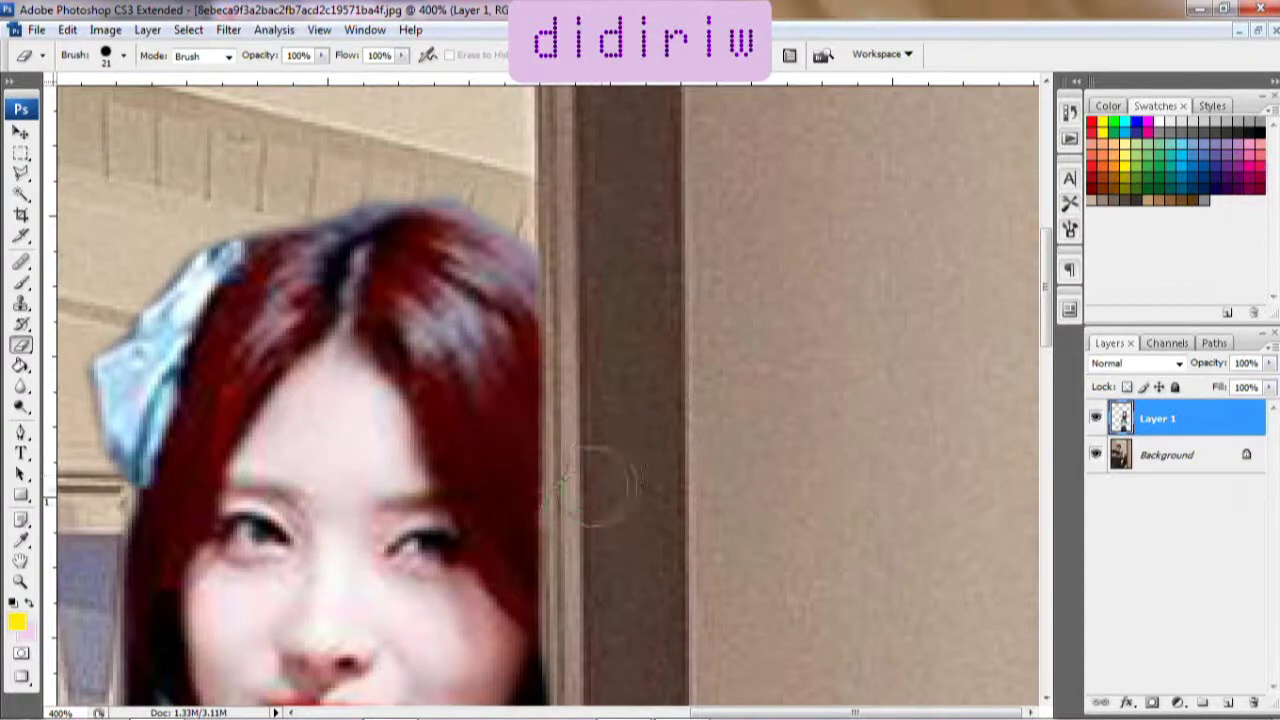
scroll(734, 560, "down", 5)
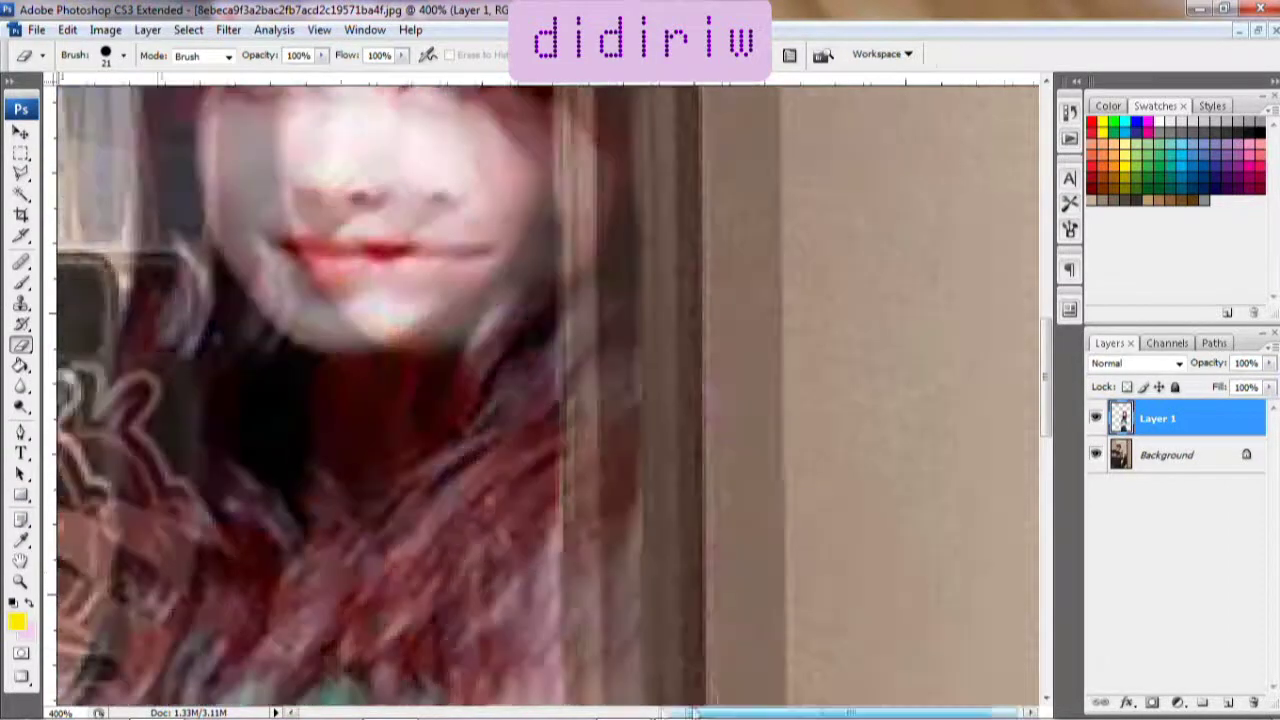
scroll(734, 560, "down", 5)
mouse_move(1268, 363)
left_mouse_down()
mouse_move(1240, 388)
mouse_move(1212, 386)
left_mouse_up()
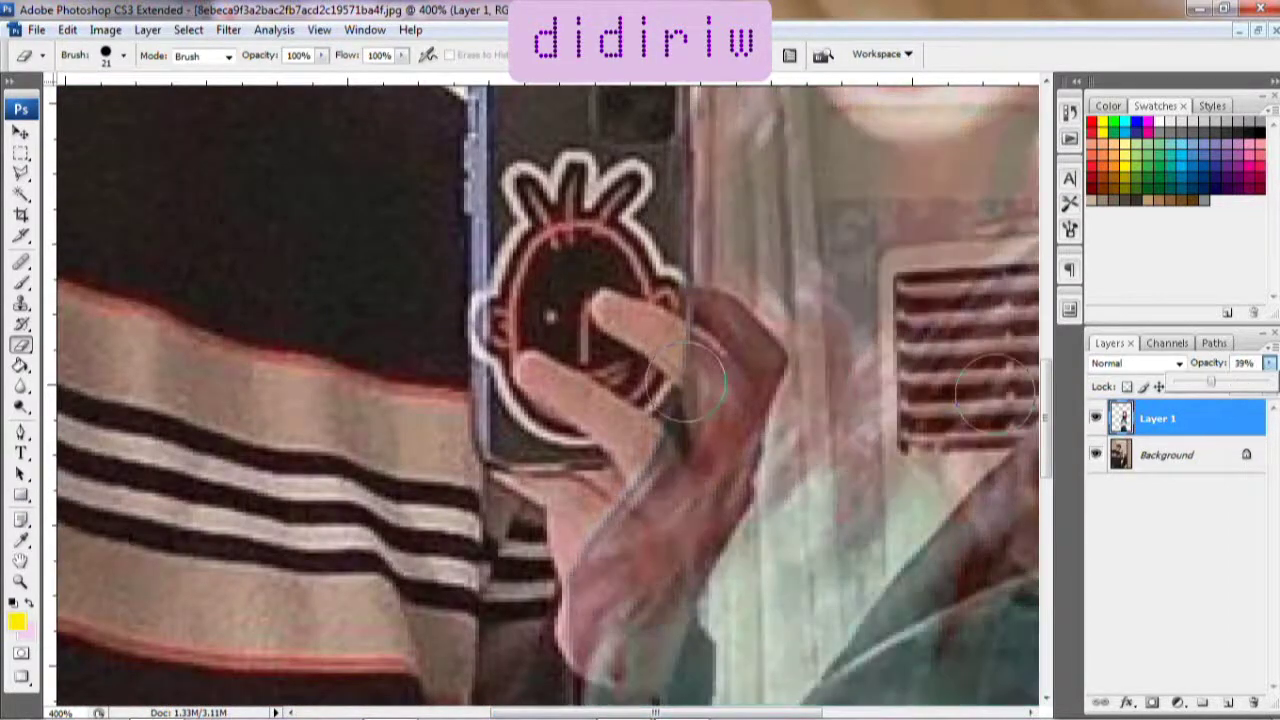
mouse_move(697, 372)
left_mouse_down()
mouse_move(700, 330)
mouse_move(740, 400)
mouse_move(700, 510)
mouse_move(640, 610)
mouse_move(575, 635)
left_mouse_up()
scroll(575, 635, "down", 5)
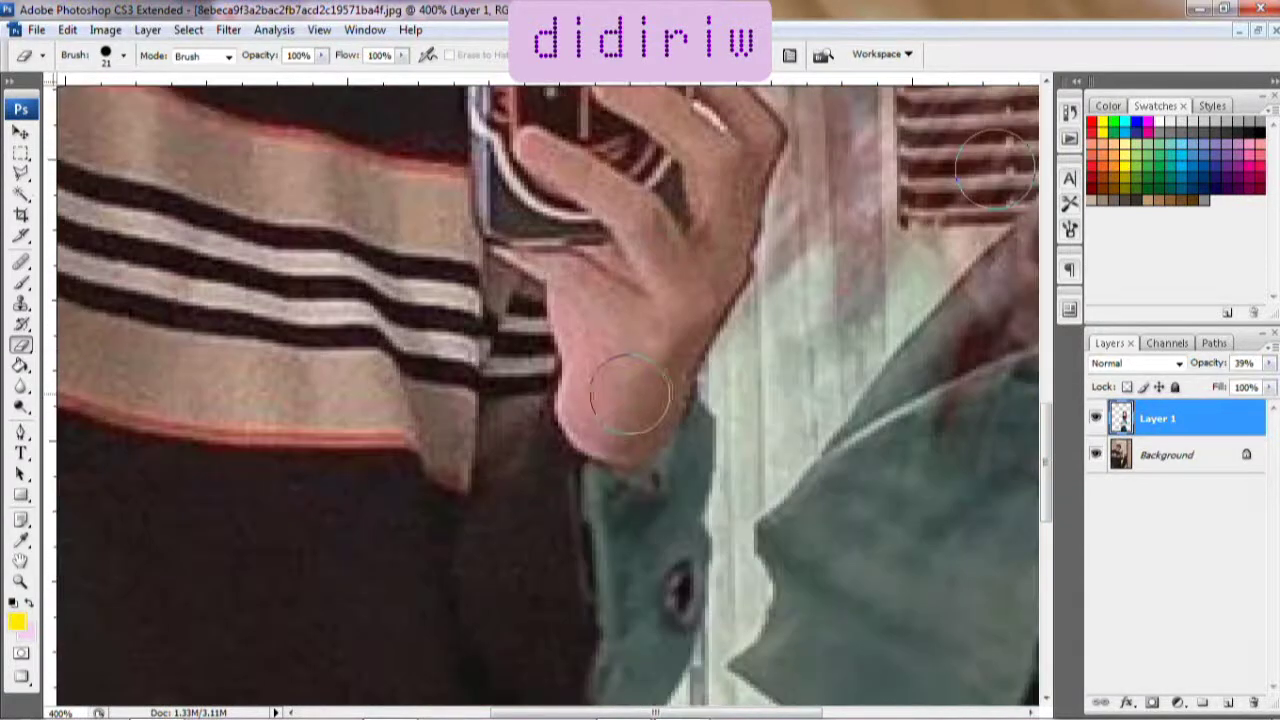
mouse_move(634, 386)
left_mouse_down()
mouse_move(663, 457)
mouse_move(650, 500)
mouse_move(605, 517)
mouse_move(663, 563)
mouse_move(657, 600)
left_mouse_up()
scroll(652, 480, "down", 2)
mouse_move(652, 380)
left_mouse_down()
mouse_move(666, 320)
mouse_move(655, 510)
mouse_move(615, 618)
mouse_move(594, 423)
left_mouse_up()
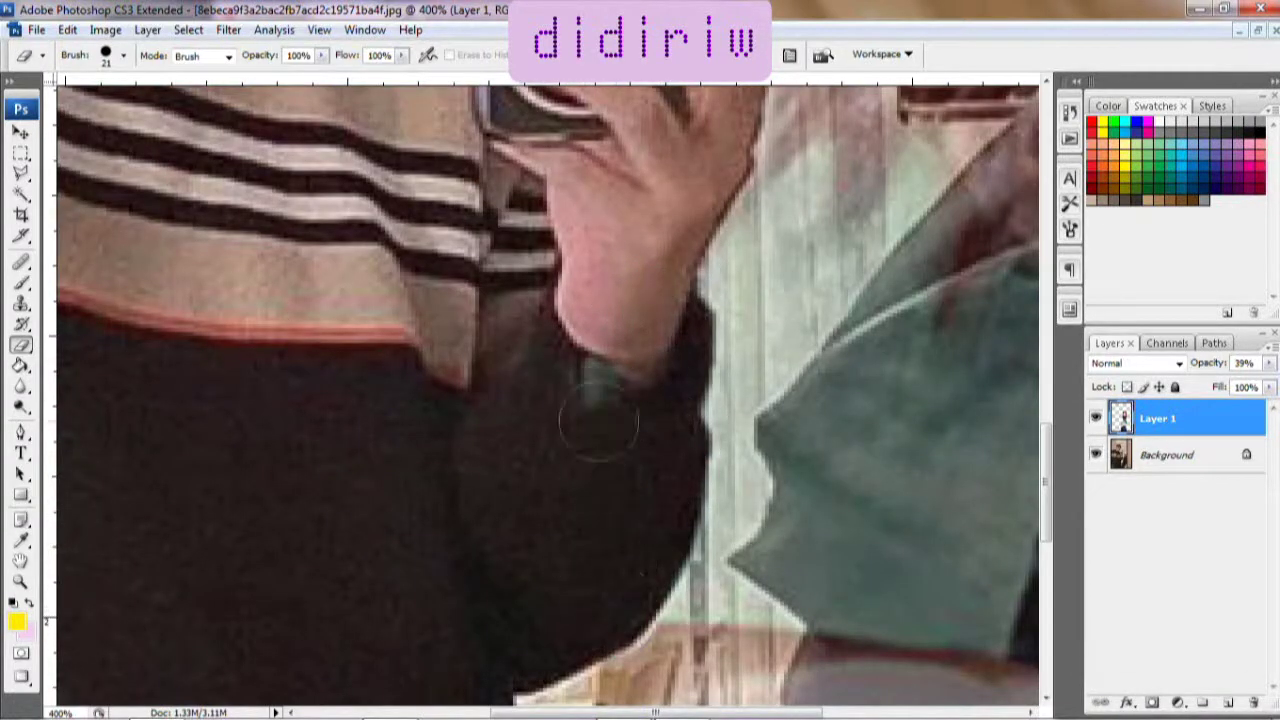
scroll(571, 337, "down", 3)
scroll(120, 357, "down", 6)
Step: Fit the photo in the window and raise the woman's layer to 100% opacity
key("z")
left_click(437, 55)
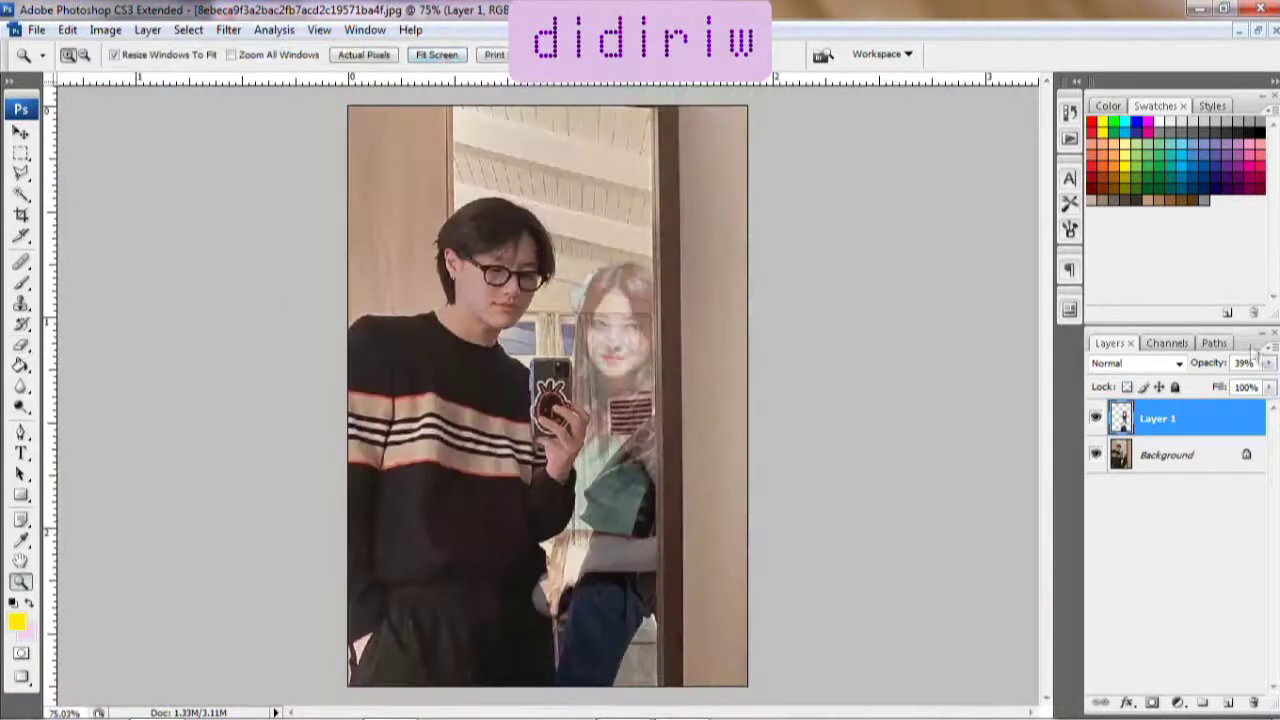
left_click(1269, 363)
left_click_drag(1212, 383, 1274, 386)
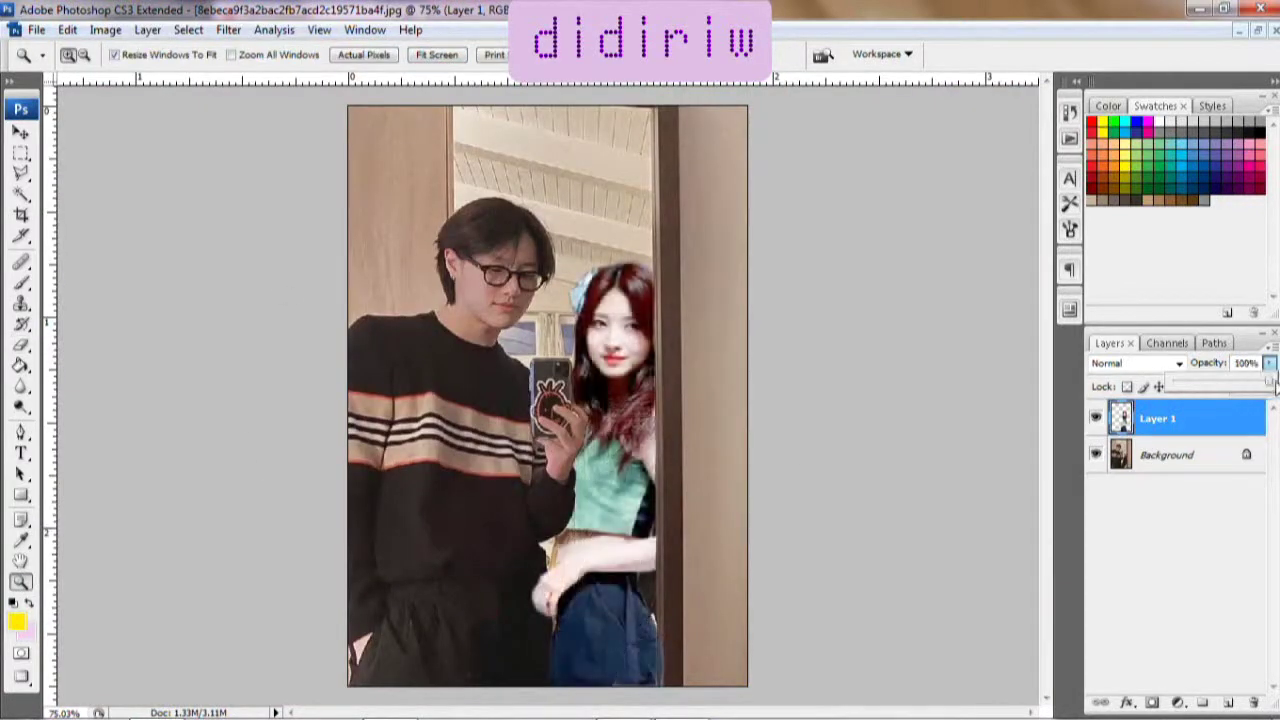
left_click(1220, 436)
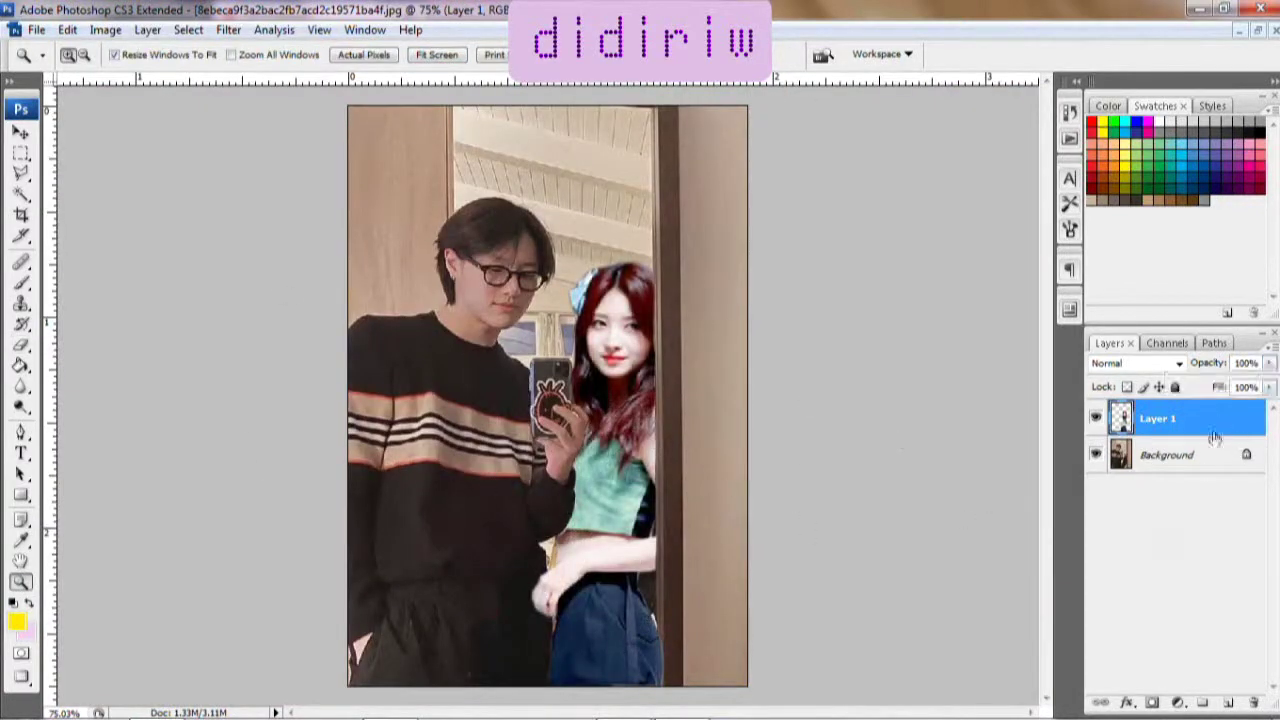
key("c")
left_click_drag(852, 686, 857, 663)
key("Escape")
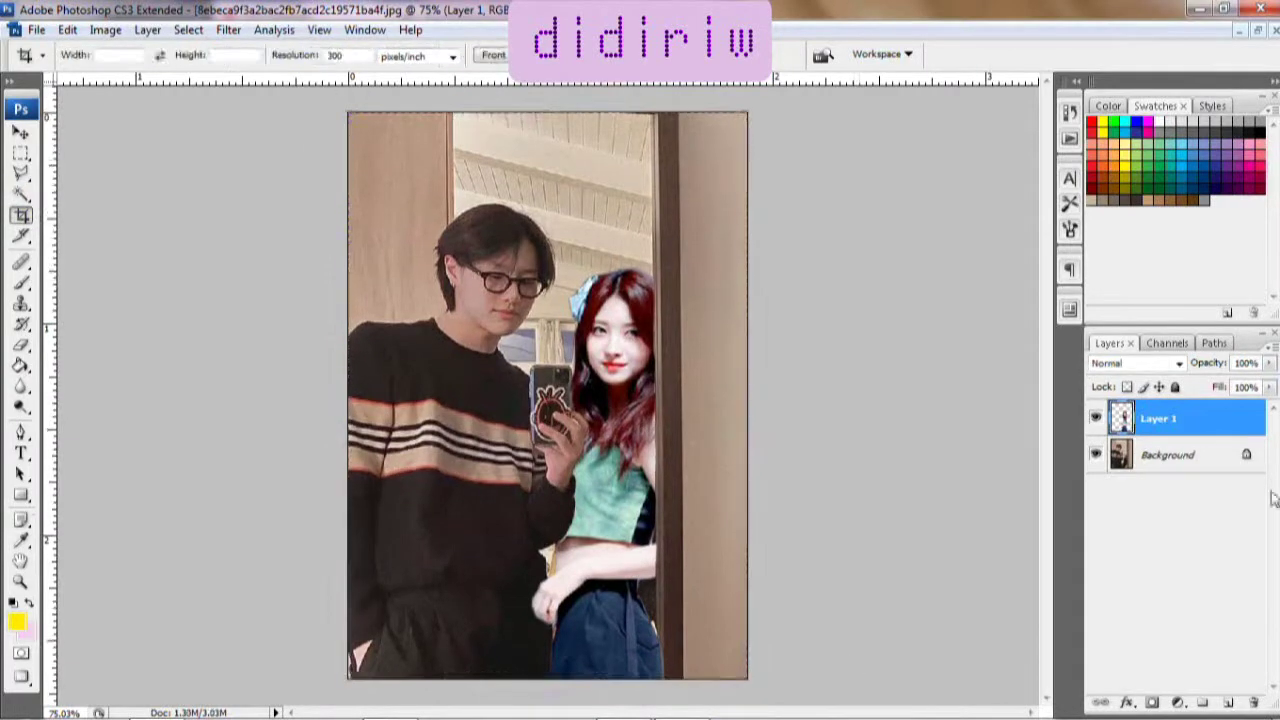
Step: Darken the woman with Brightness/Contrast: brightness -39, contrast -50
left_click(105, 29)
left_click(383, 190)
left_click_drag(1057, 538, 998, 540)
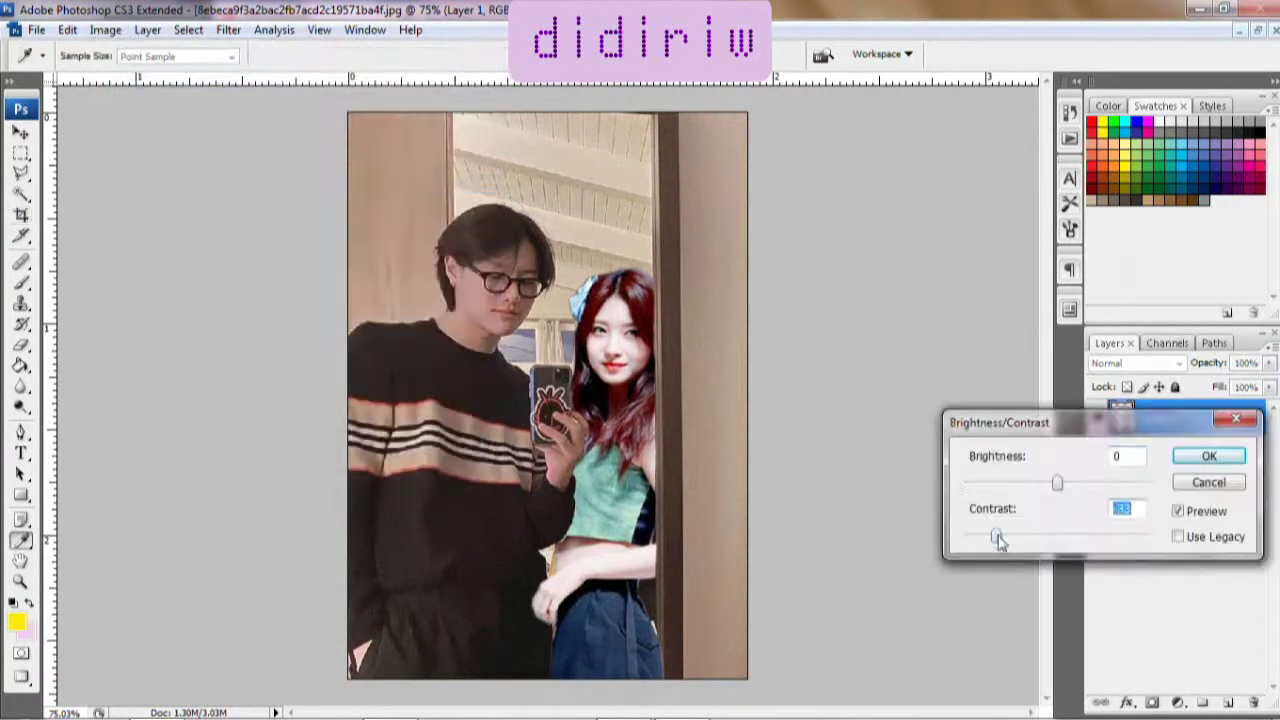
left_click_drag(1057, 483, 1035, 483)
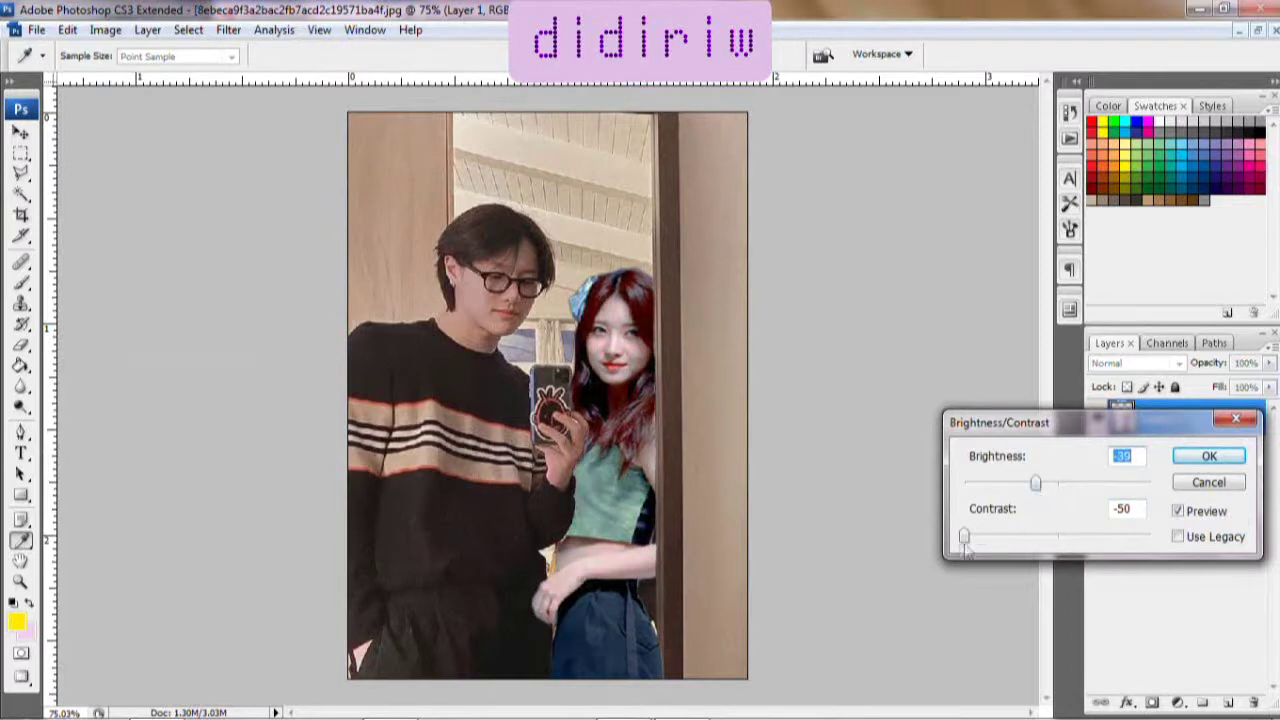
Step: Apply the brightness change, then use Hue/Saturation to add saturation +6 and lower lightness
left_click(1209, 455)
left_click(105, 29)
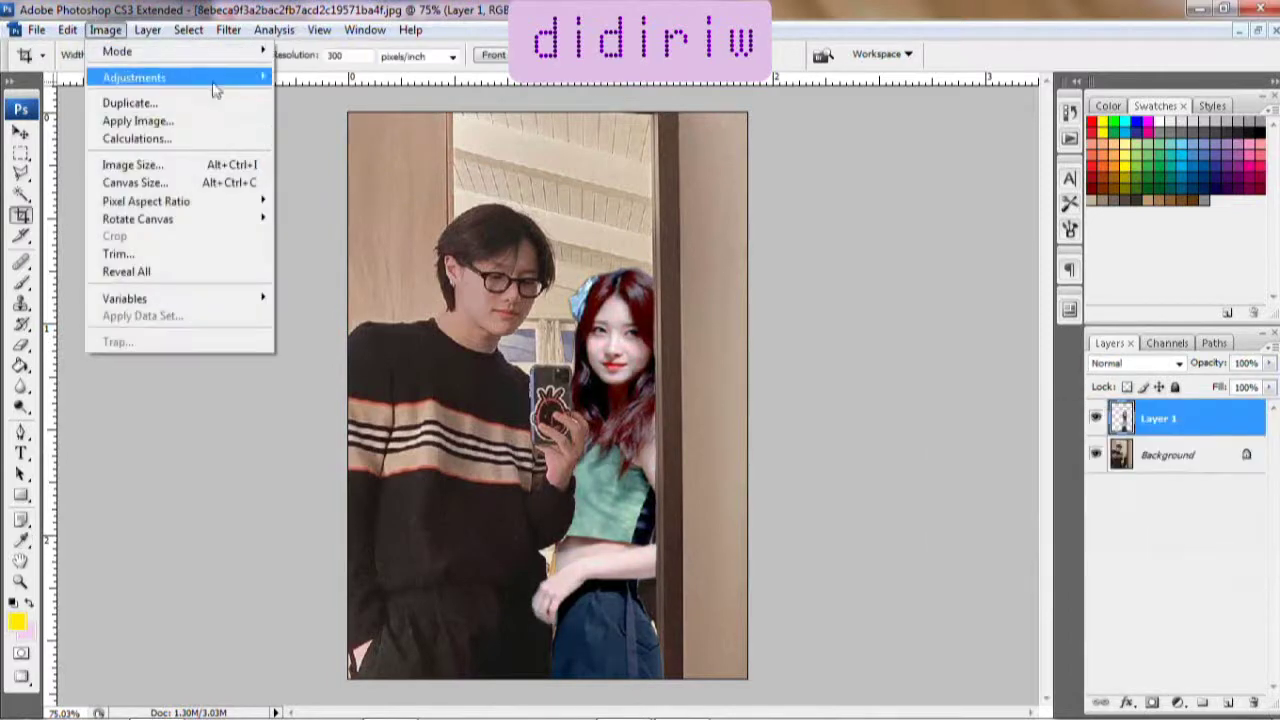
left_click(447, 227)
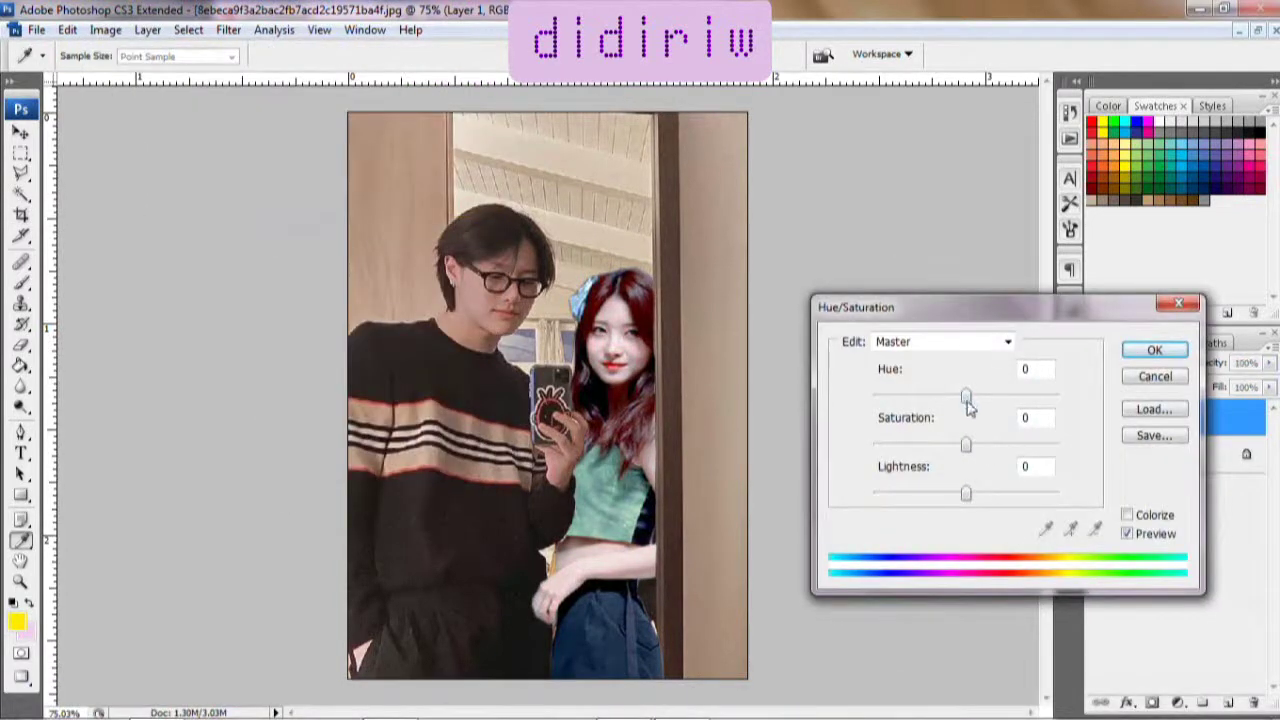
mouse_move(966, 493)
left_mouse_down()
mouse_move(955, 496)
mouse_move(973, 503)
left_mouse_up()
left_click_drag(969, 493, 946, 493)
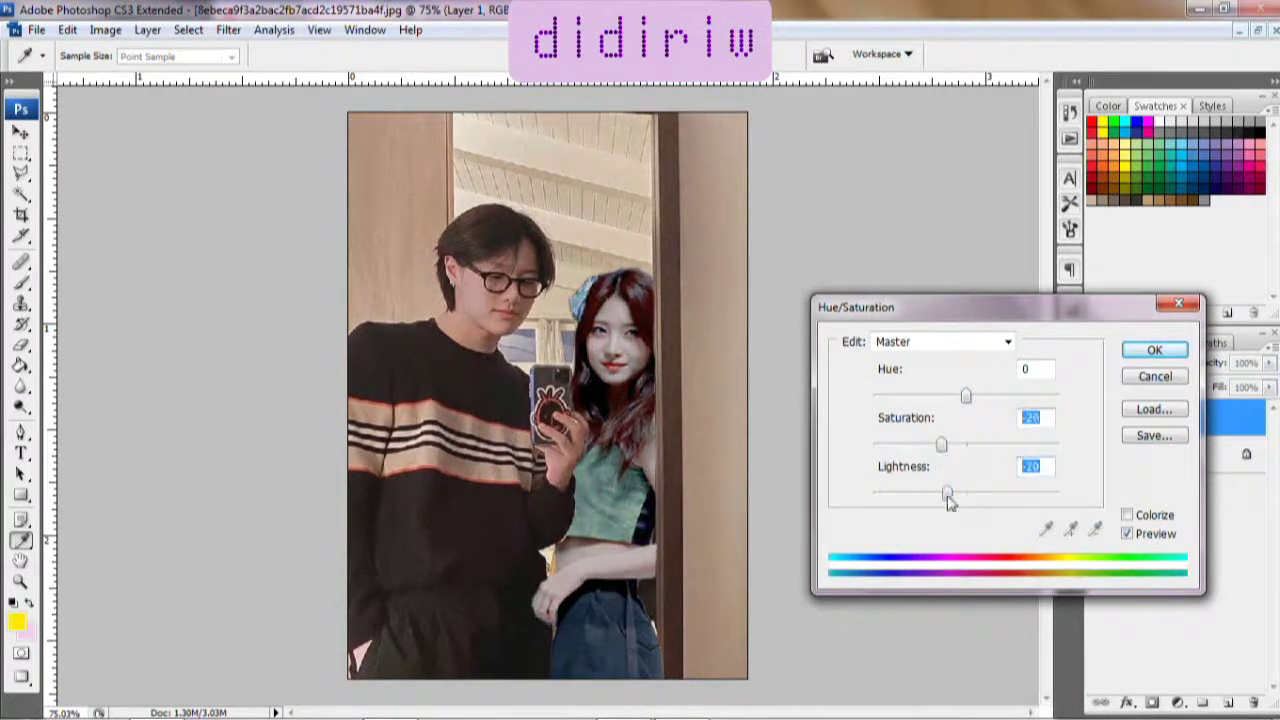
left_click_drag(933, 444, 954, 444)
left_click_drag(950, 497, 959, 495)
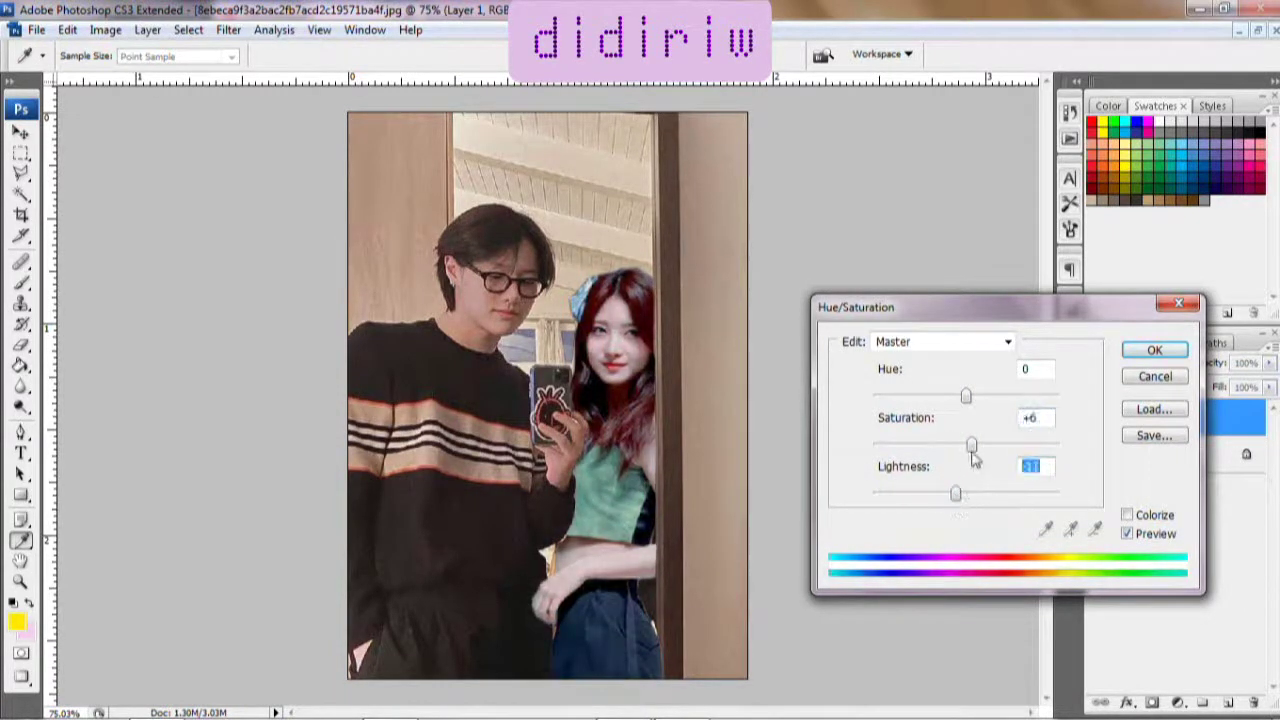
key("Return")
Step: Apply a Warming Filter (81) photo filter to the woman with increased density
left_click(105, 29)
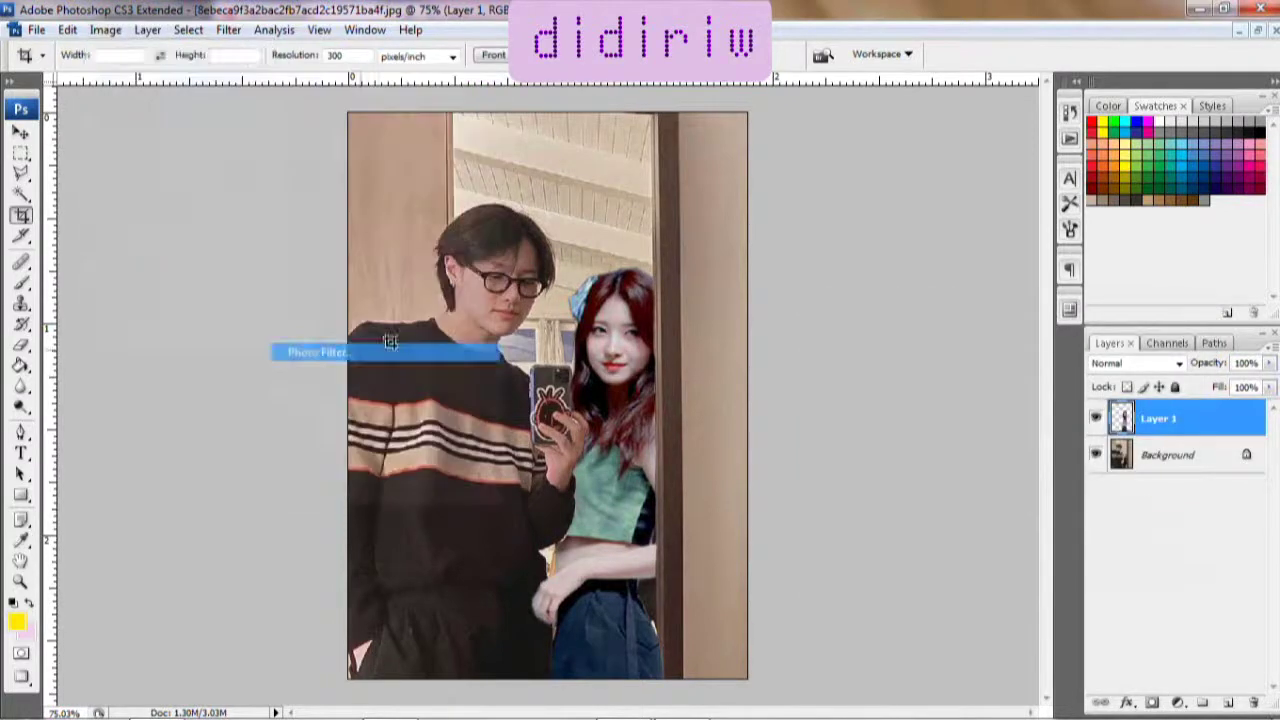
left_click(320, 348)
left_click(1096, 519)
left_click(1010, 229)
left_click(1096, 519)
left_click(1010, 246)
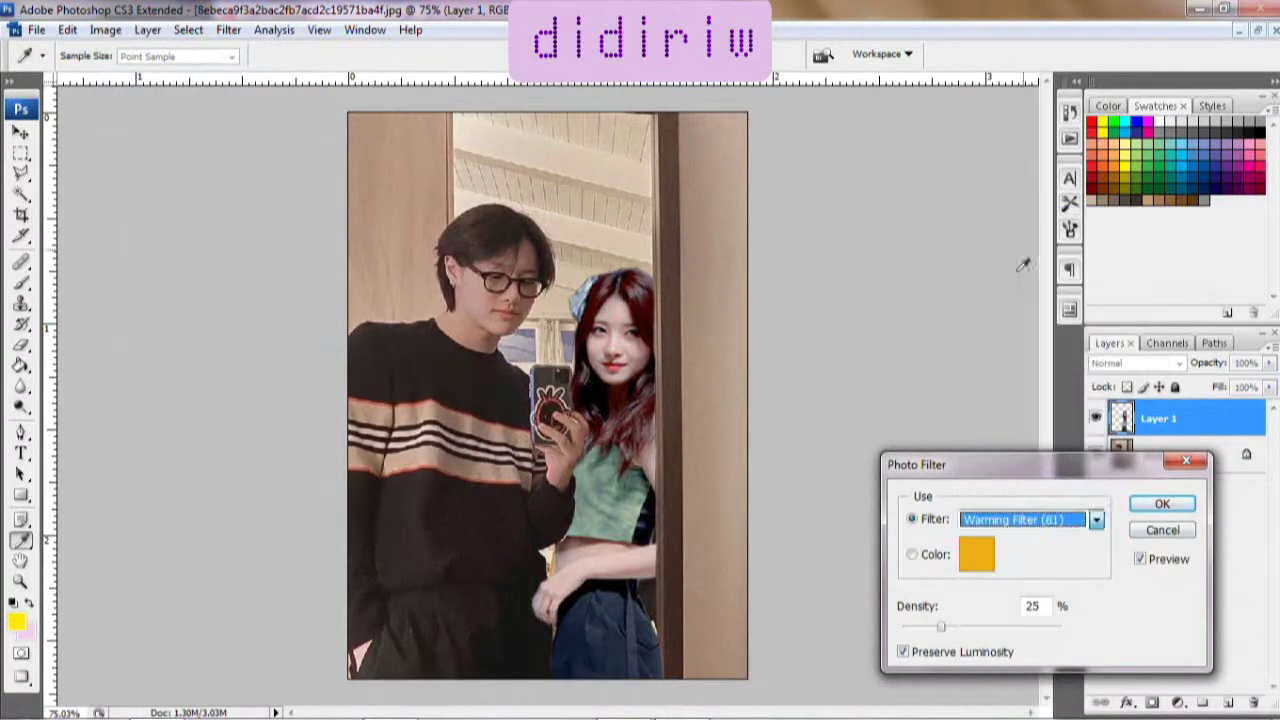
left_click_drag(940, 627, 993, 630)
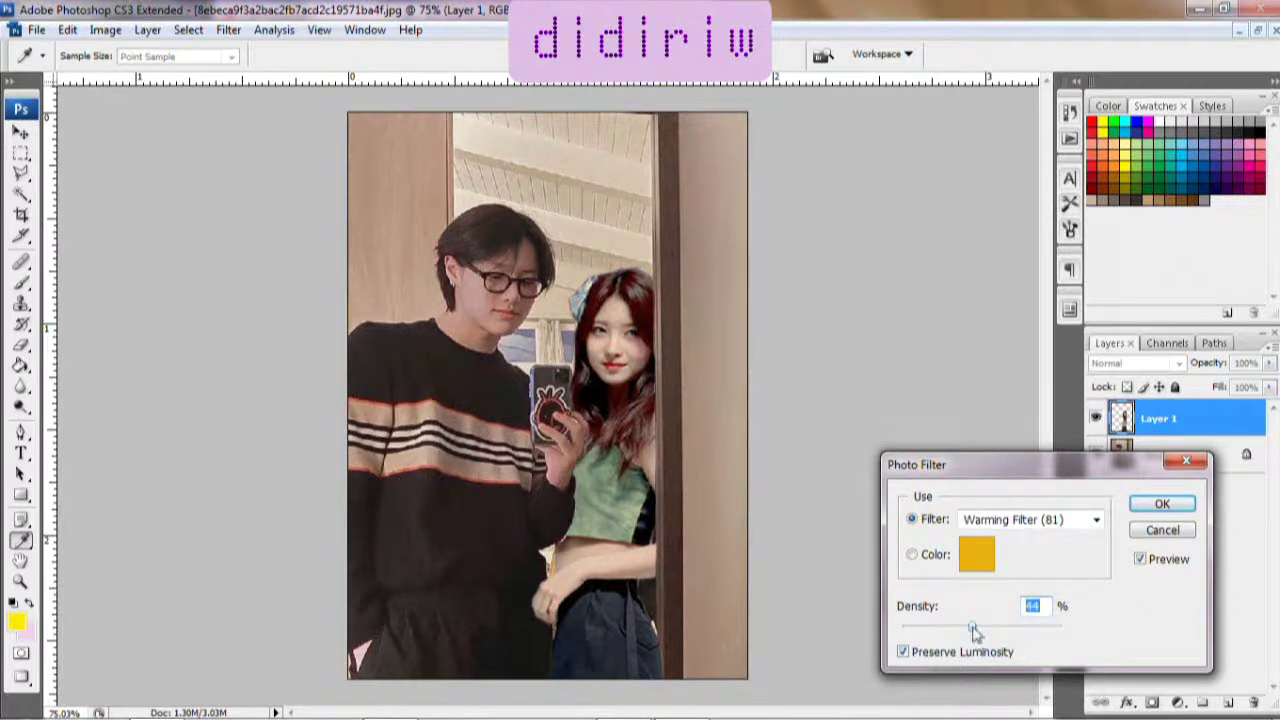
left_click(1185, 504)
Step: Boost the background photo's saturation with a hue shift of -2 via Hue/Saturation
key("c")
left_click(1170, 455)
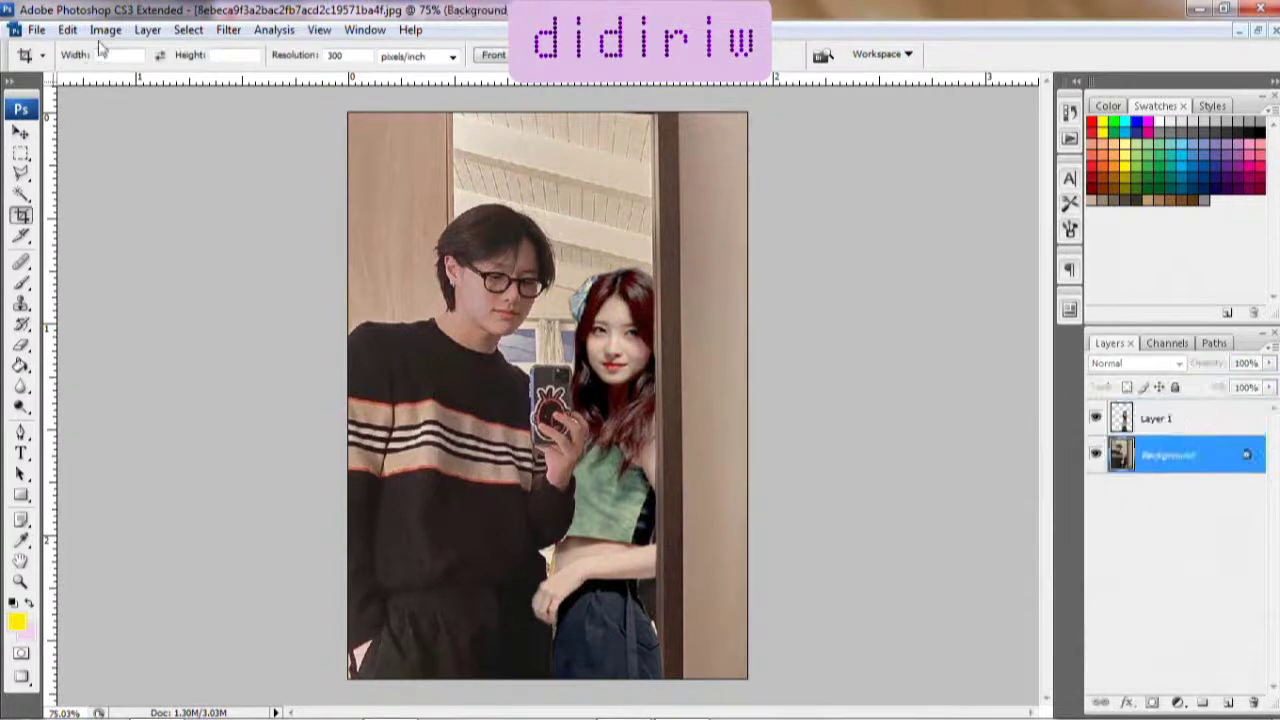
left_click(105, 29)
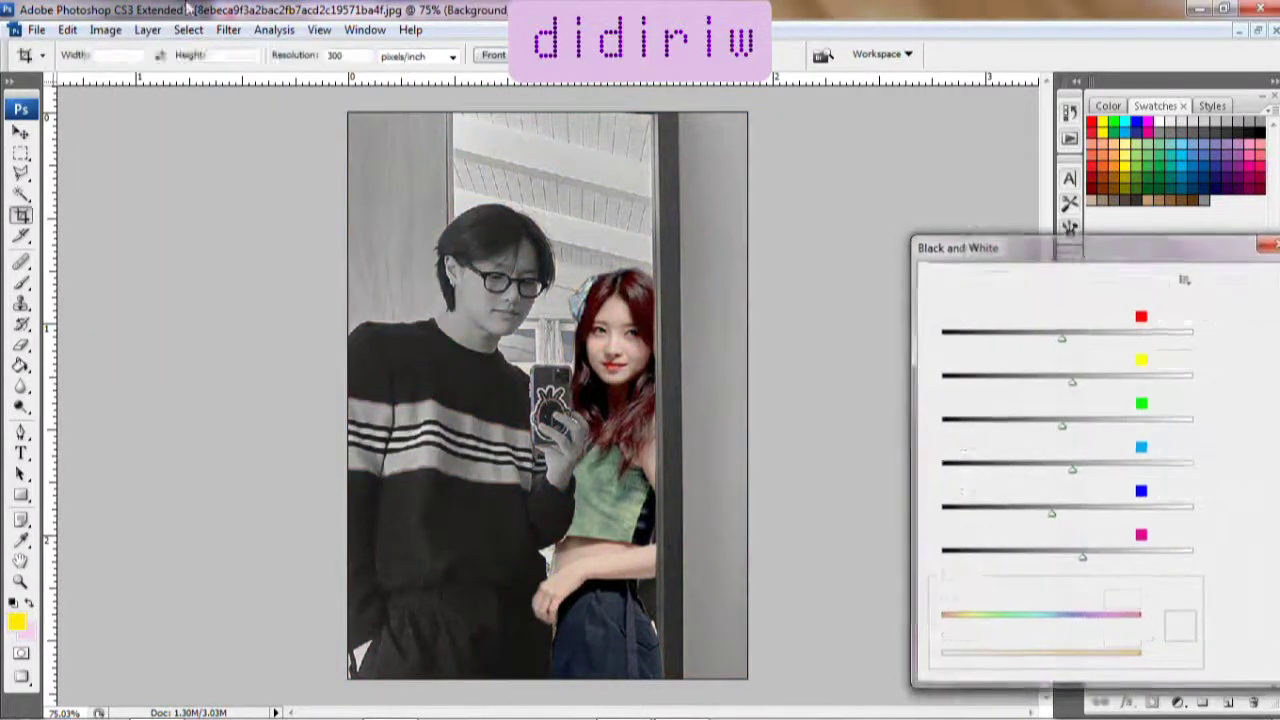
left_click(360, 226)
left_click_drag(966, 445, 975, 447)
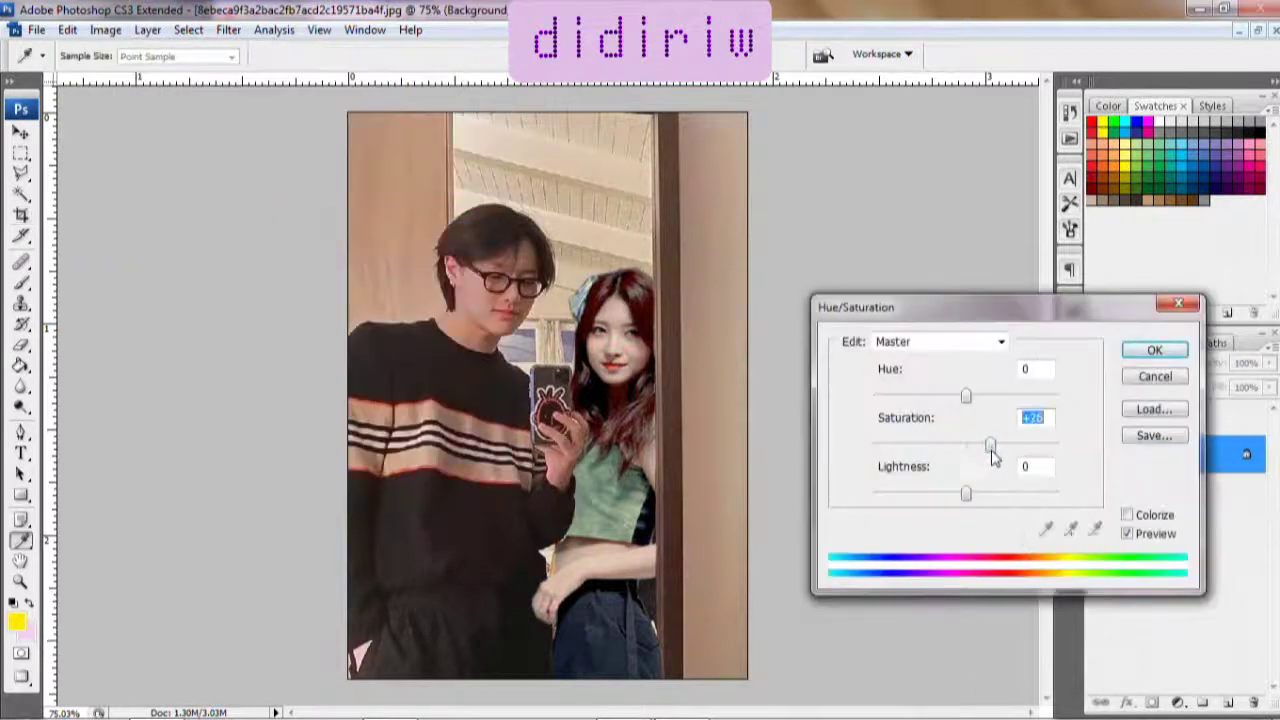
left_click_drag(963, 397, 961, 397)
mouse_move(966, 493)
left_mouse_down()
mouse_move(980, 491)
mouse_move(964, 497)
left_mouse_up()
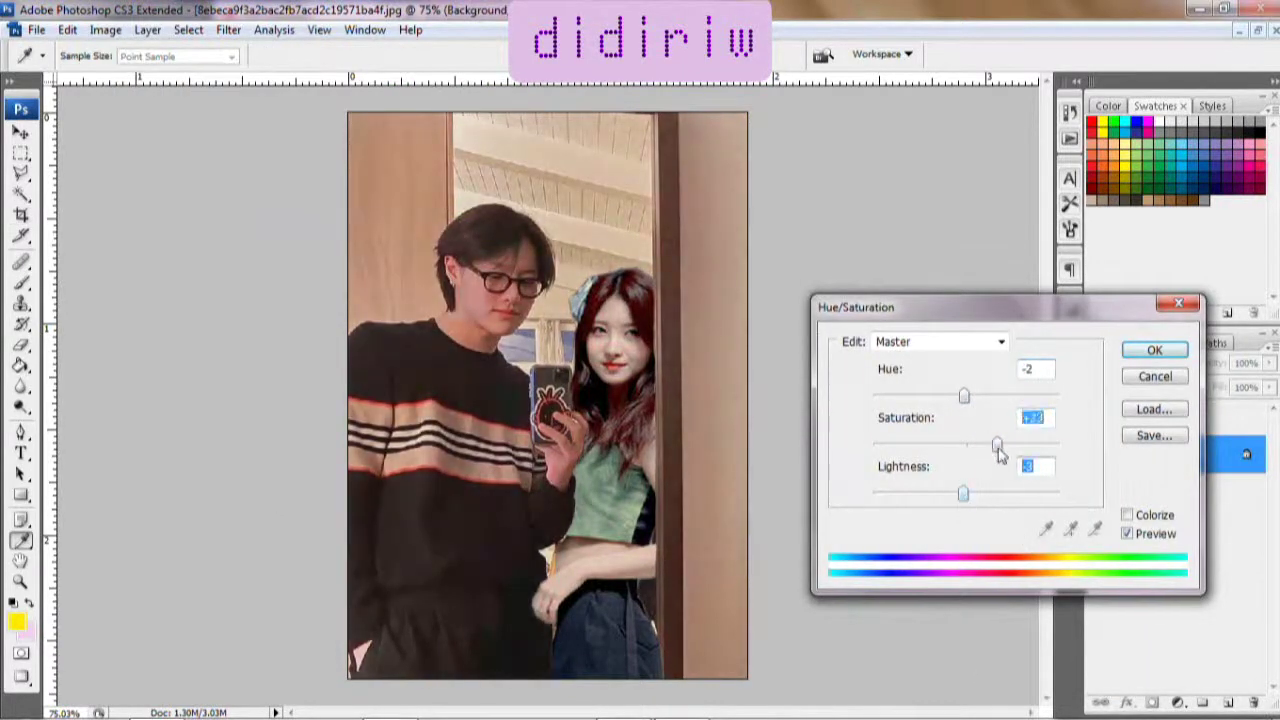
left_click(1154, 350)
Step: Bring up the Photo Filter on the woman's layer with Warming Filter (85)
key("c")
left_click(105, 29)
left_click(451, 346)
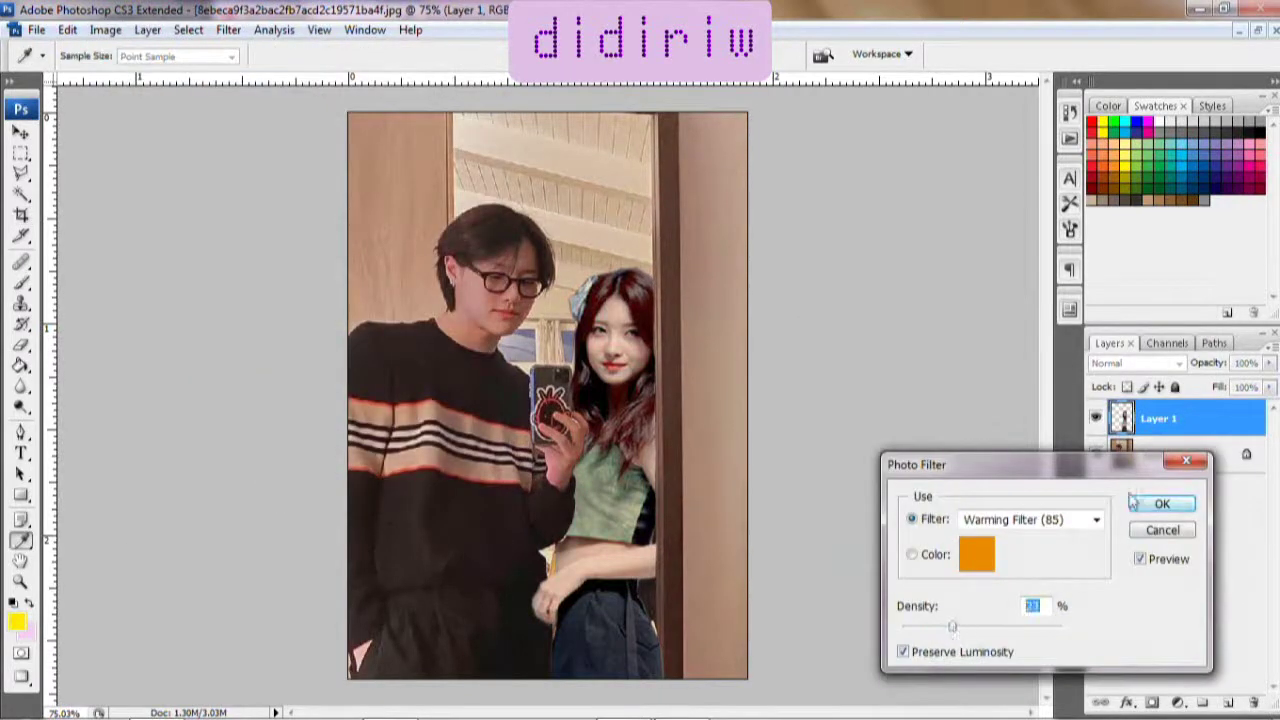
Step: Apply the warming filter, then set the woman's brightness to -42 and contrast to +23
left_click(1135, 503)
left_click(105, 29)
left_click(330, 183)
left_click_drag(1057, 484, 1052, 490)
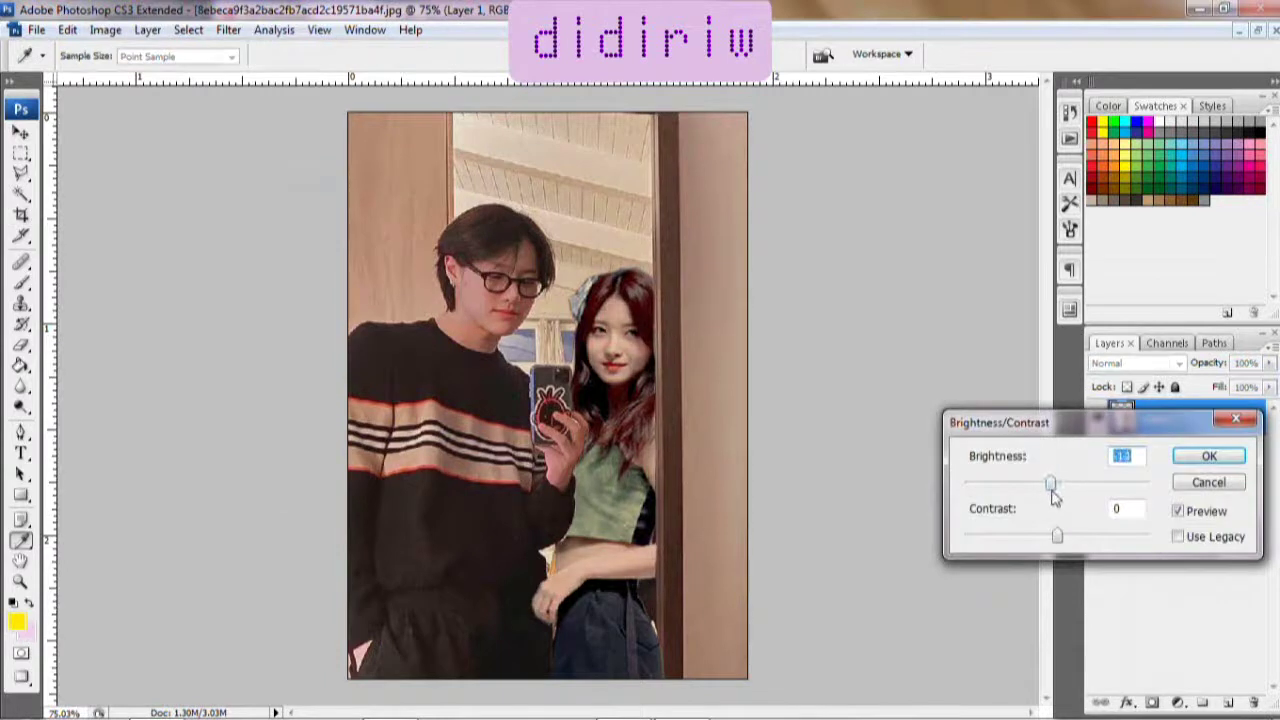
left_click_drag(1047, 541, 1118, 540)
left_click_drag(1050, 484, 1044, 486)
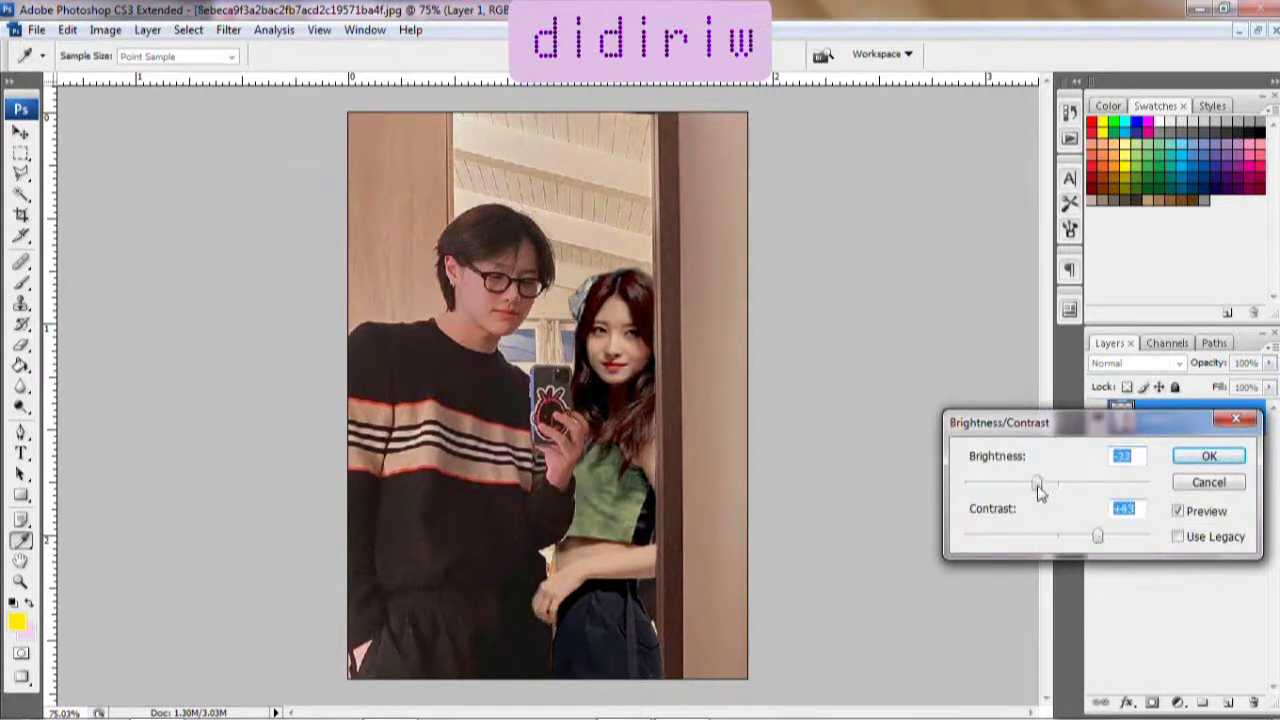
mouse_move(1117, 545)
left_mouse_down()
mouse_move(1030, 540)
mouse_move(1101, 560)
left_mouse_up()
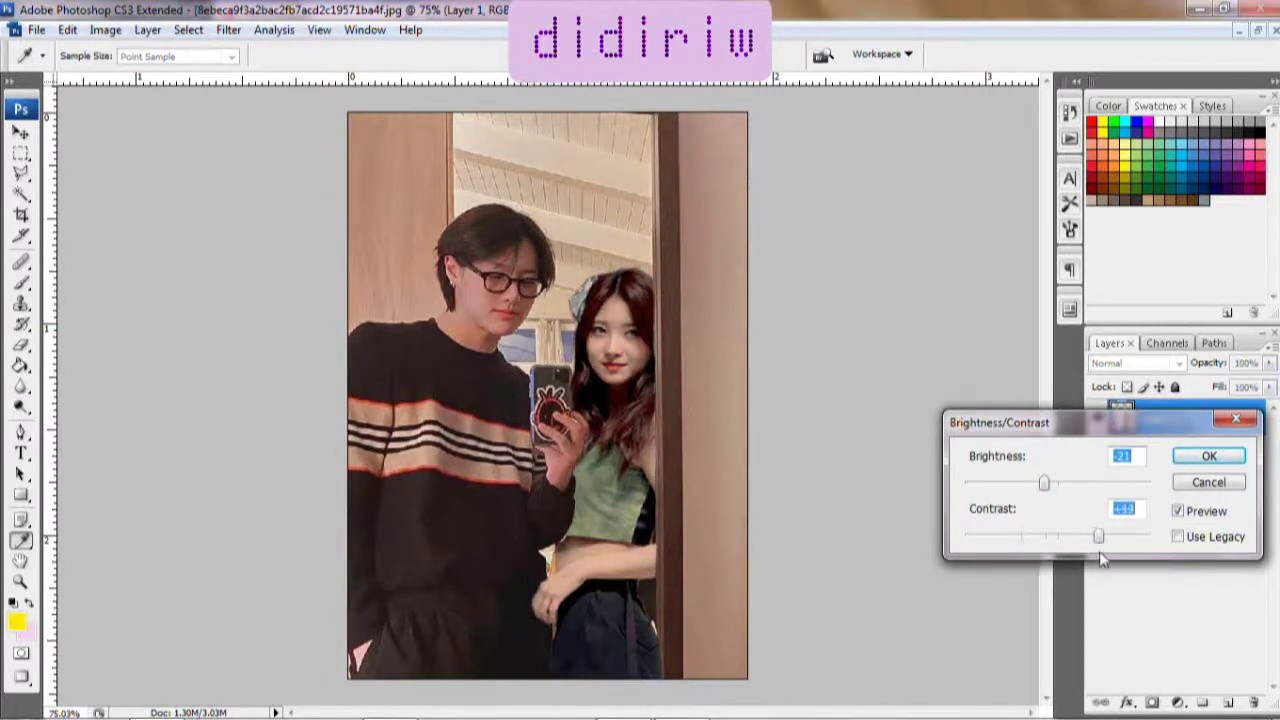
left_click_drag(1044, 486, 1034, 488)
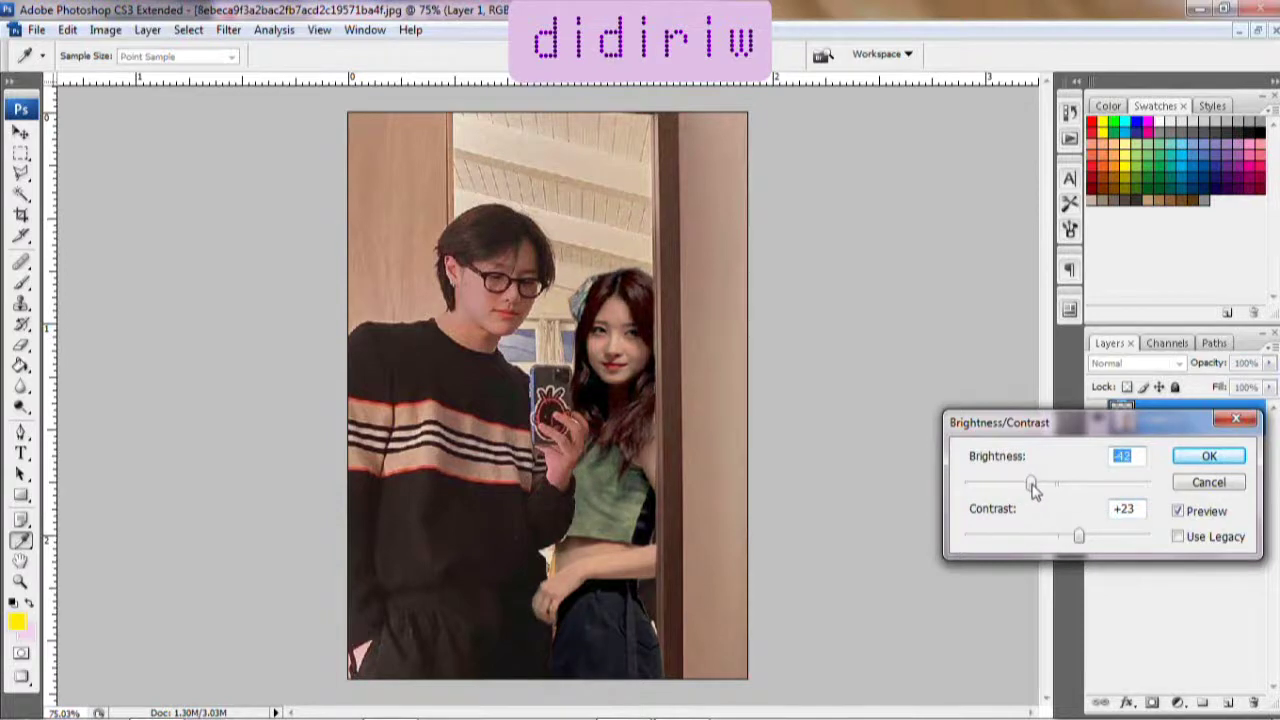
left_click(1209, 457)
Step: Raise the woman's saturation to +17 and shift her hue to -10
left_click(105, 30)
left_click(343, 229)
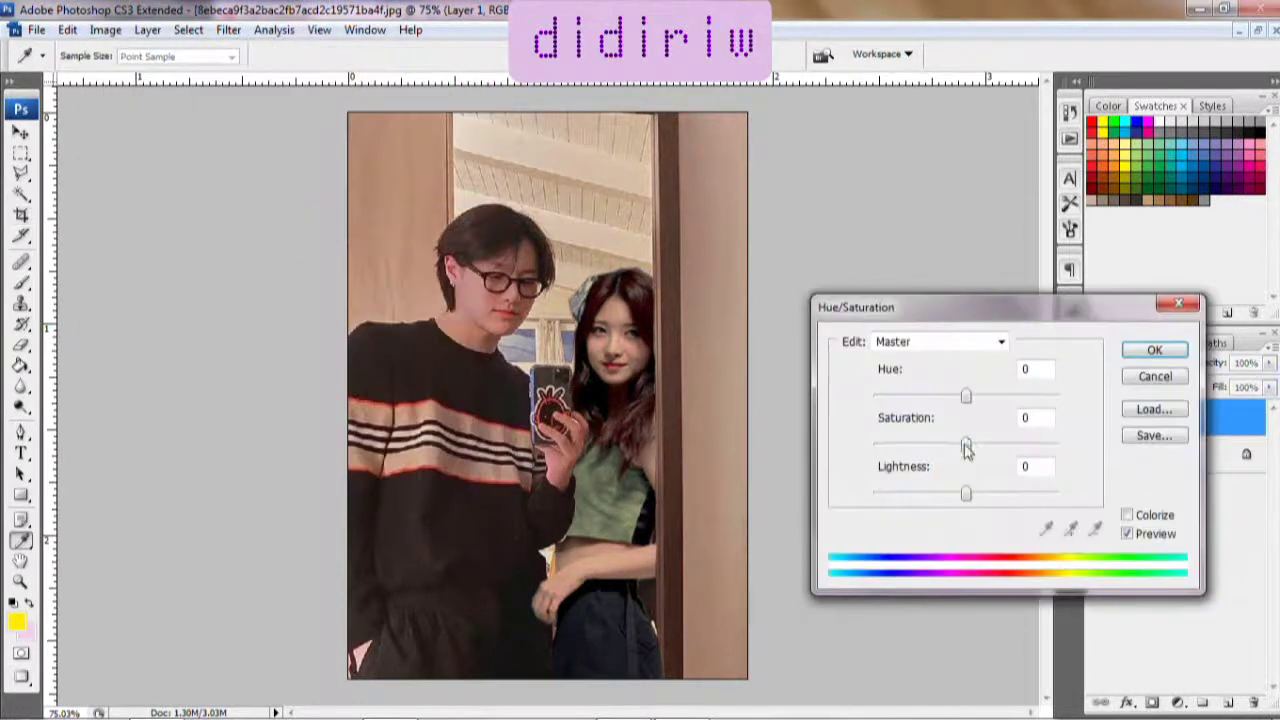
left_click_drag(966, 445, 968, 494)
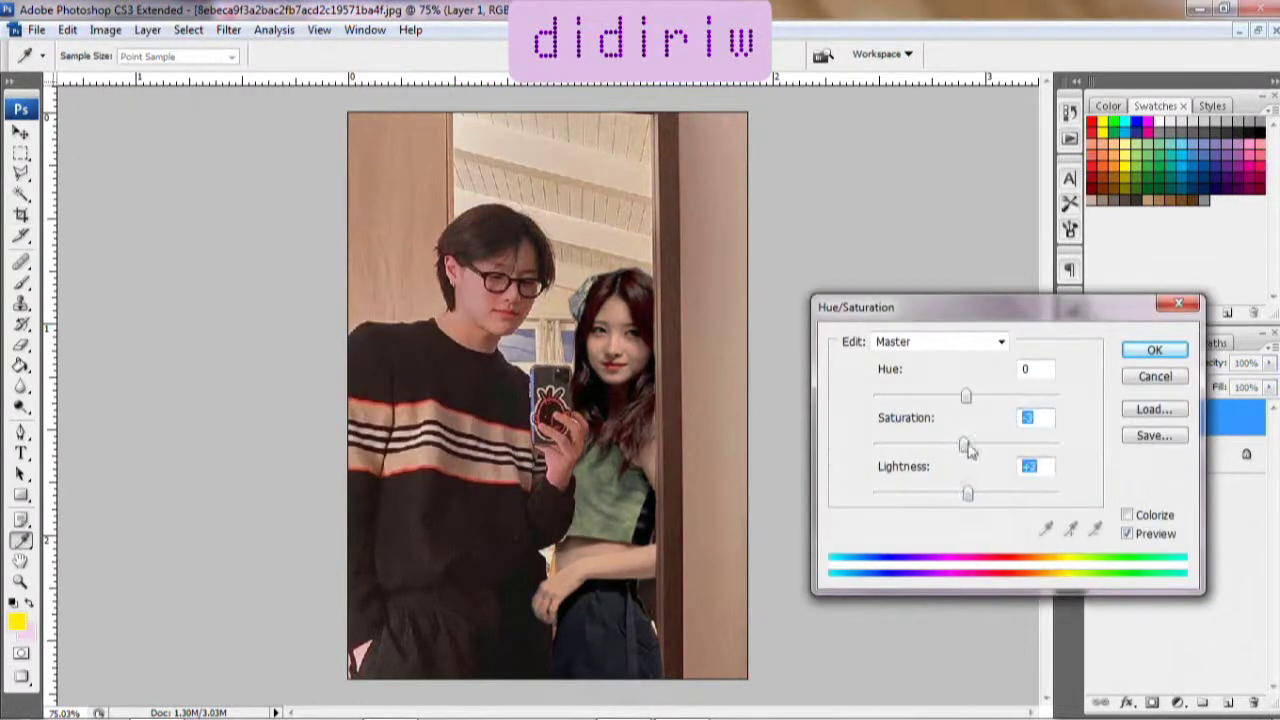
left_click(966, 394)
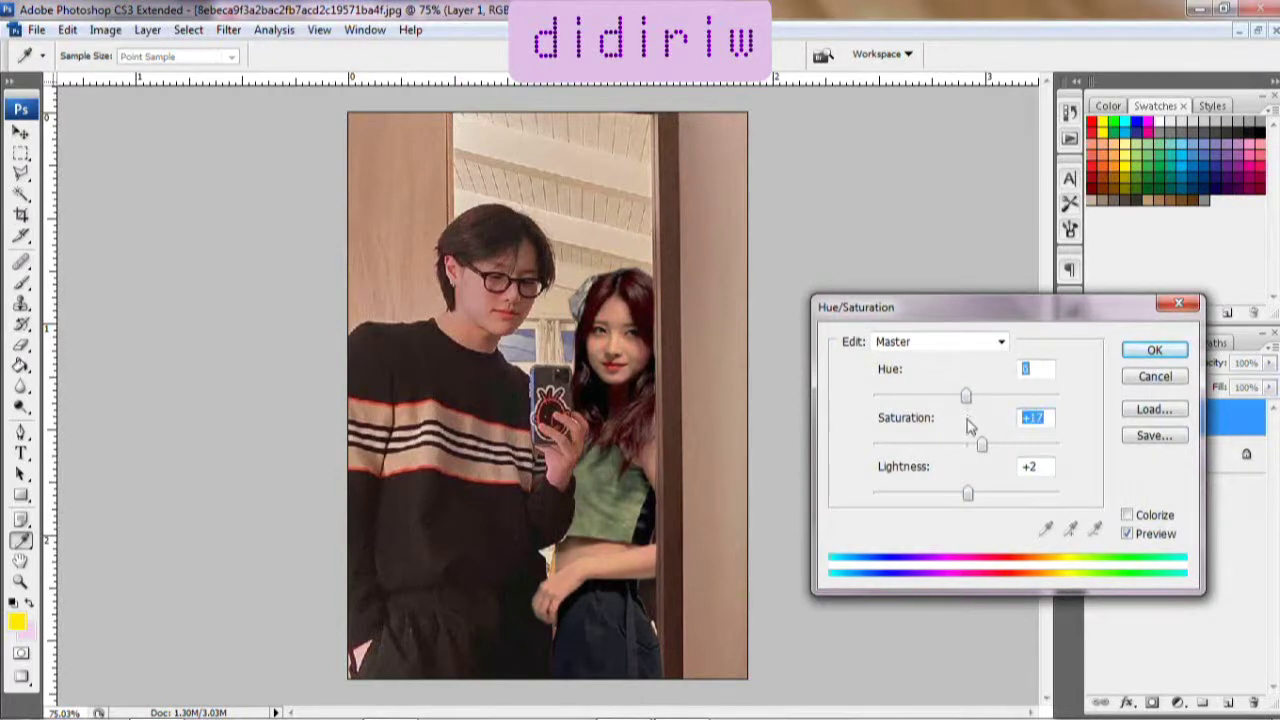
left_click_drag(966, 421, 957, 425)
left_click(1154, 350)
Step: Reduce the Shadows/Highlights shadows amount to 10% and apply a Hue/Saturation pass
left_click(105, 29)
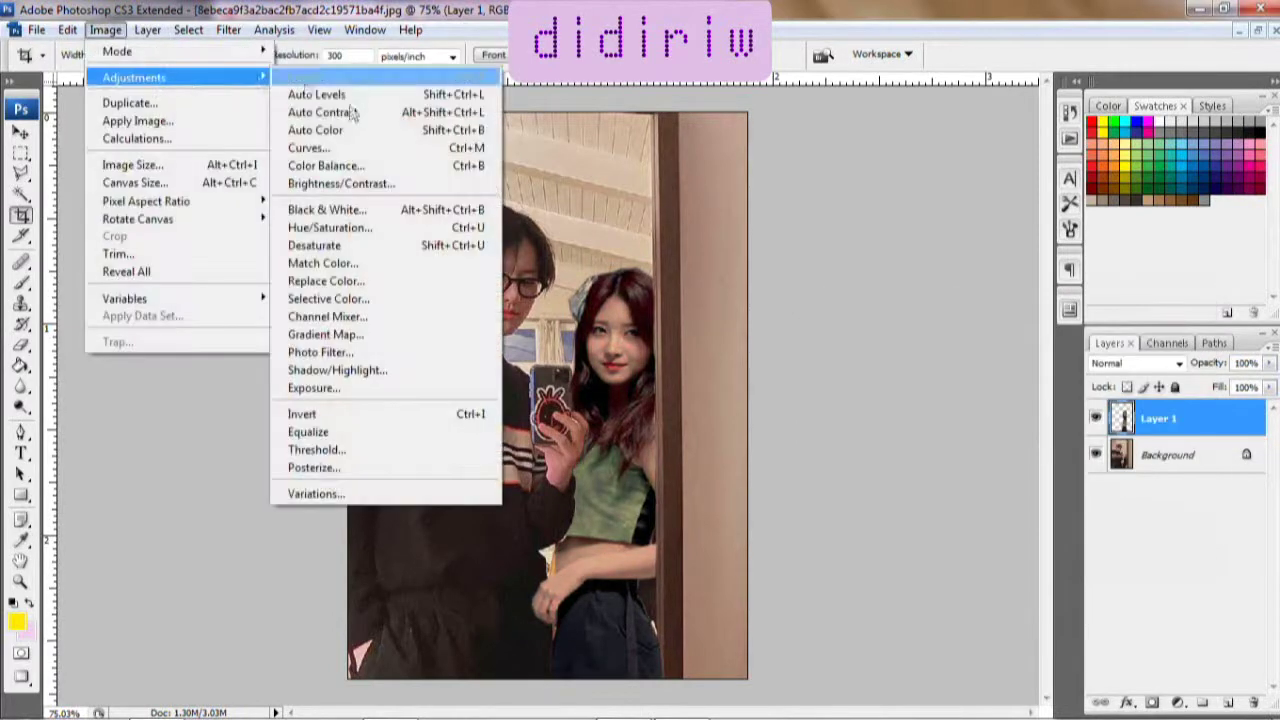
left_click(329, 368)
left_click_drag(875, 358, 790, 359)
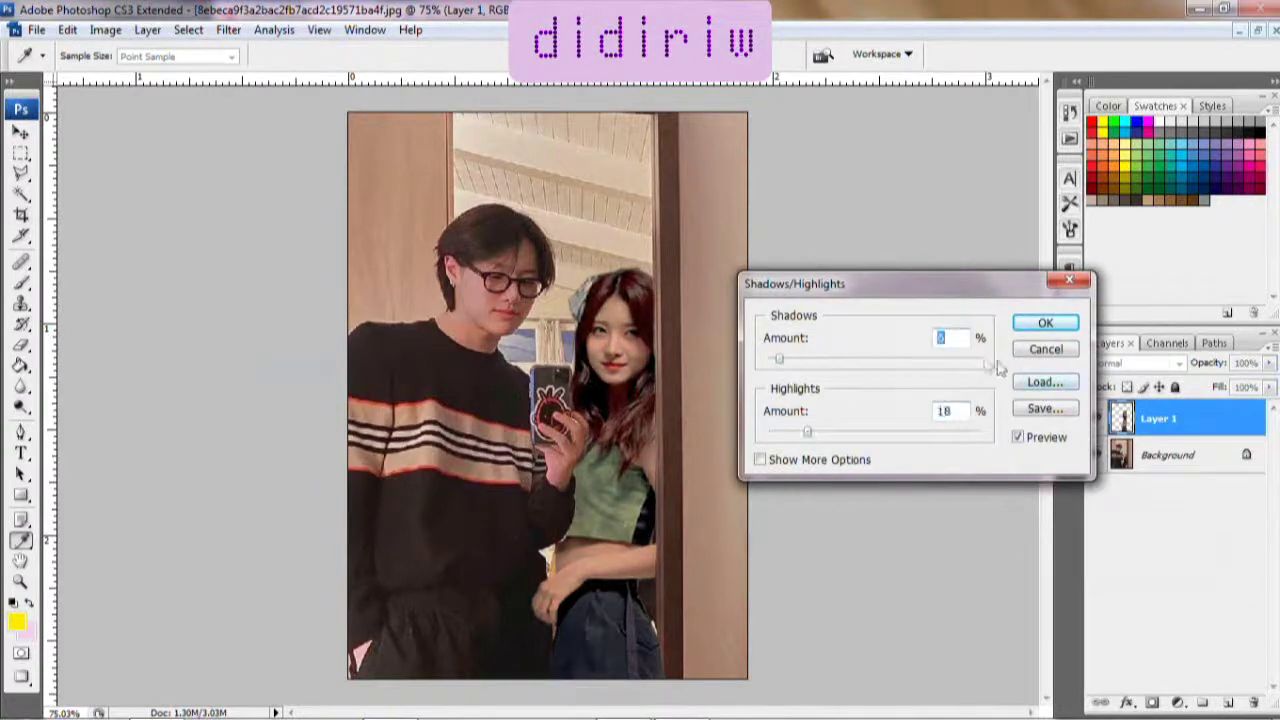
left_click(1045, 322)
key("c")
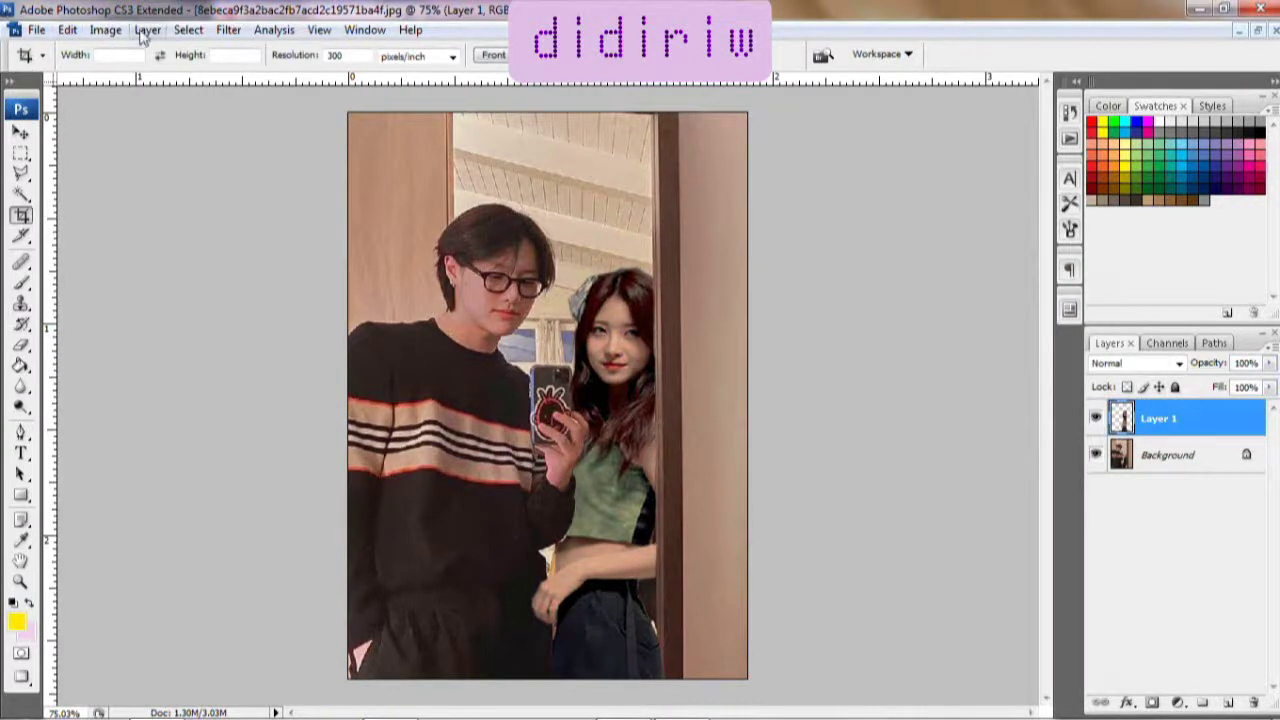
left_click(105, 29)
mouse_move(134, 77)
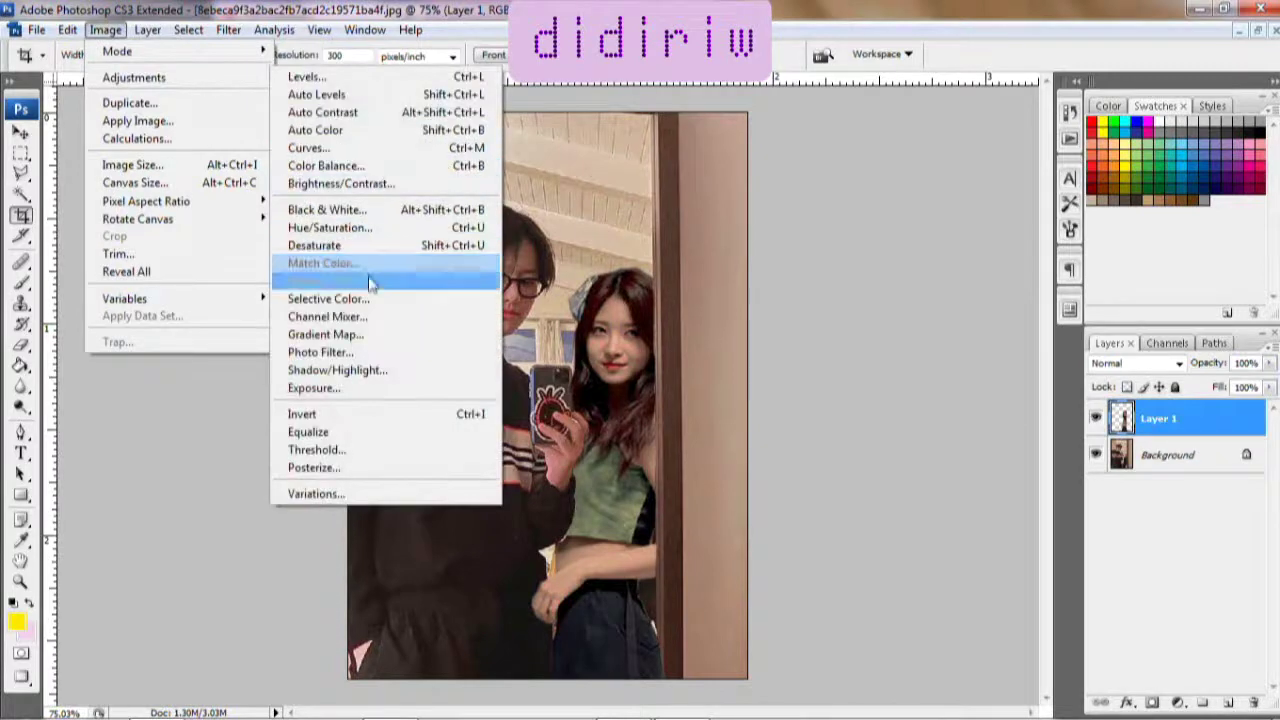
left_click(330, 227)
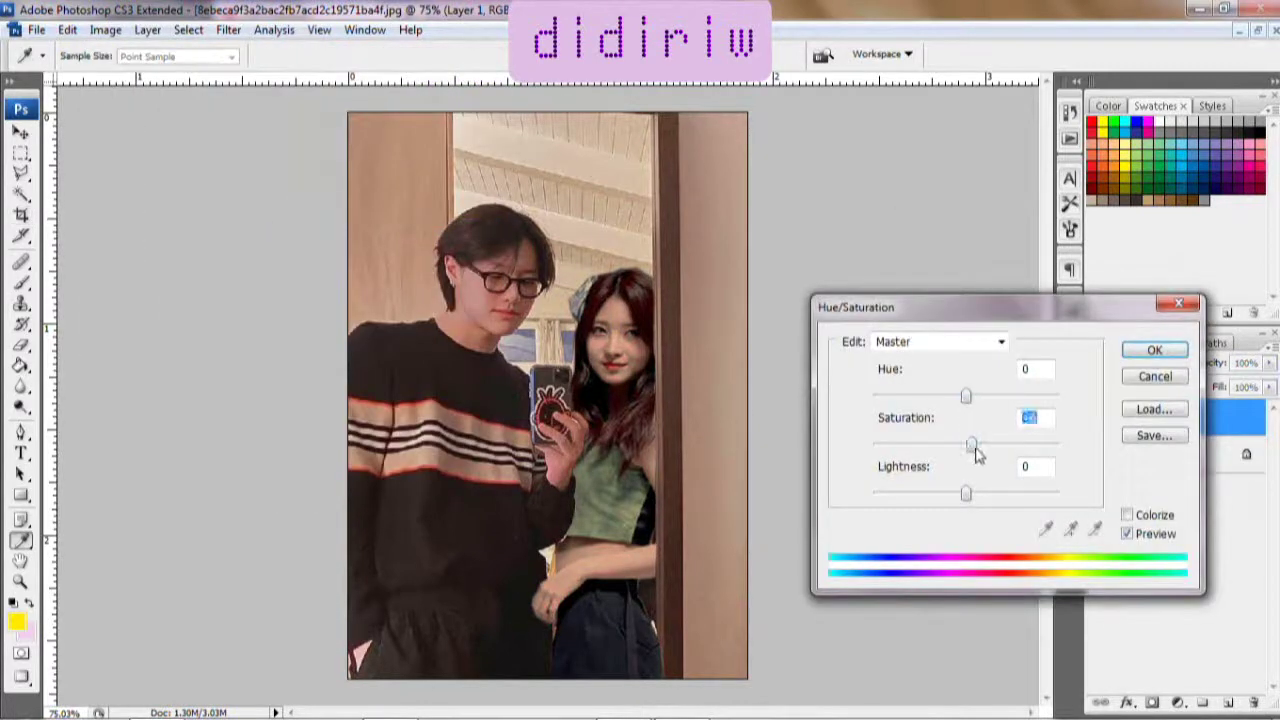
left_click(1154, 349)
Step: Brighten the background photo slightly with Brightness/Contrast
left_click(1180, 451)
left_click(105, 29)
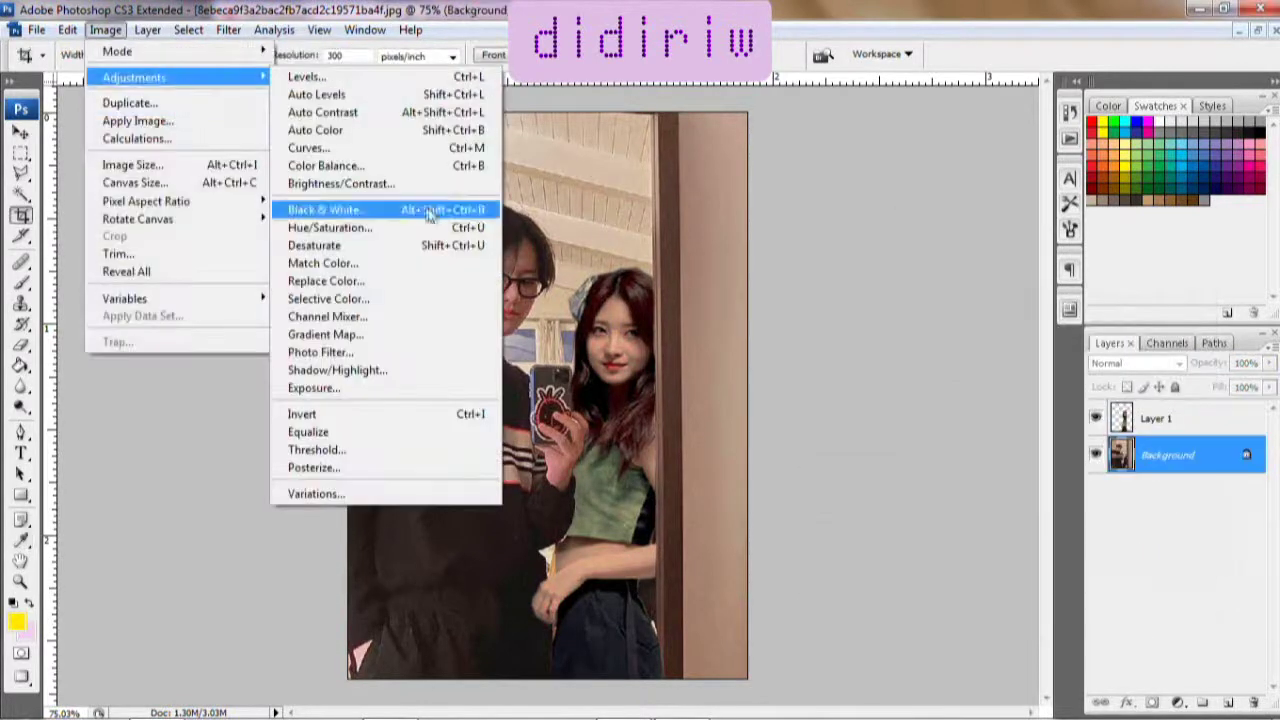
left_click(360, 194)
left_click_drag(1059, 490, 1063, 510)
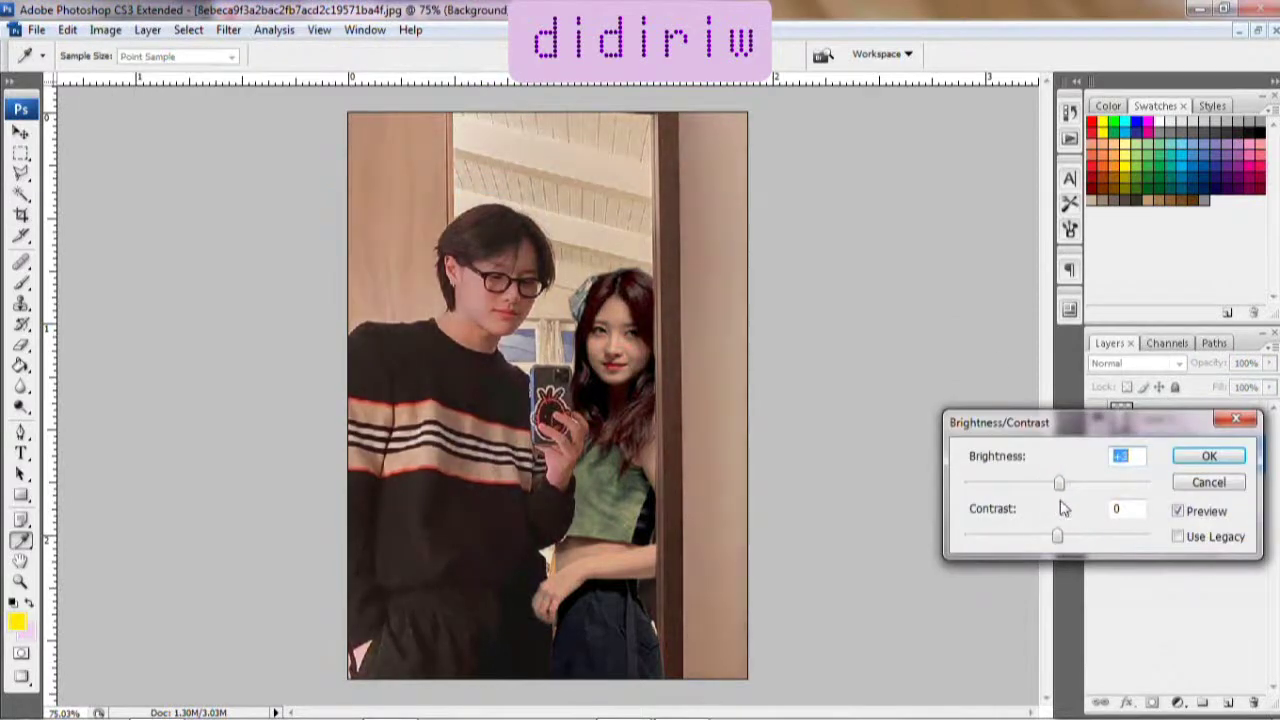
key("Return")
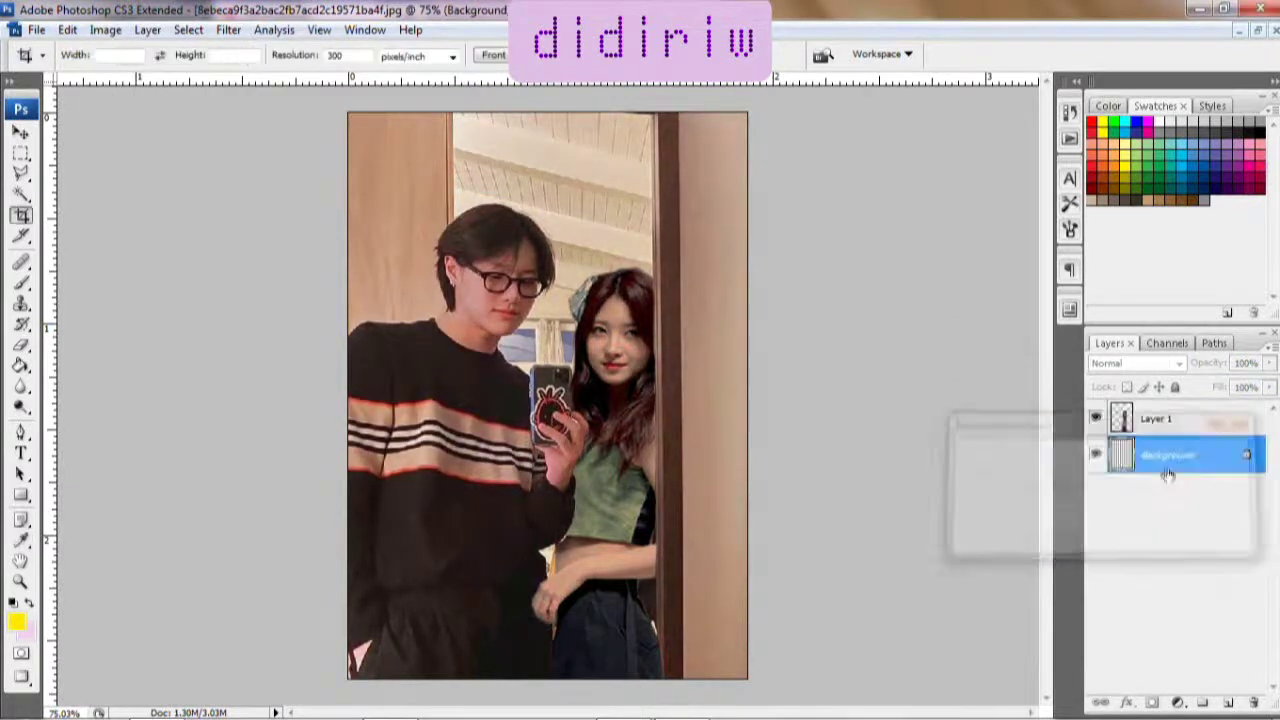
Step: Set the woman's layer to hue -2 and saturation +17
left_click(105, 29)
left_click(440, 227)
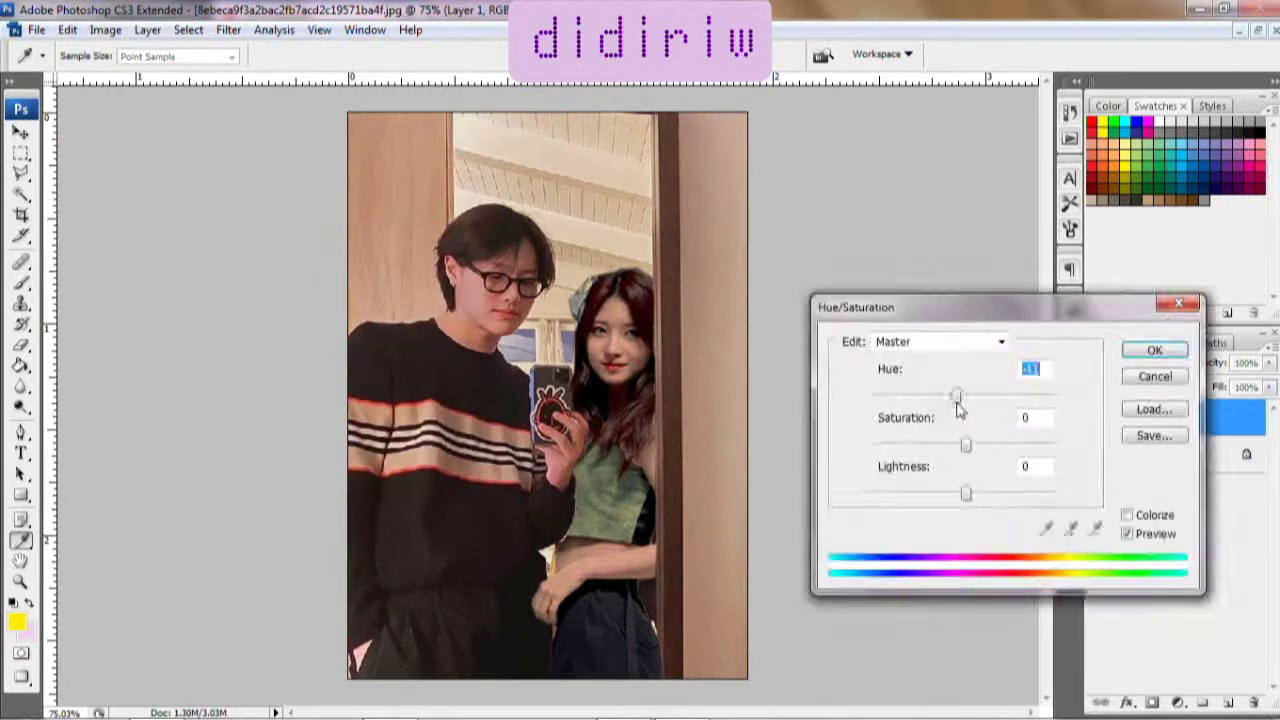
left_click_drag(954, 396, 968, 414)
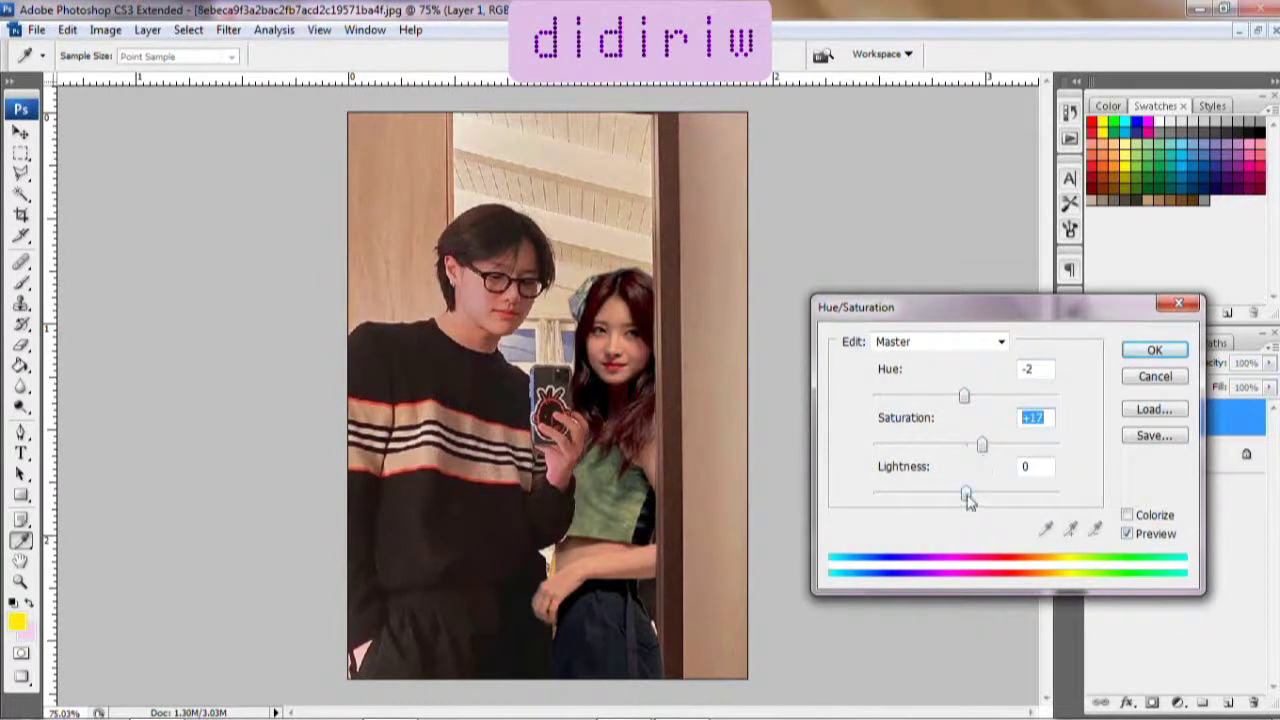
left_click(1154, 350)
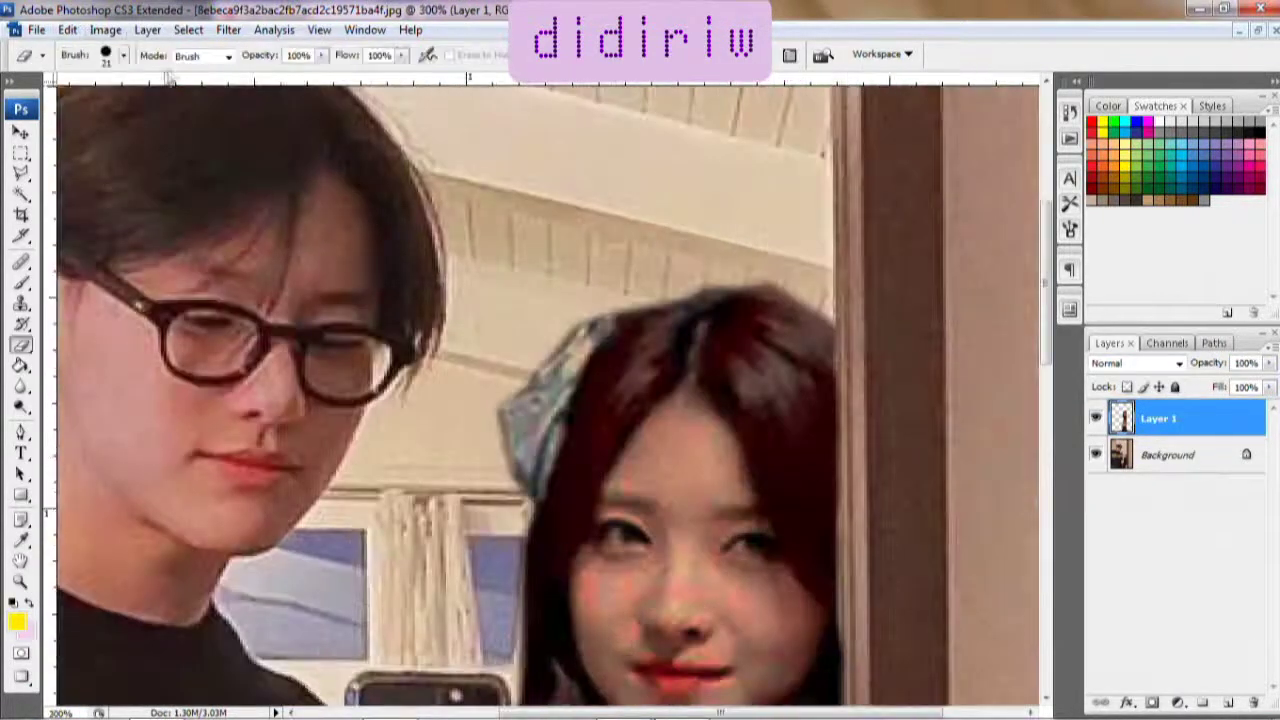
Step: Soft-erase the leftover hair edge against the wall, then create a new empty layer
left_click(118, 56)
key("Return")
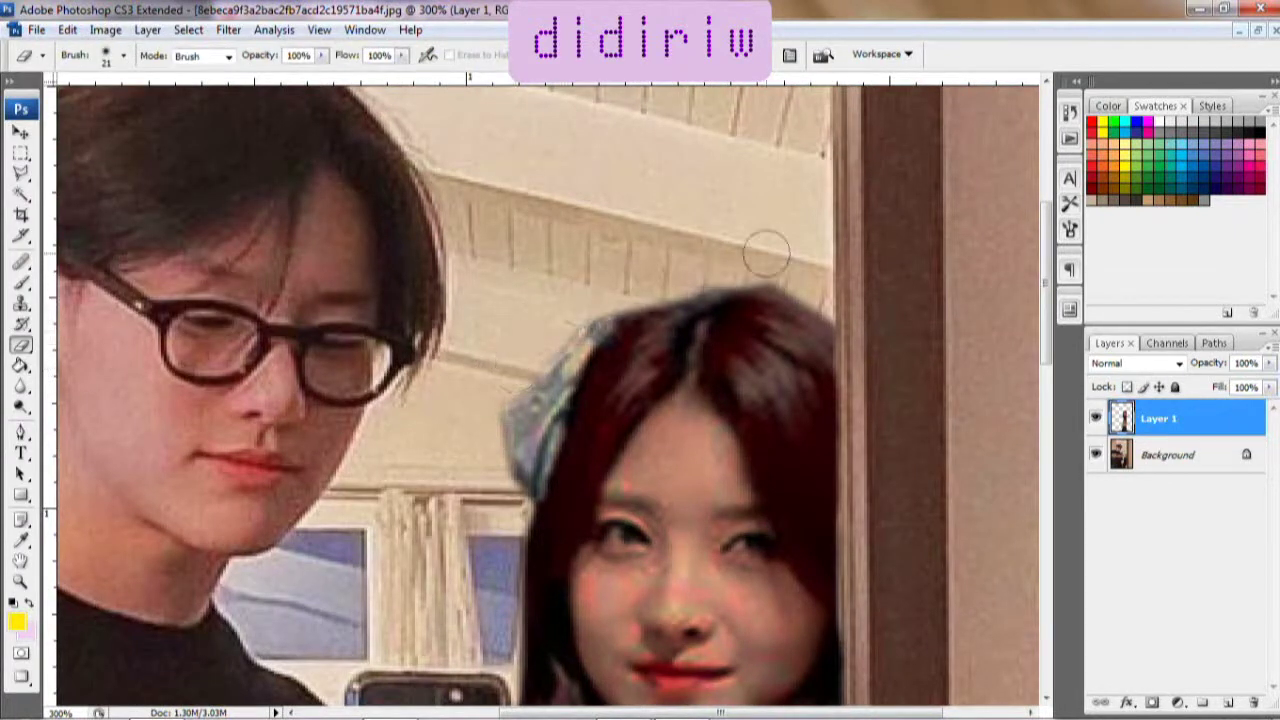
scroll(730, 272, "down", 5)
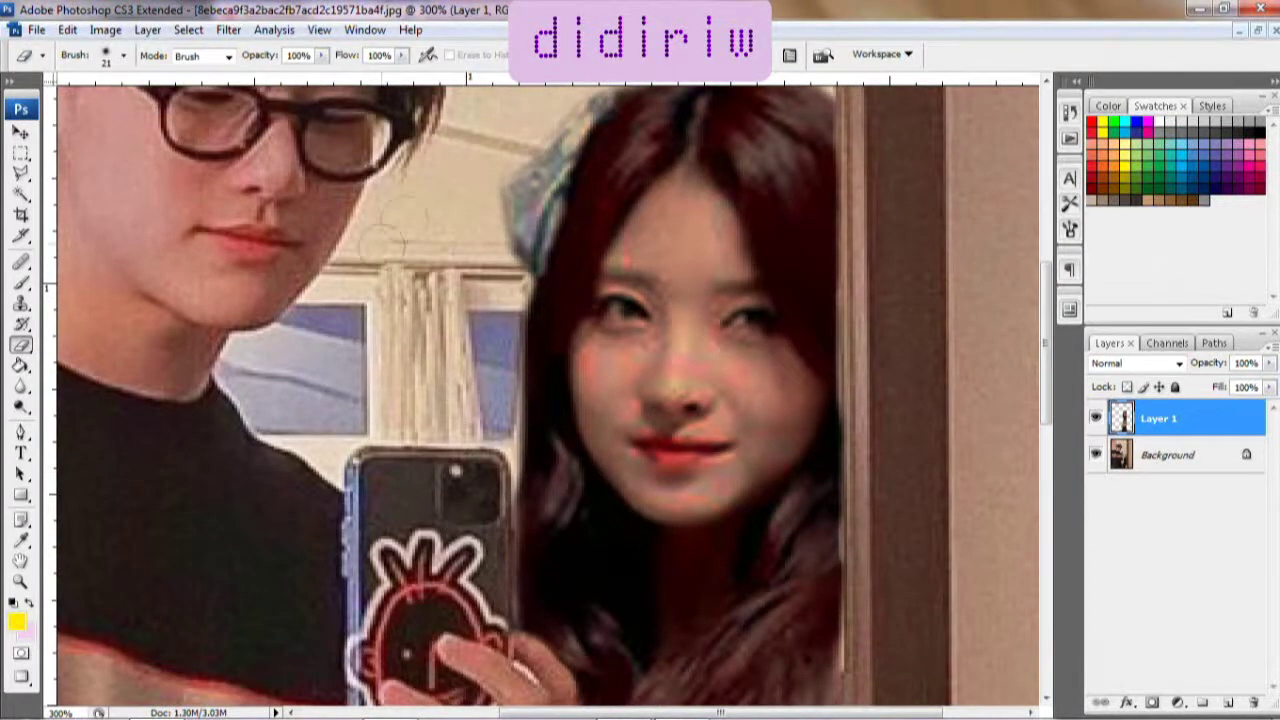
left_click_drag(490, 247, 448, 213)
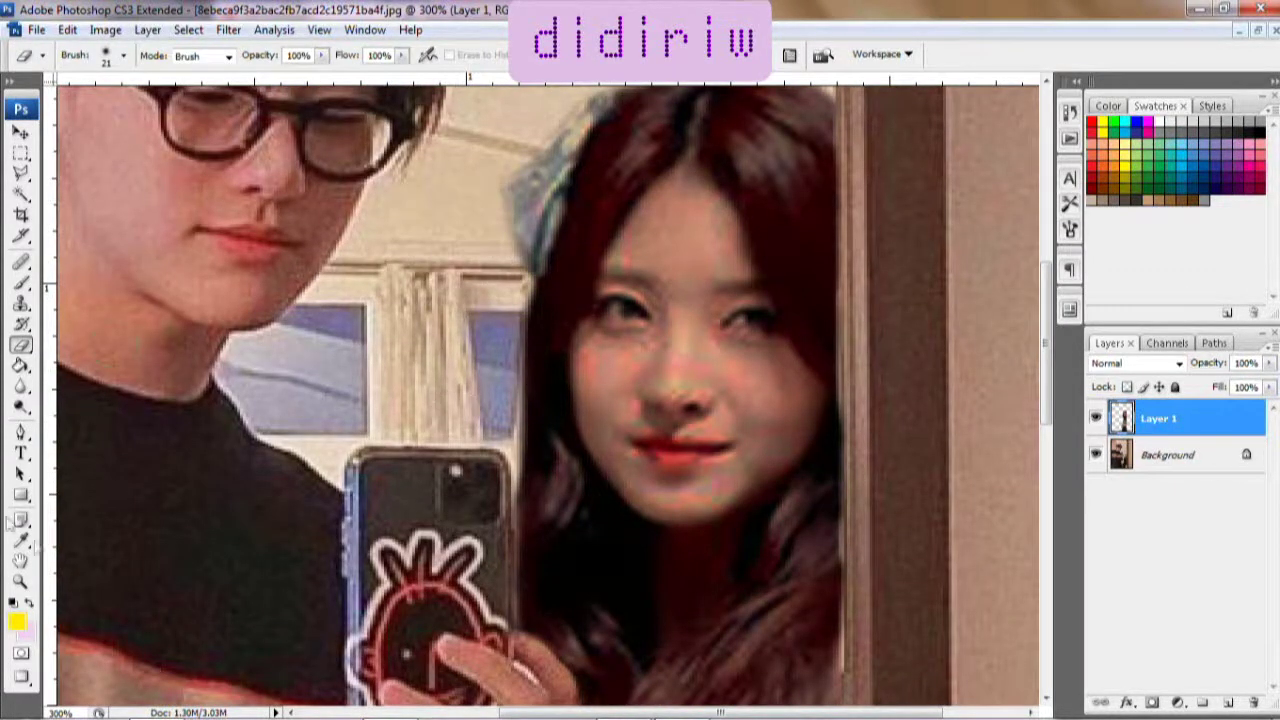
key("z")
left_click(456, 58)
key("ctrl+shift+n")
Step: Place Layer 2 beneath the woman and paint a soft dark shadow along her hair
key("Return")
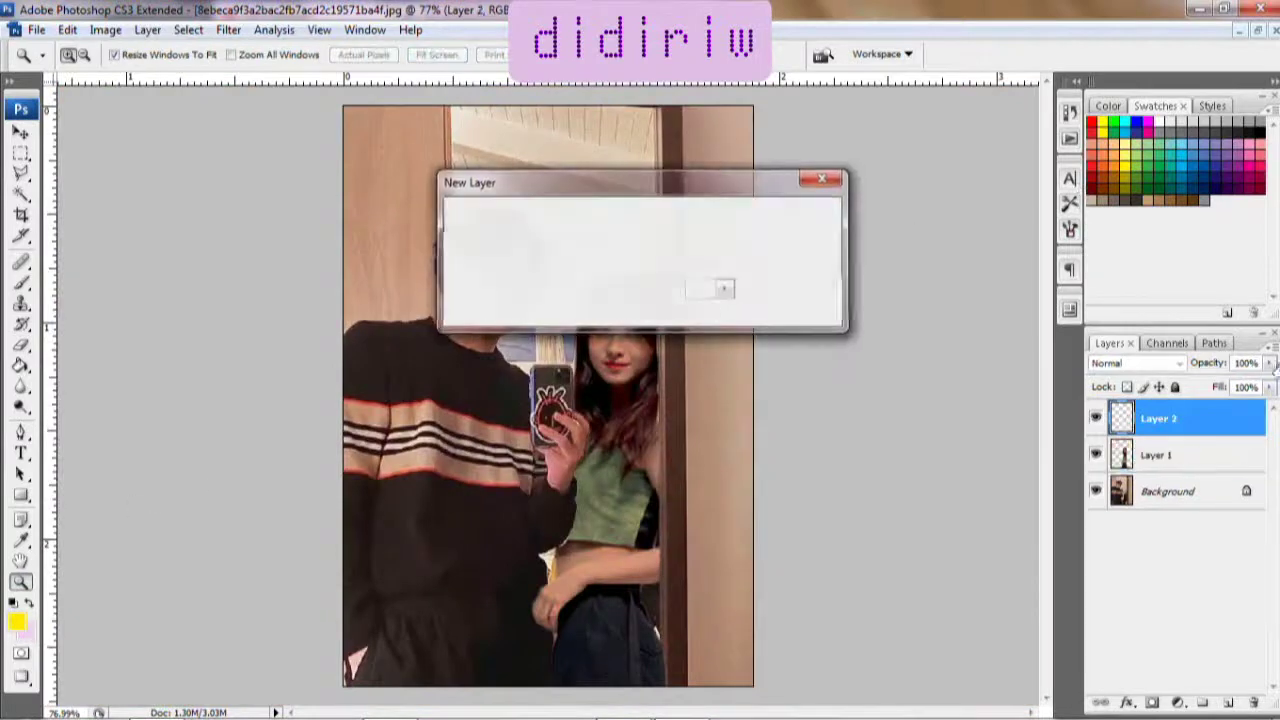
key("ctrl+[")
key("b")
left_click(16, 621)
left_click(740, 100)
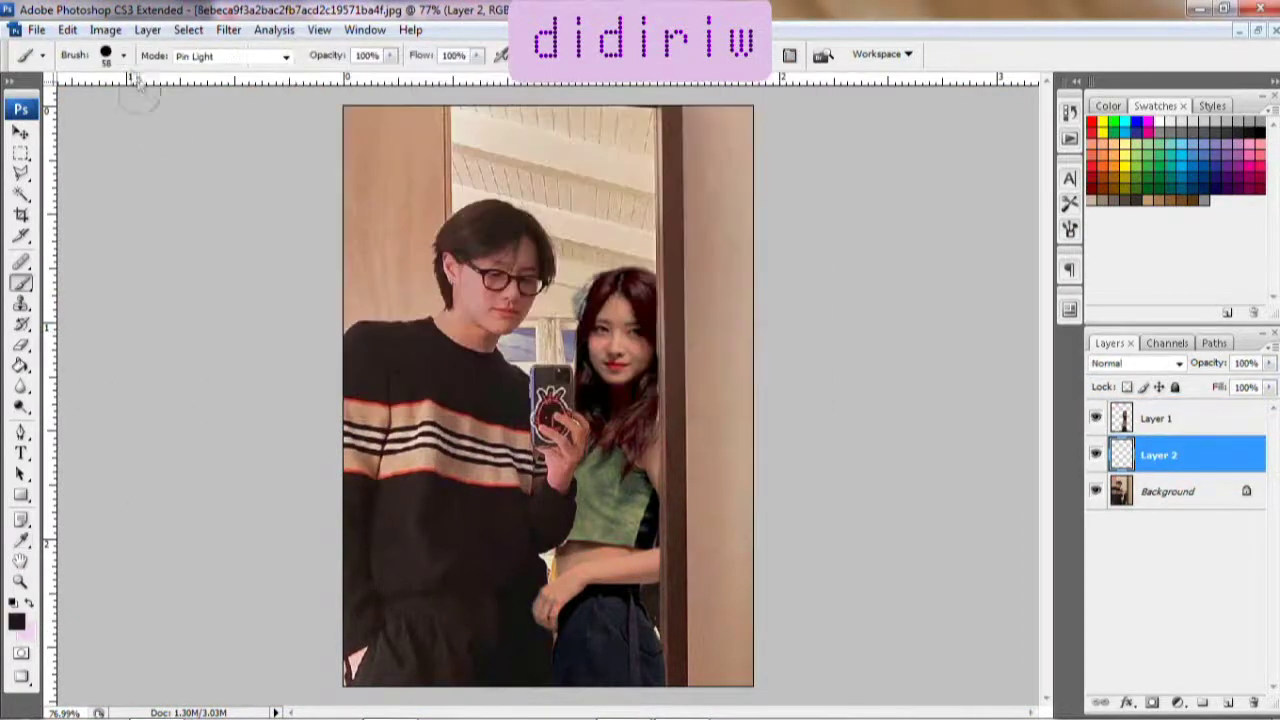
left_click(123, 56)
left_click_drag(150, 160, 100, 160)
key("Return")
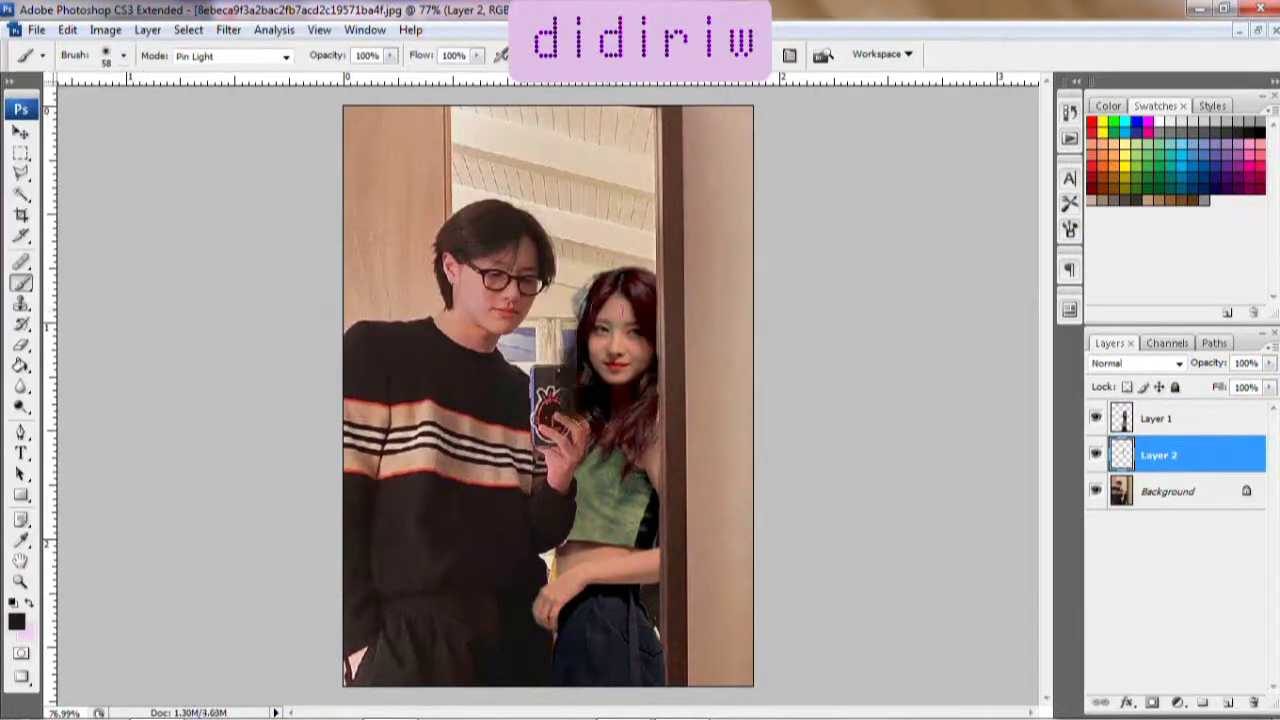
left_click_drag(635, 272, 555, 385)
Step: Set the shadow layer to 56% opacity and size the eraser to 44 px
left_click(1268, 363)
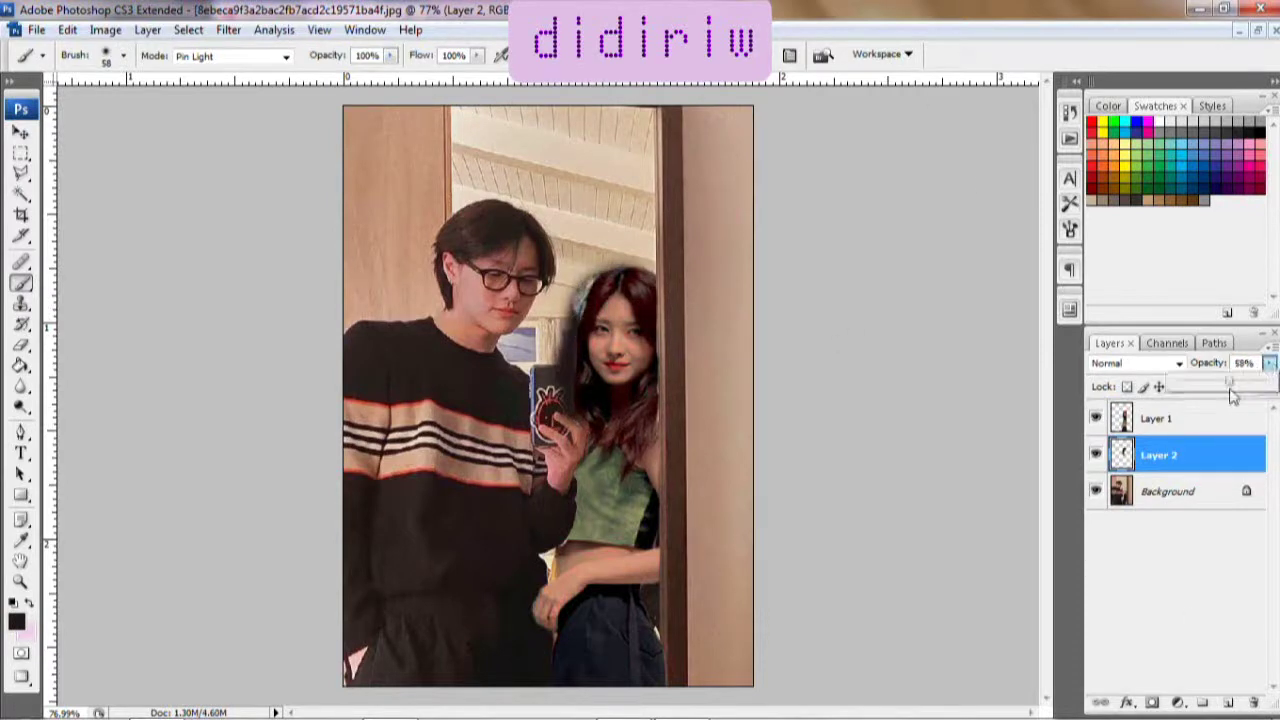
left_click_drag(1262, 380, 1234, 382)
key("e")
left_click(123, 56)
left_click_drag(118, 106, 130, 106)
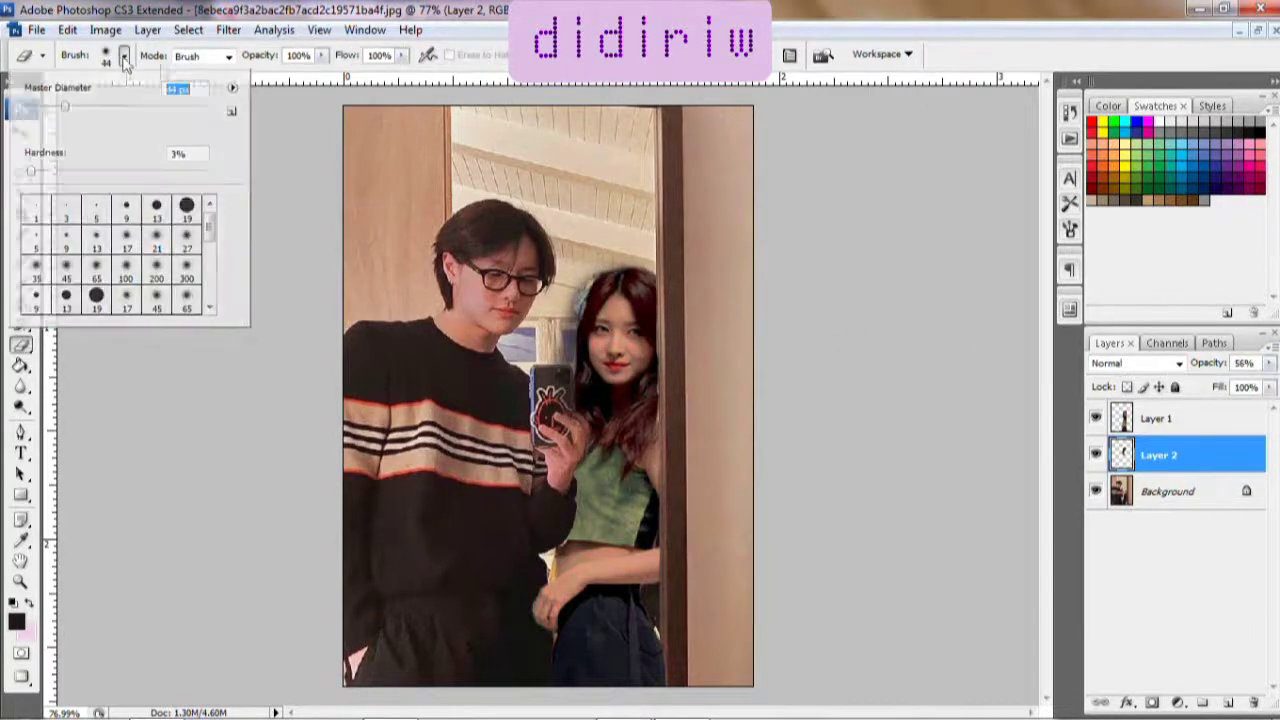
key("Return")
Step: Zoom into the woman's face, set a 28 px eraser, and reselect the shadow layer
key("alt+bracketright")
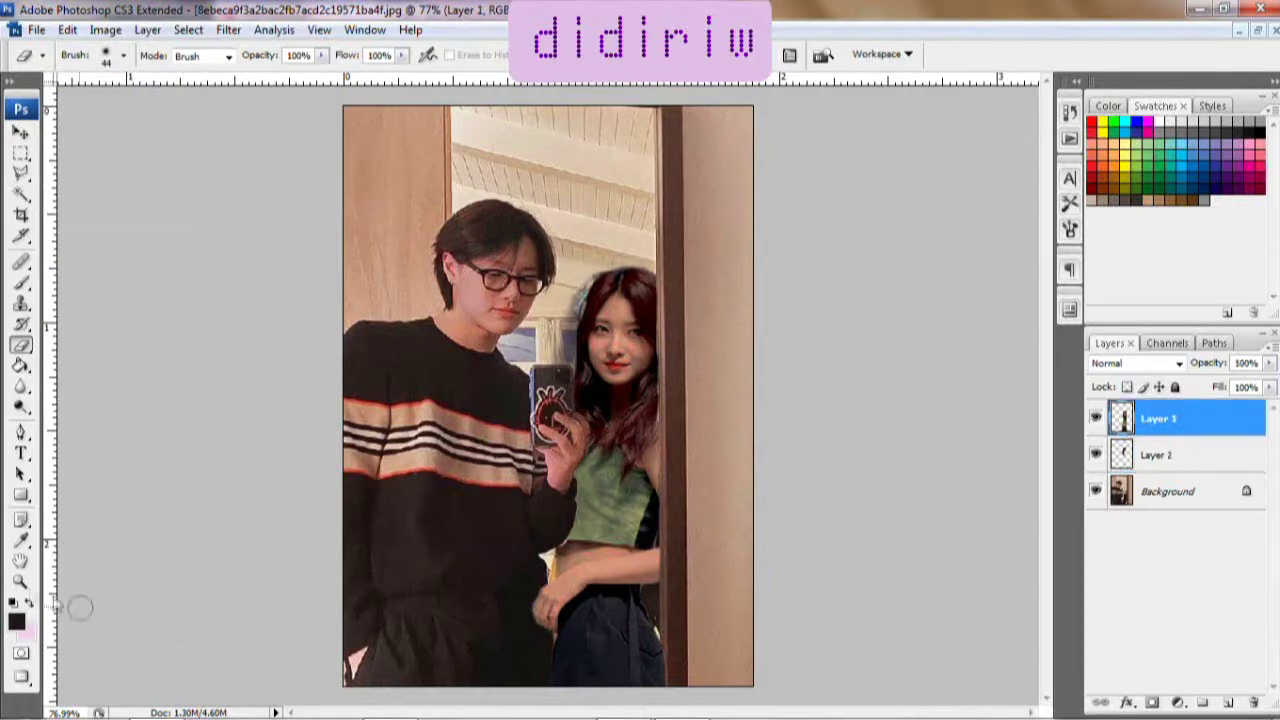
left_click(586, 343, "ctrl")
left_click(571, 449, "ctrl")
left_click(430, 300, "ctrl")
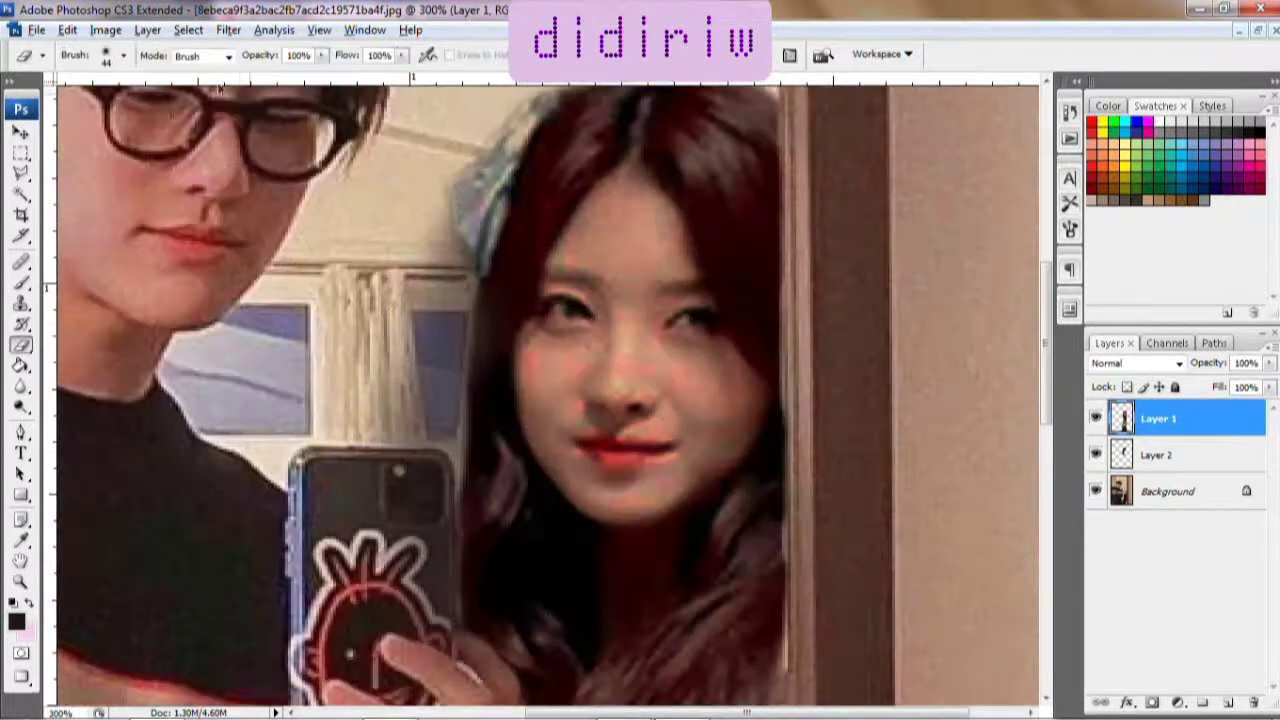
left_click(123, 56)
key("Return")
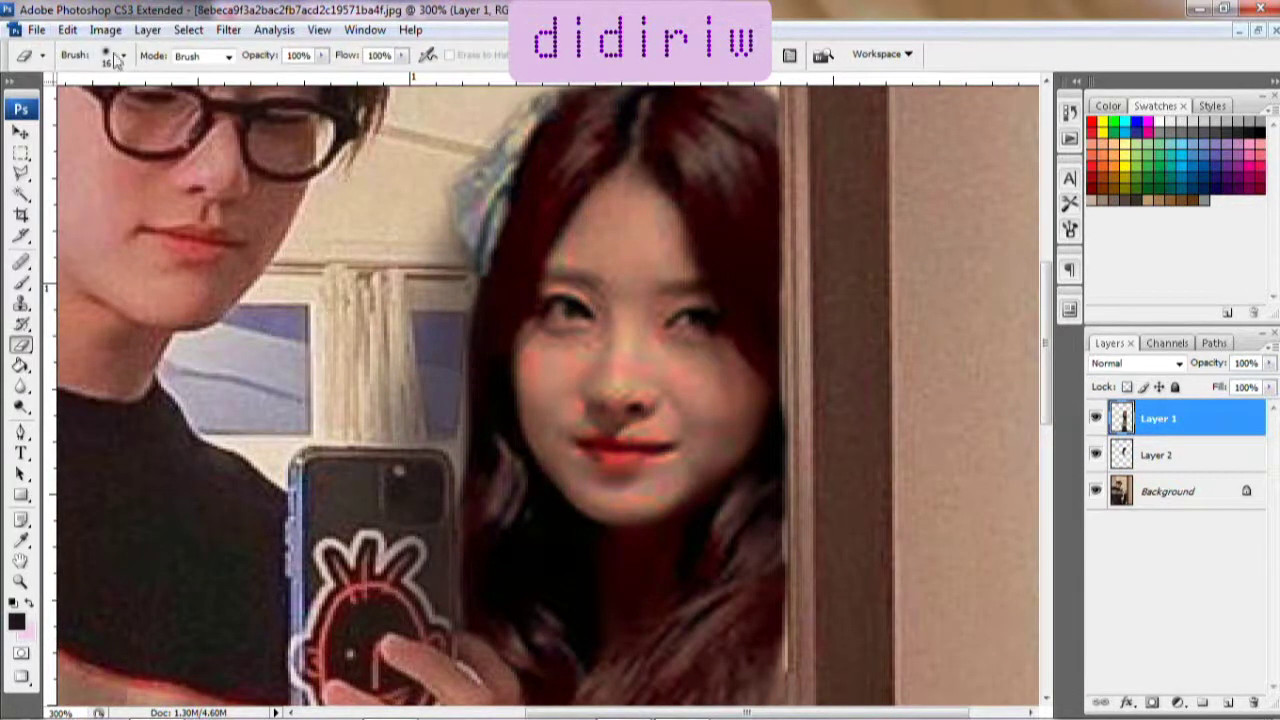
left_click(123, 56)
left_click_drag(39, 106, 47, 106)
key("Return")
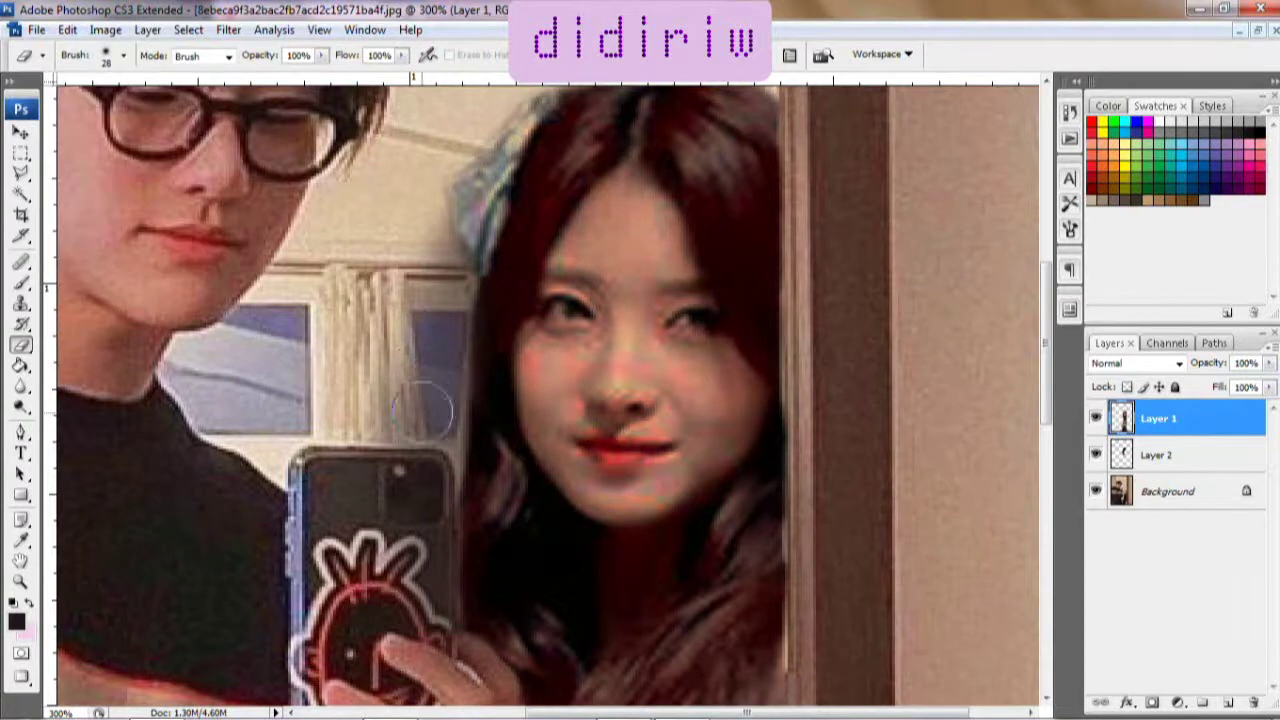
left_click(1158, 455)
left_click(123, 56)
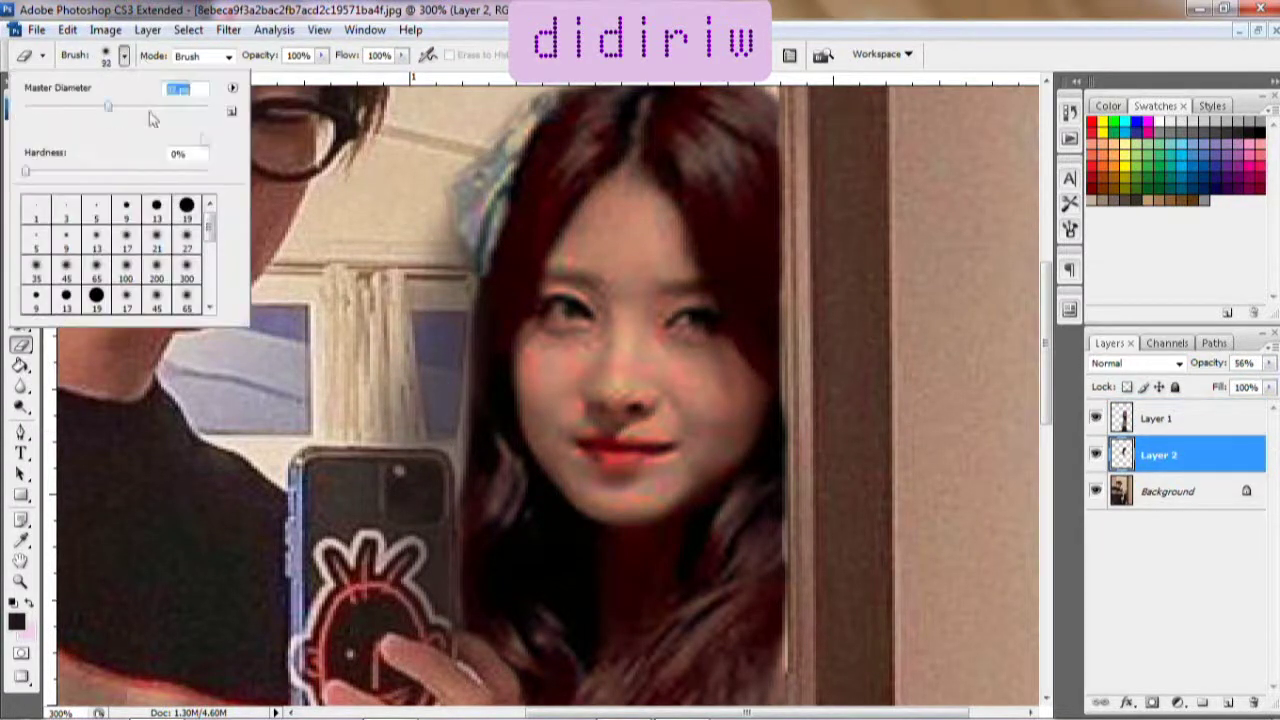
key("Return")
left_click(20, 581)
Step: View at 100% and apply a radius 3 Surface Blur to the background photo
left_click(437, 54)
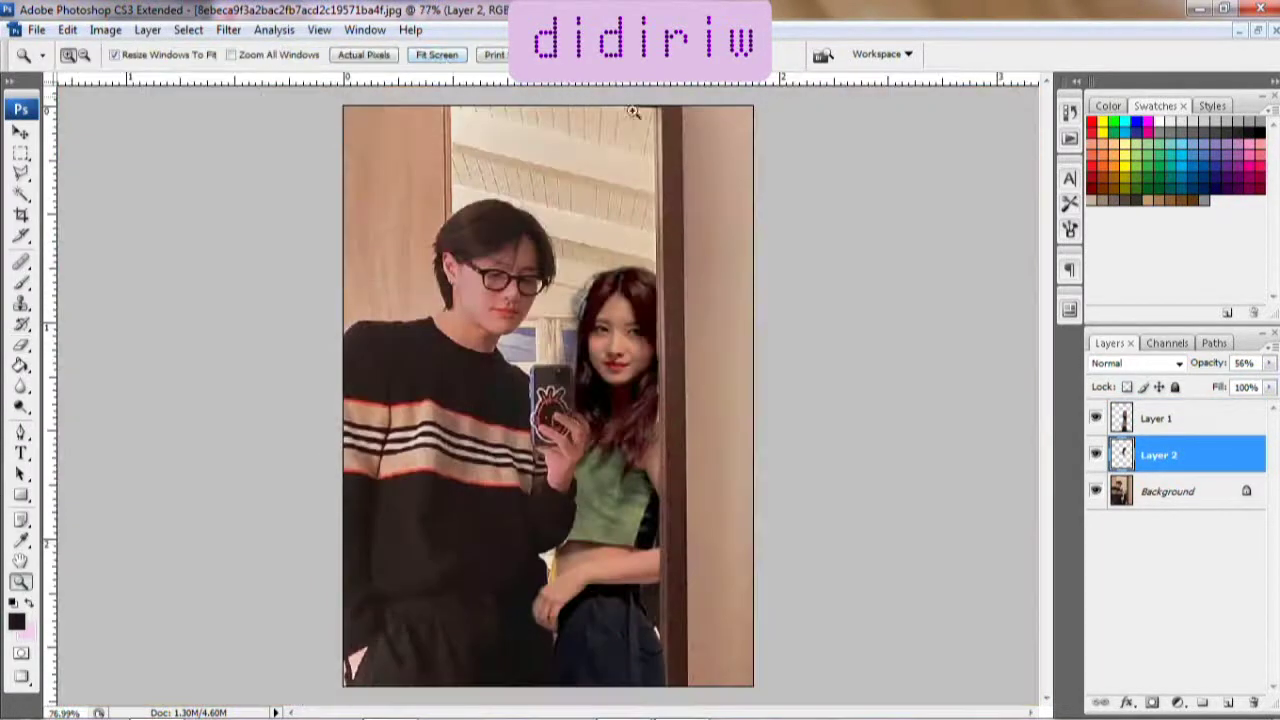
left_click(35, 30)
left_click(380, 134)
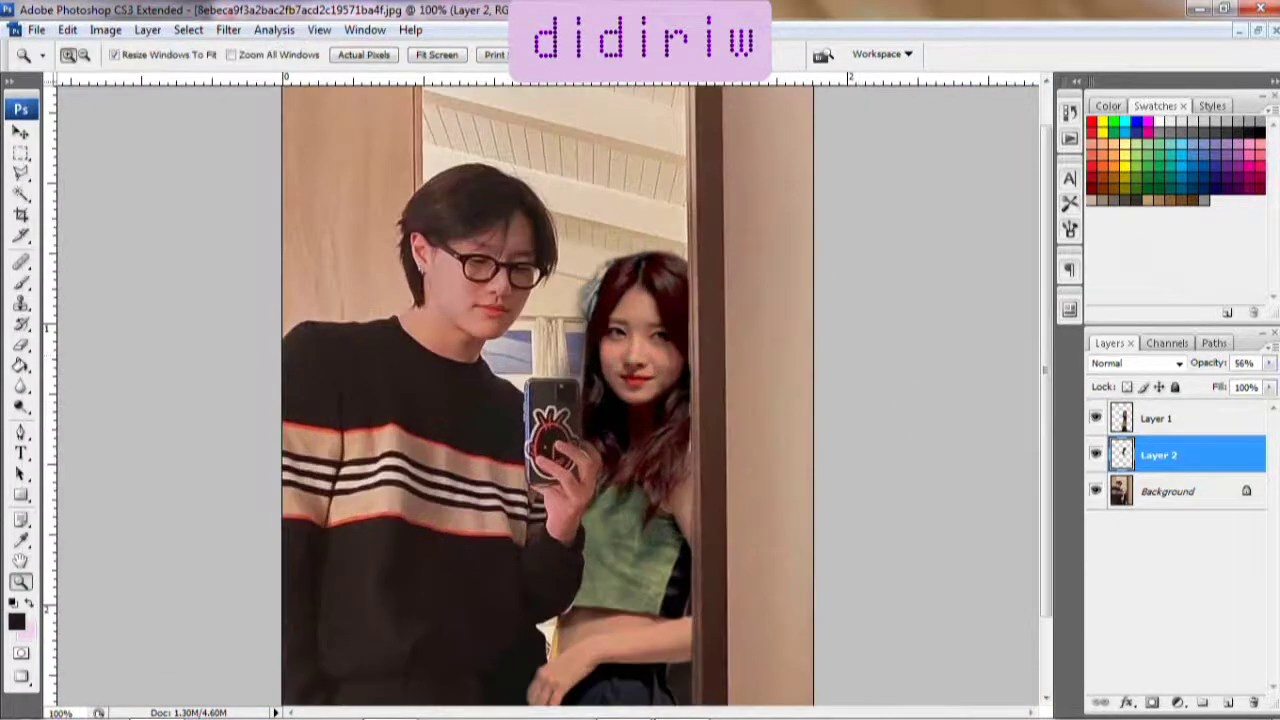
left_click(228, 30)
left_click(482, 407)
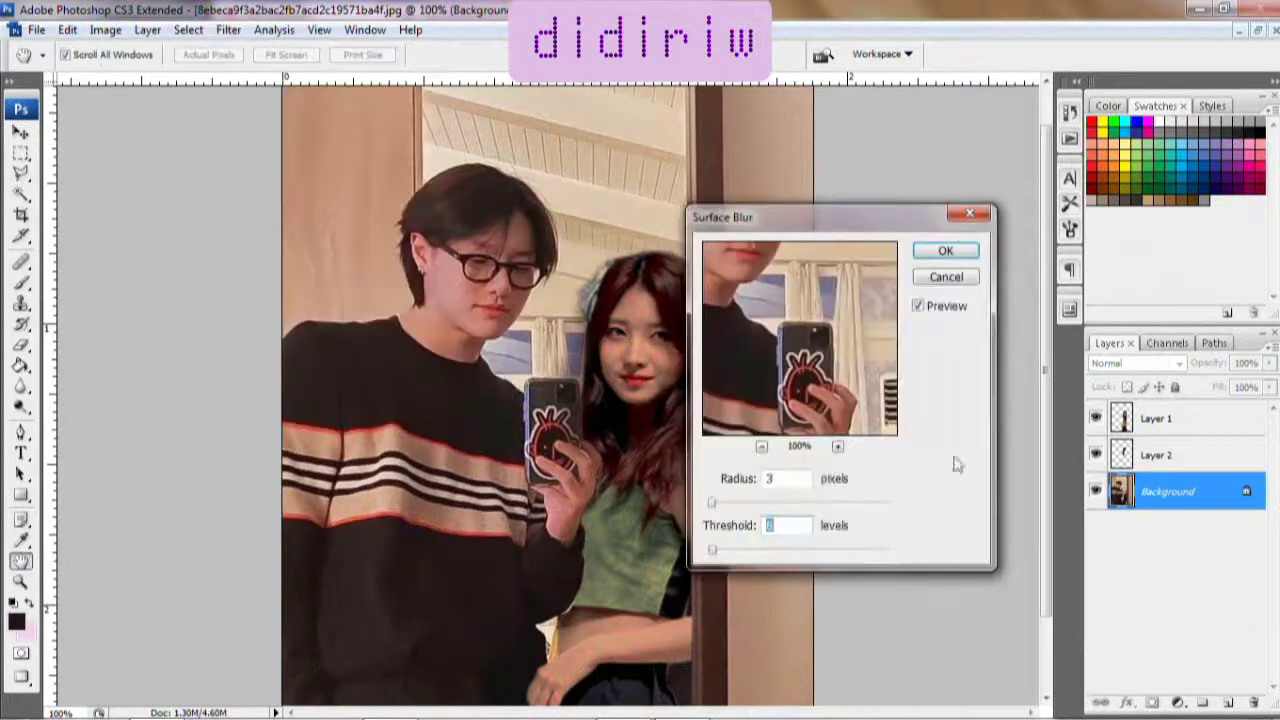
left_click(946, 252)
Step: Lower the saturation of the woman's layer with Hue/Saturation
left_click(1175, 419)
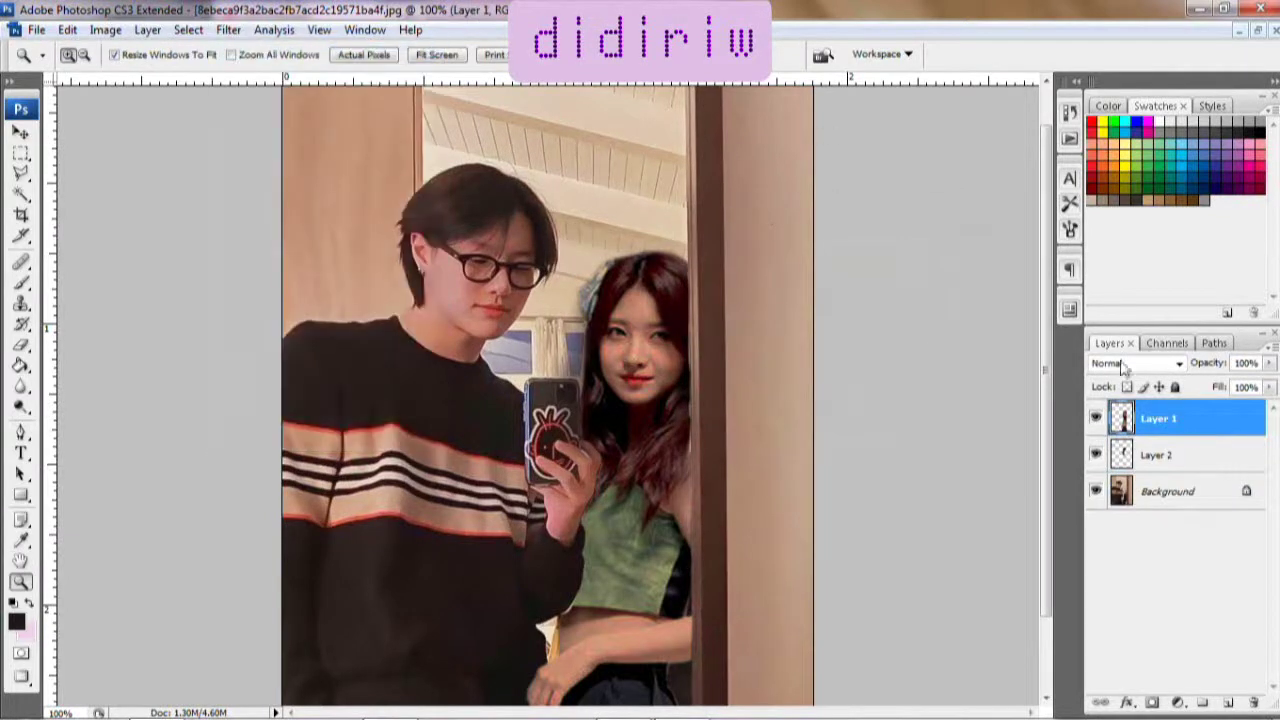
left_click(105, 30)
mouse_move(134, 77)
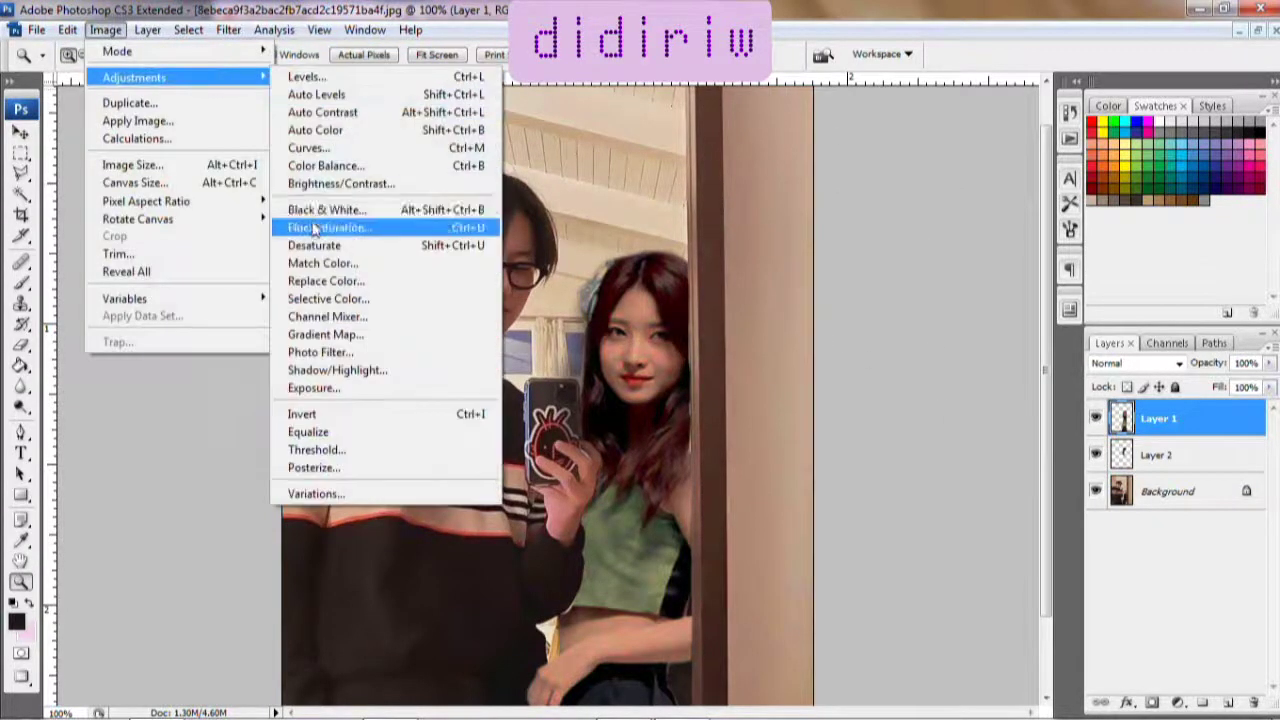
left_click(330, 222)
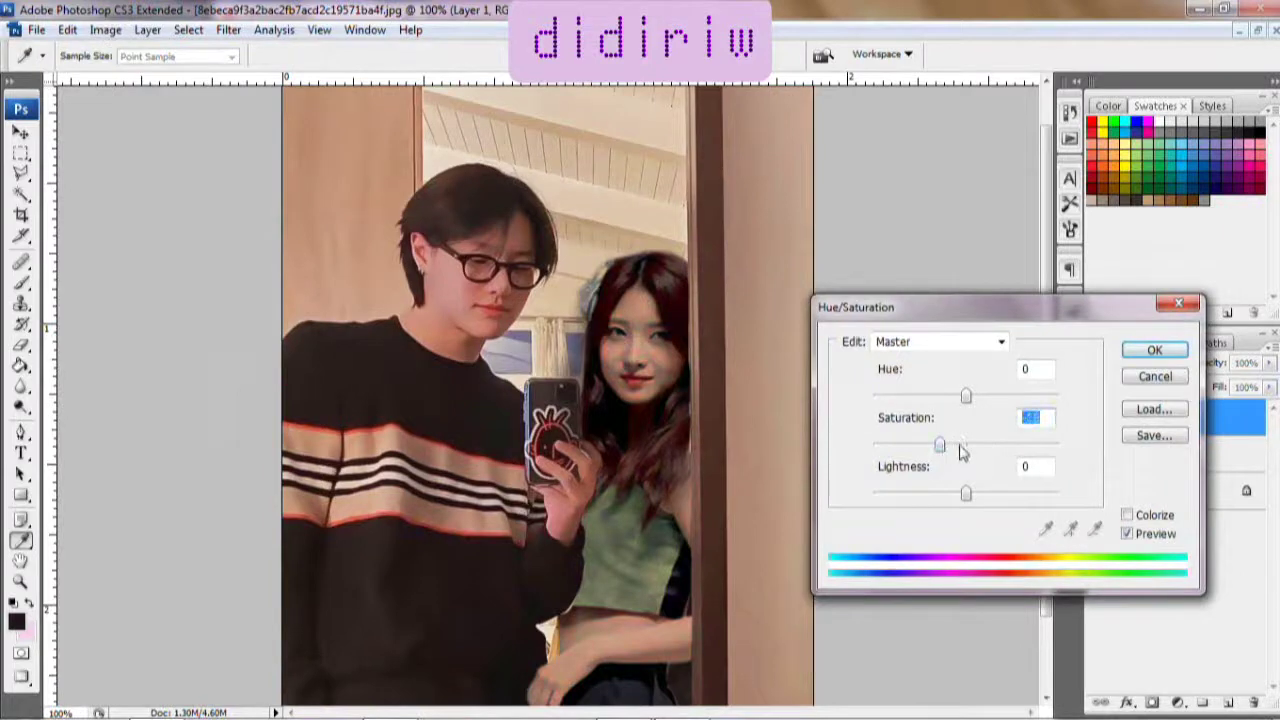
left_click(1155, 376)
Step: Apply a Warming Filter (85) photo filter at about 13% density to the woman
left_click(105, 30)
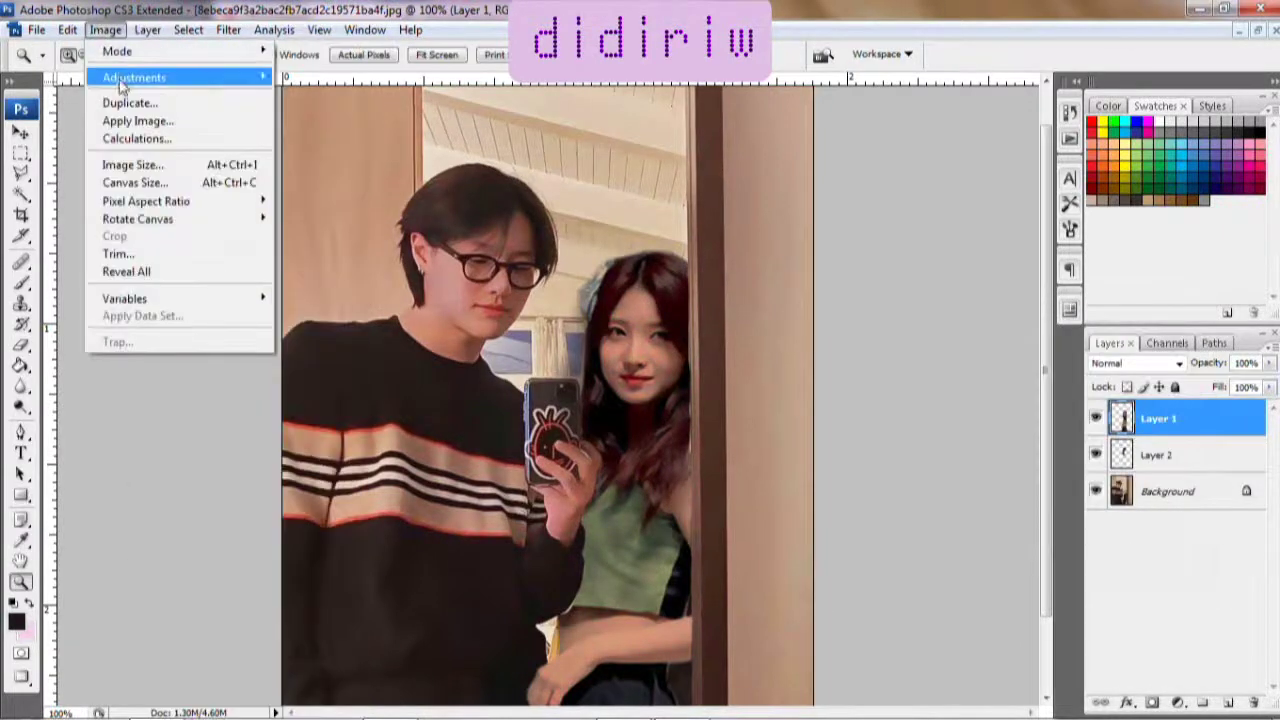
left_click(345, 351)
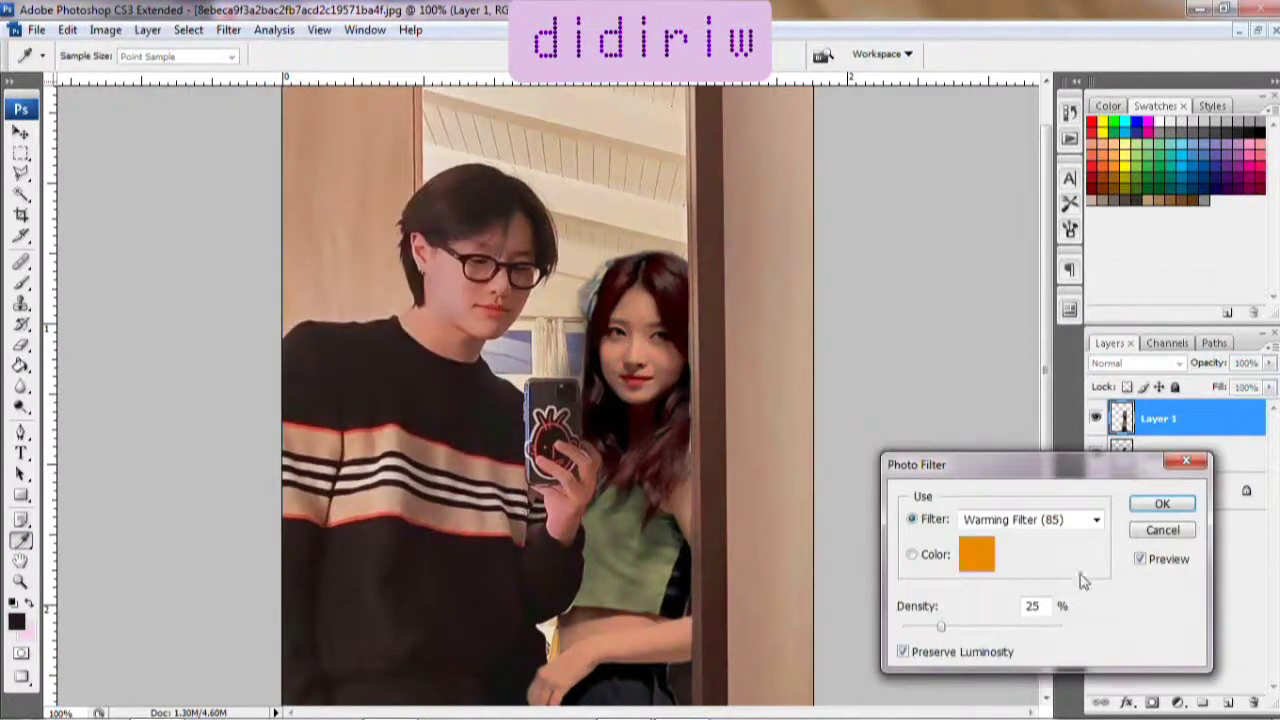
left_click(1097, 520)
left_click(958, 632)
left_click_drag(941, 626, 922, 628)
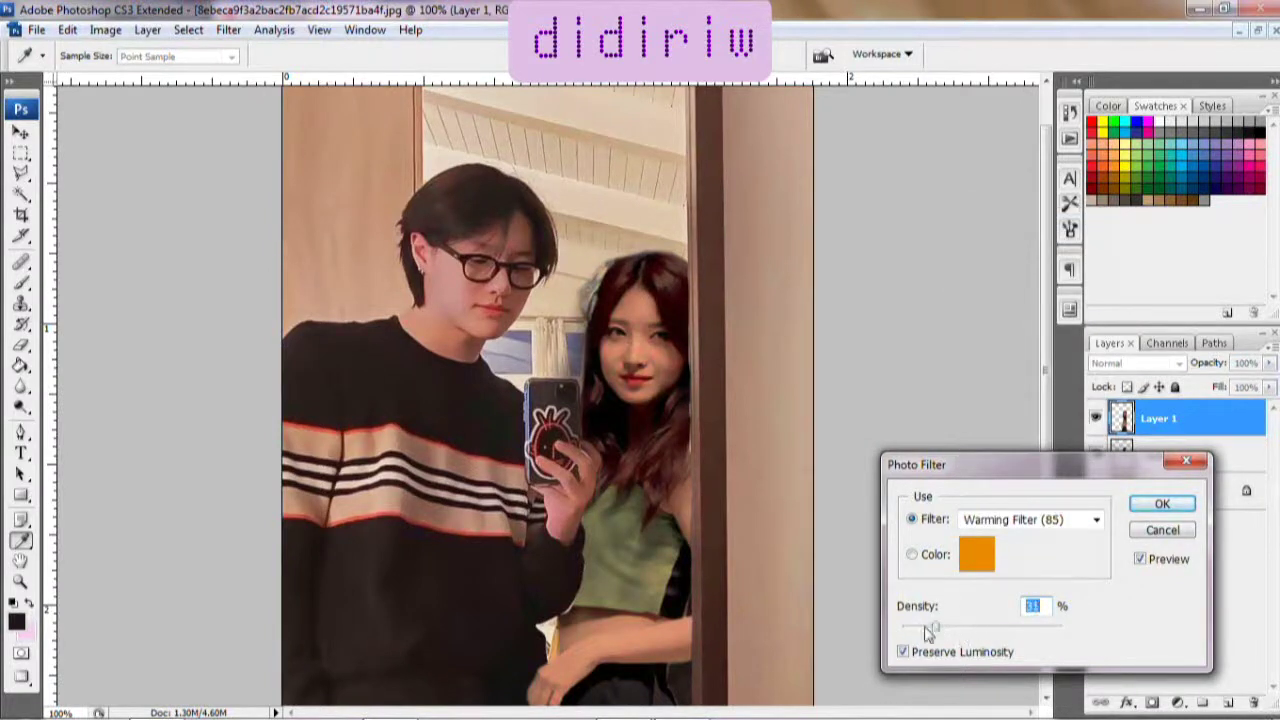
left_click(1138, 512)
Step: Set the woman's Color Balance midtones to -18, 0, -13
left_click(105, 30)
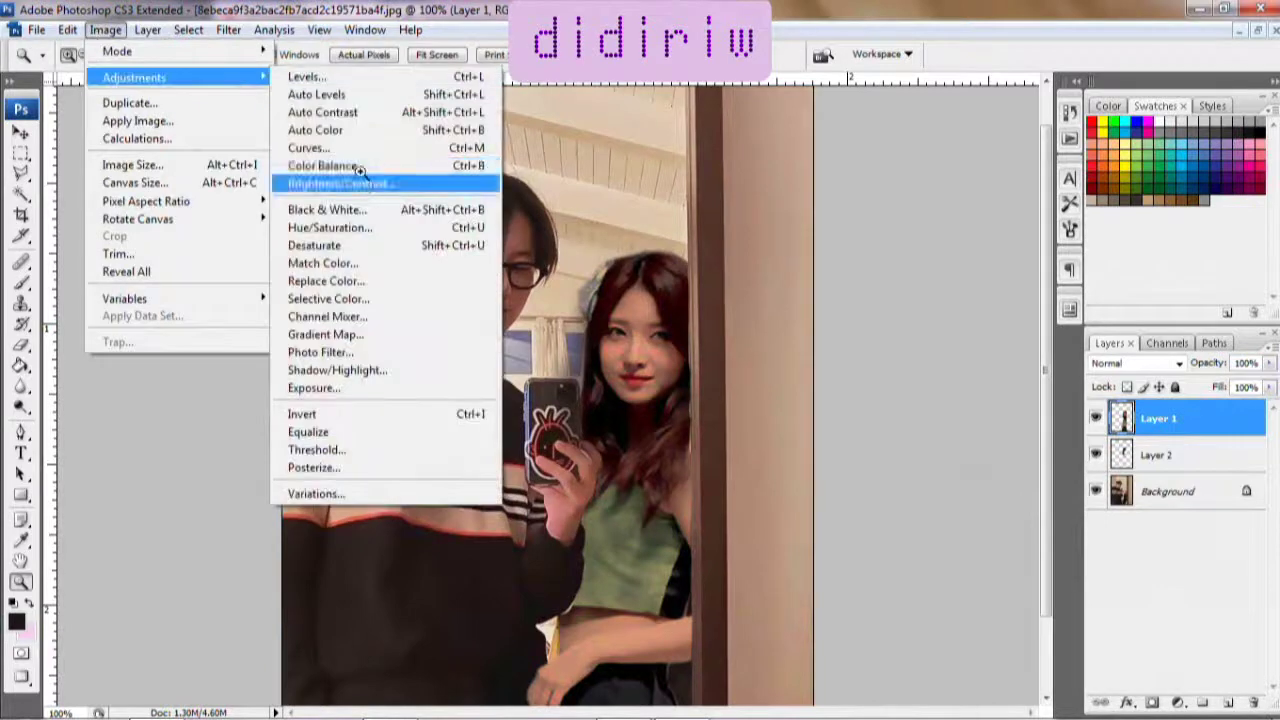
left_click(345, 163)
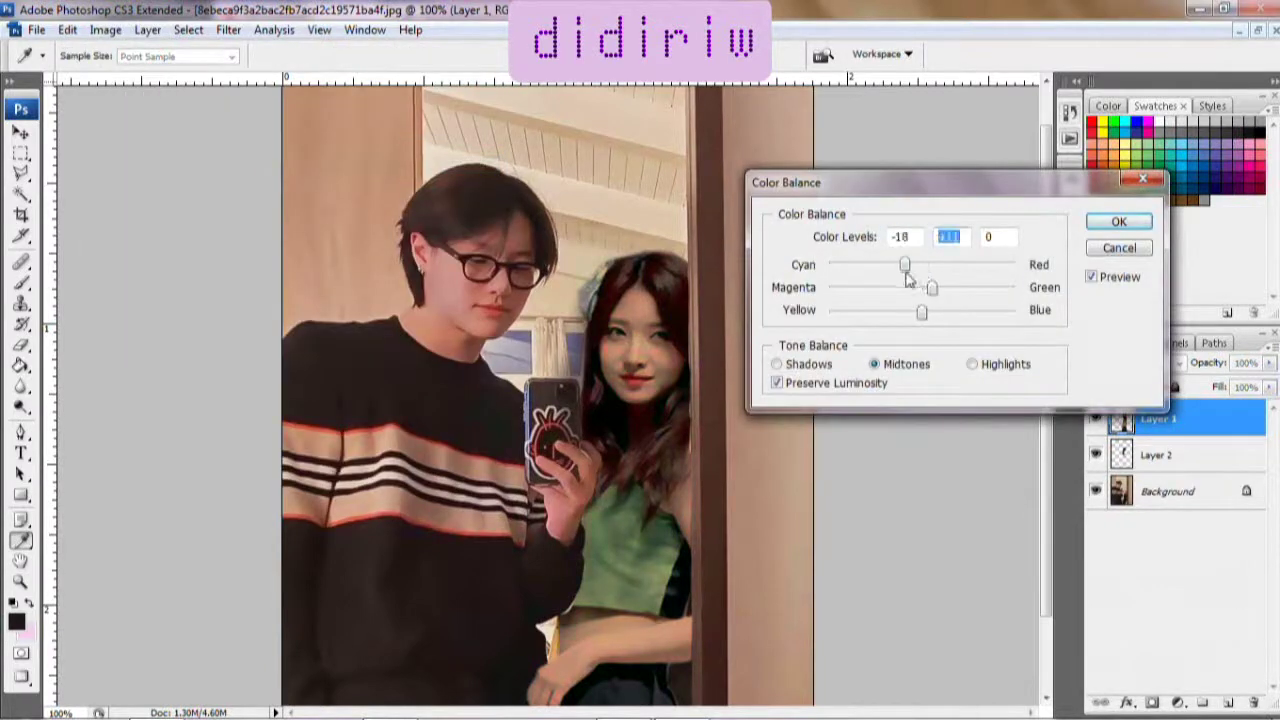
left_click_drag(931, 287, 924, 288)
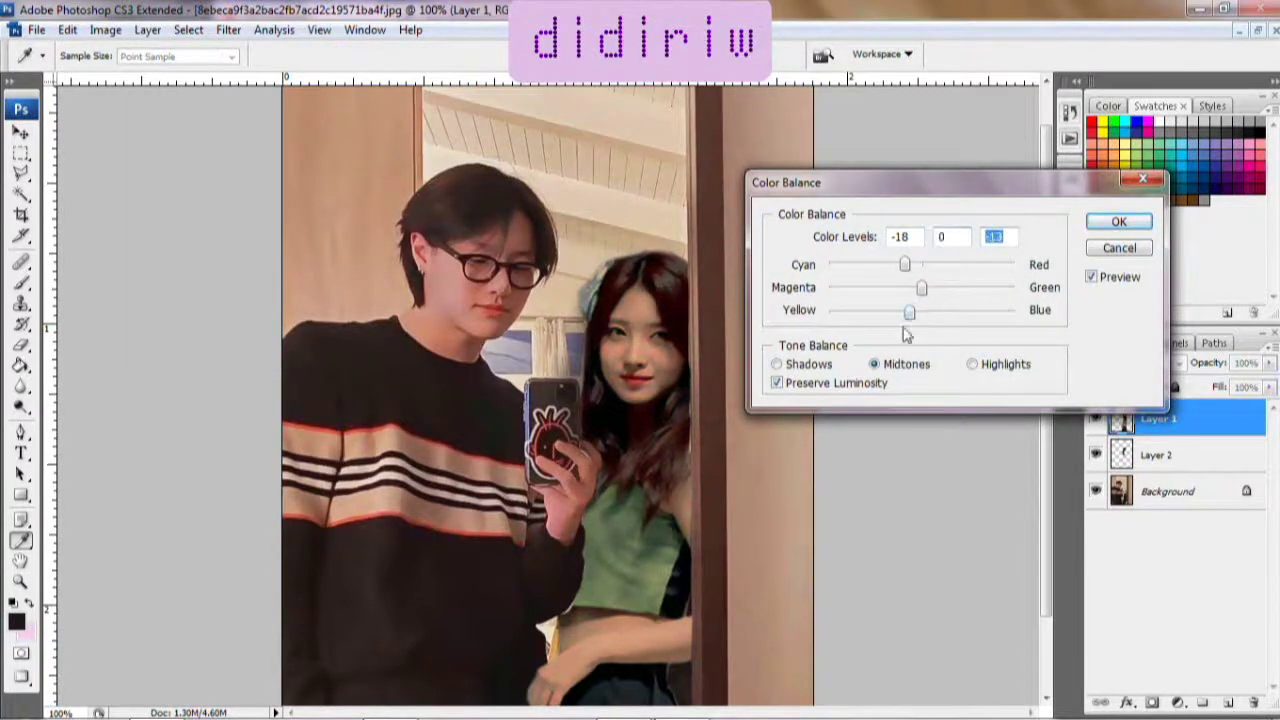
left_click(1119, 221)
Step: Brighten the woman's layer to brightness +6
left_click(105, 30)
left_click(345, 185)
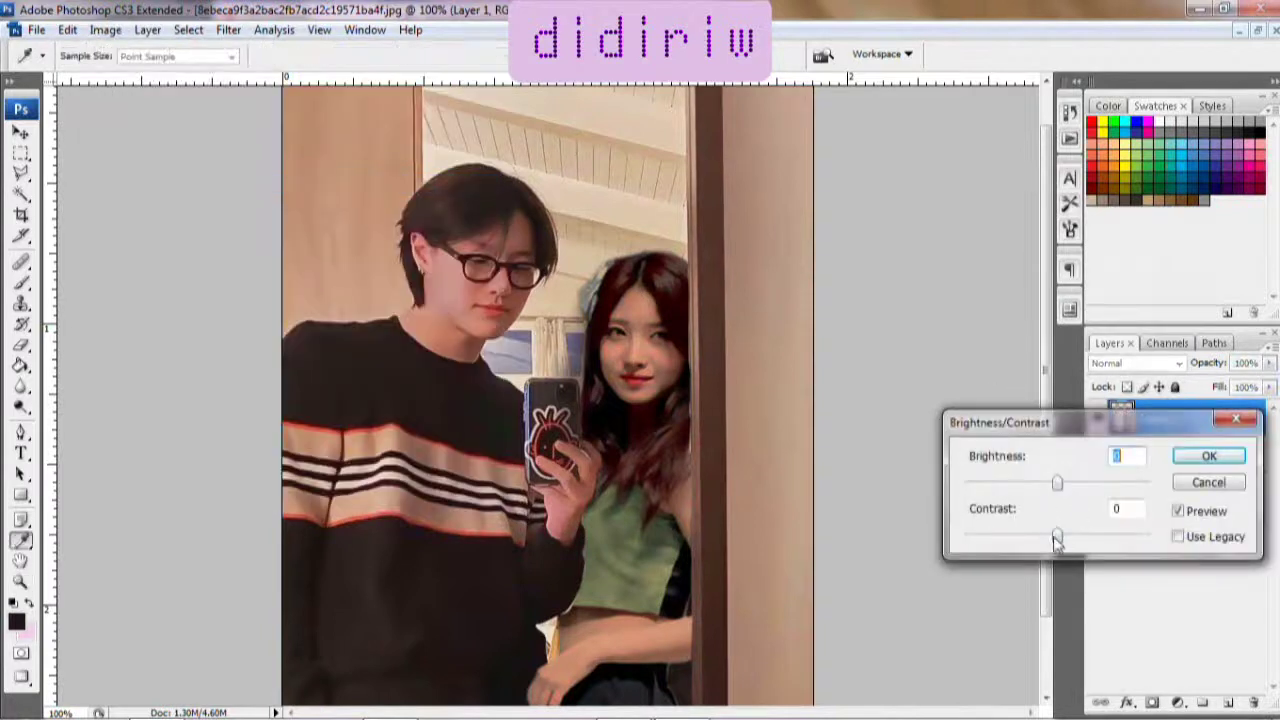
left_click_drag(1057, 483, 1066, 484)
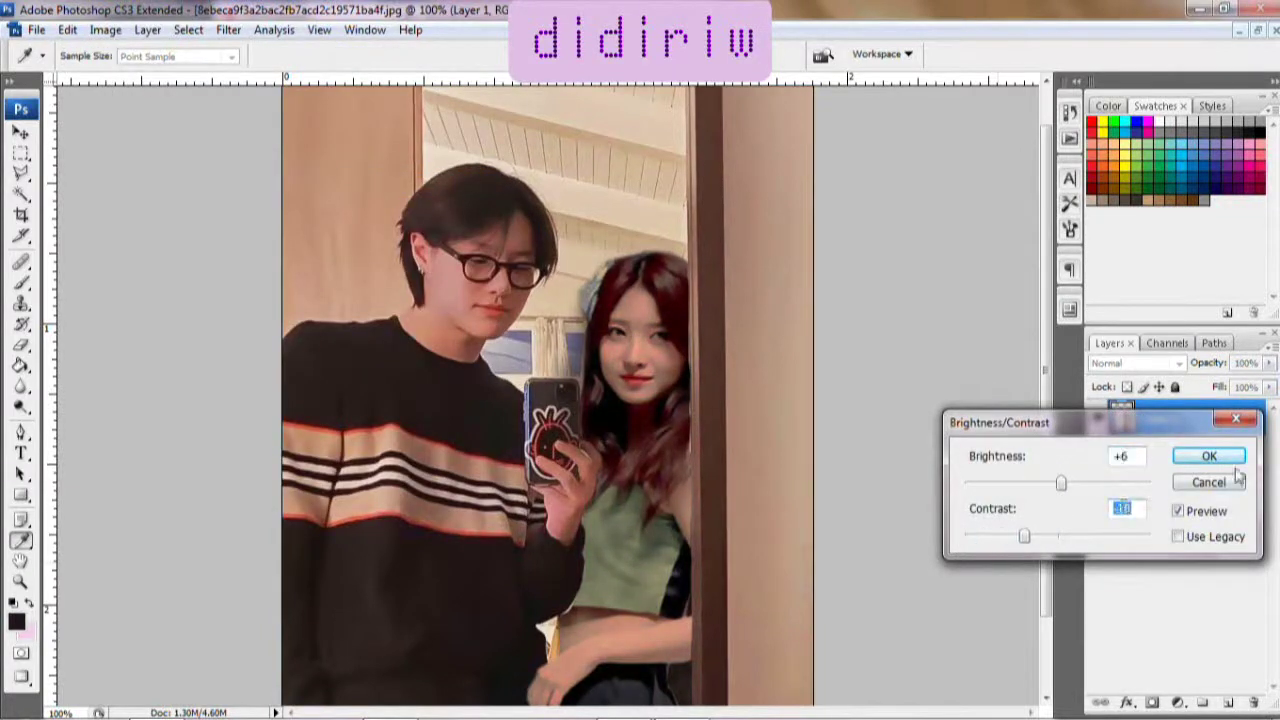
left_click(1209, 456)
Step: Add a new empty Layer 3 above Layer 2
key("z")
left_click(1179, 455)
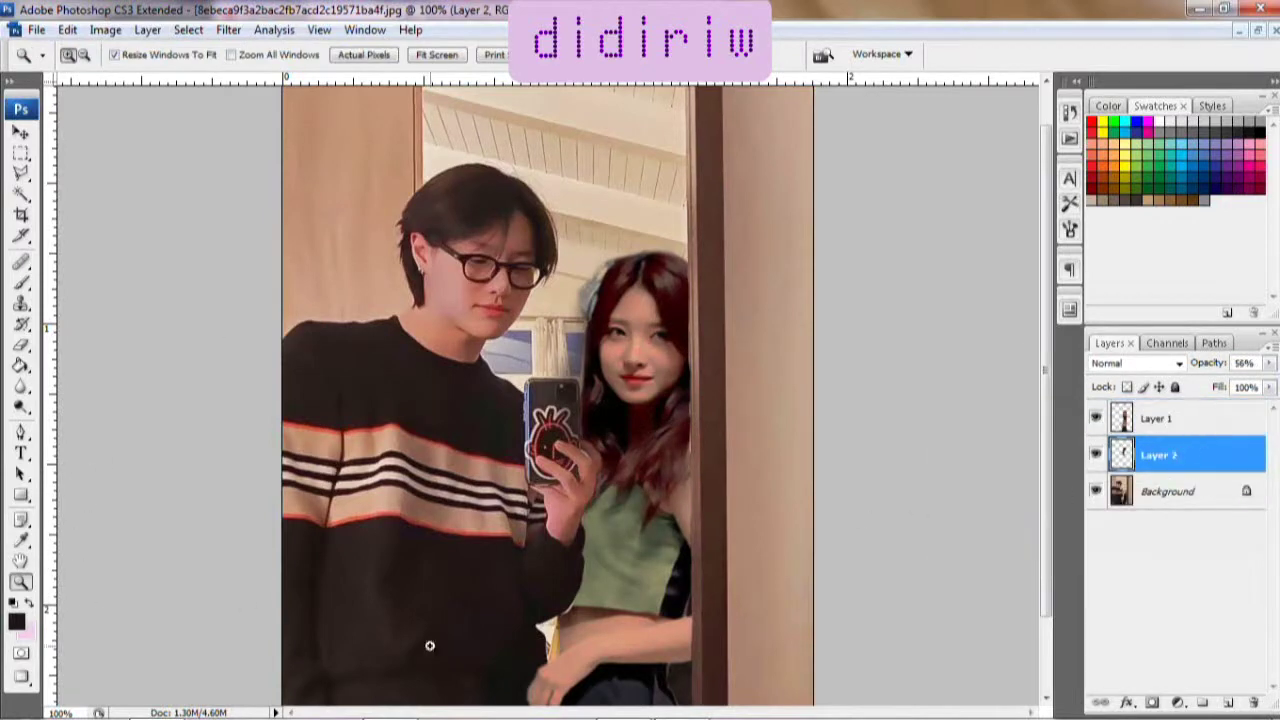
key("ctrl+shift+n")
key("Return")
Step: On Layer 1, smudge the shirt edge at the woman's waist
left_click(1192, 423)
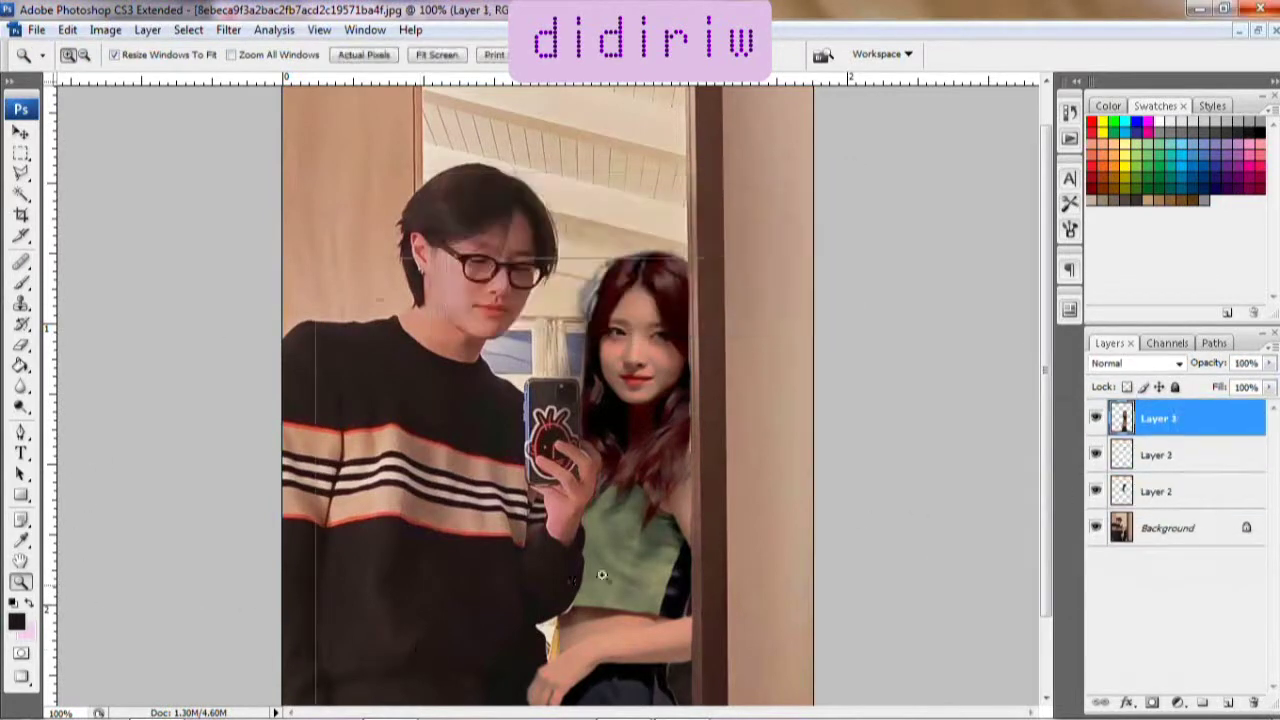
left_click(549, 582)
key("r")
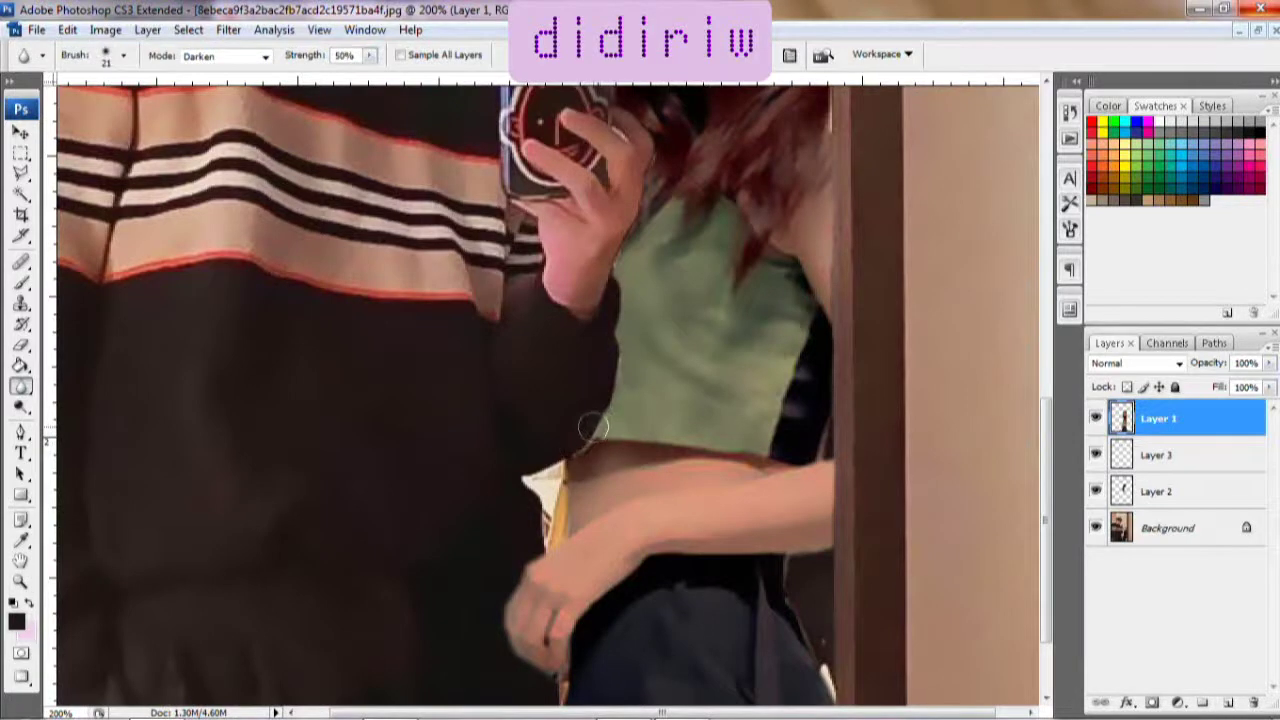
left_click_drag(581, 457, 619, 356)
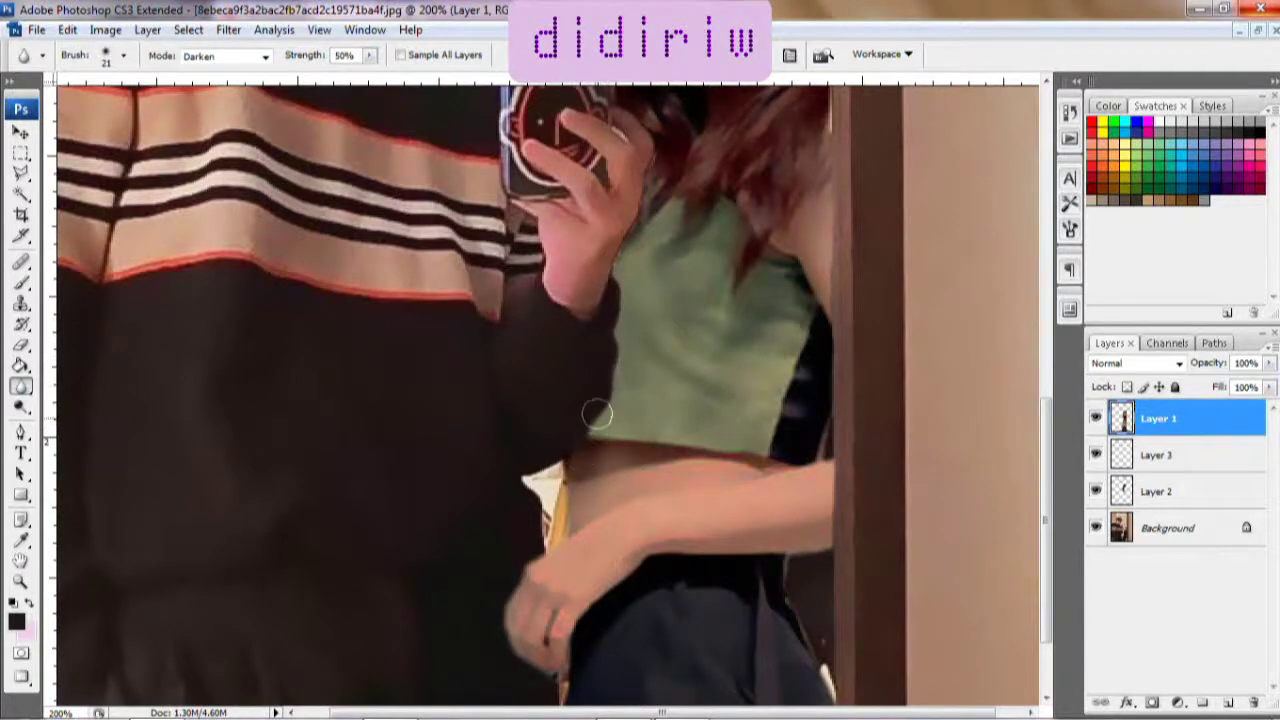
scroll(805, 308, "up", 3)
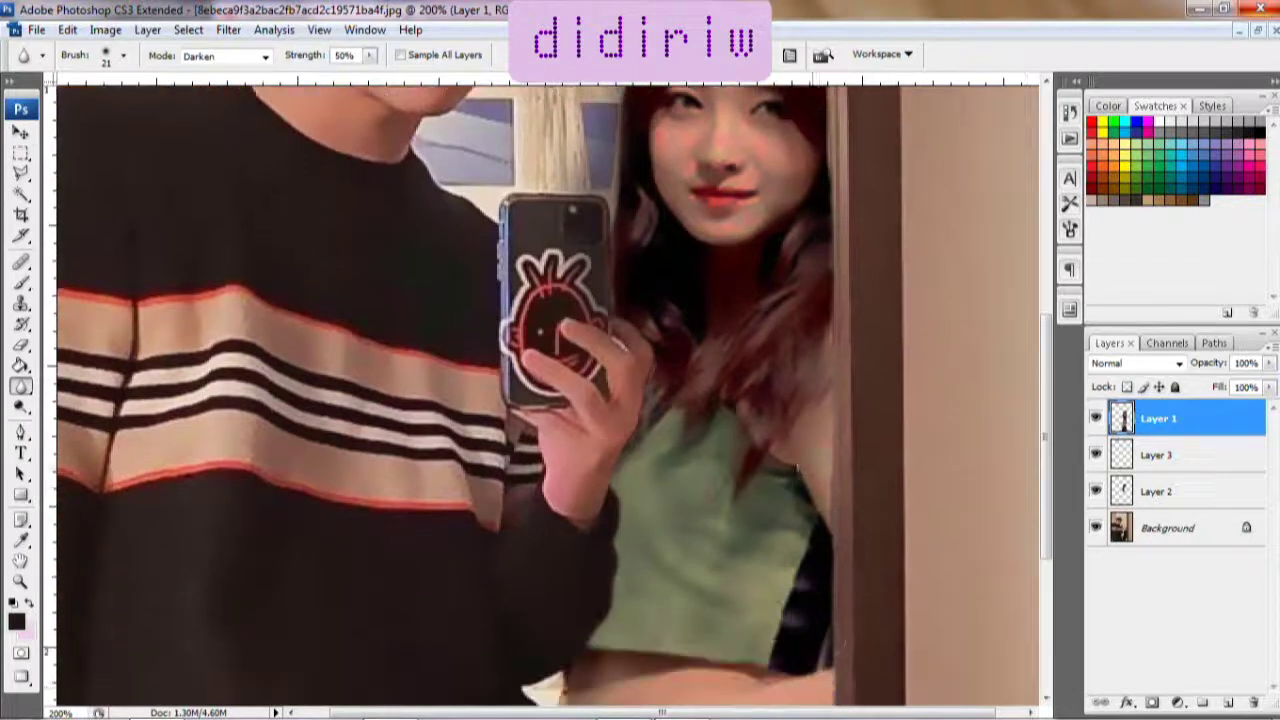
scroll(543, 455, "down", 3)
Step: Set up the eraser and zoom to 400% on the door edge
key("e")
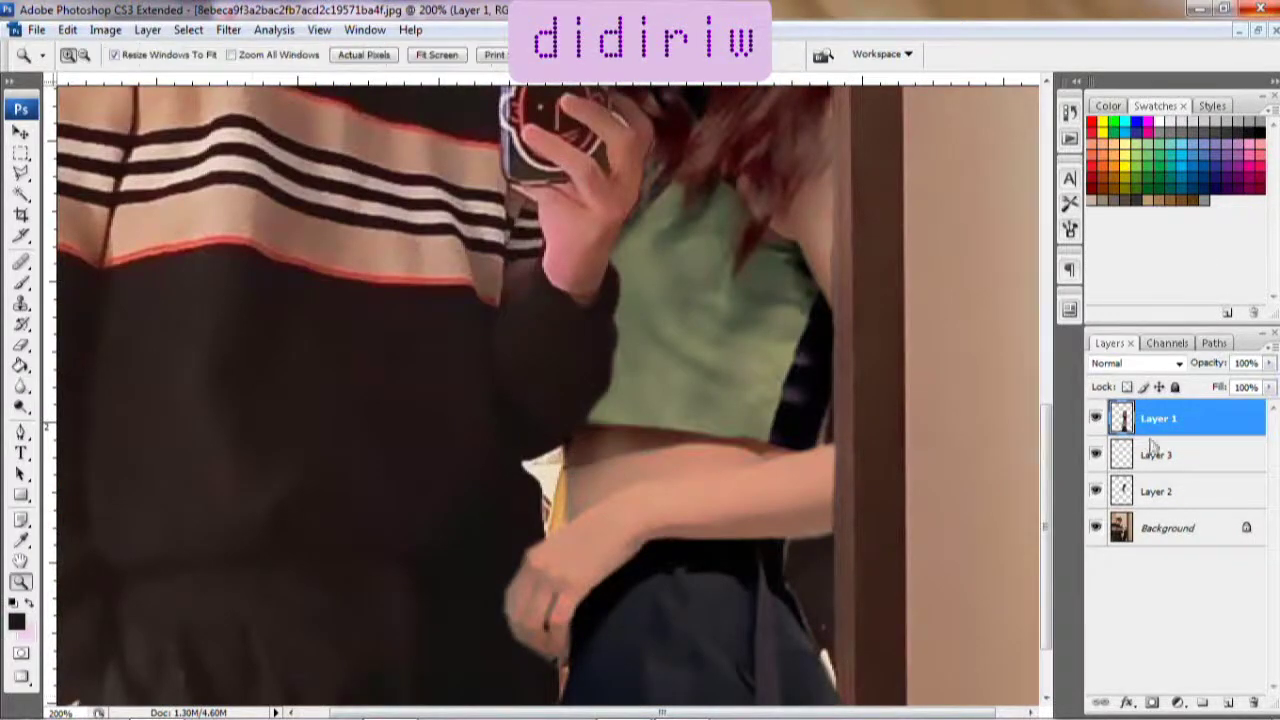
key("ctrl+plus")
left_click(123, 55)
key("Escape")
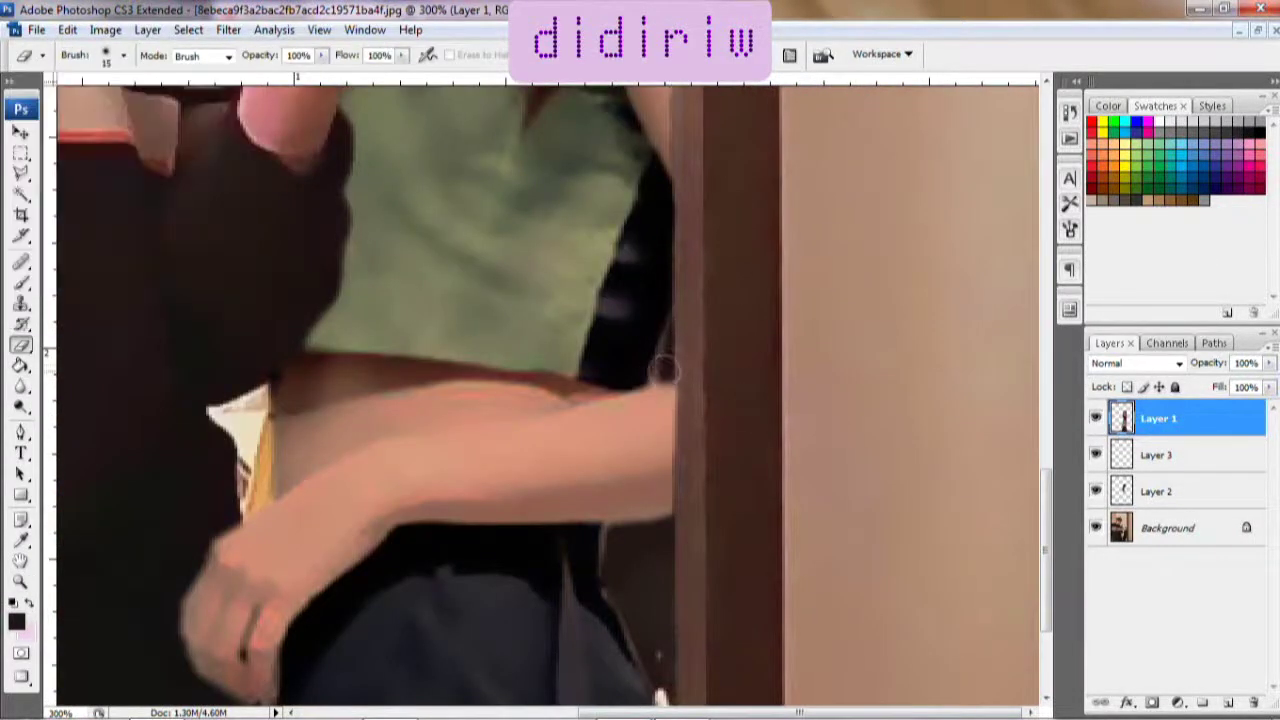
key("z")
left_click(679, 347)
key("e")
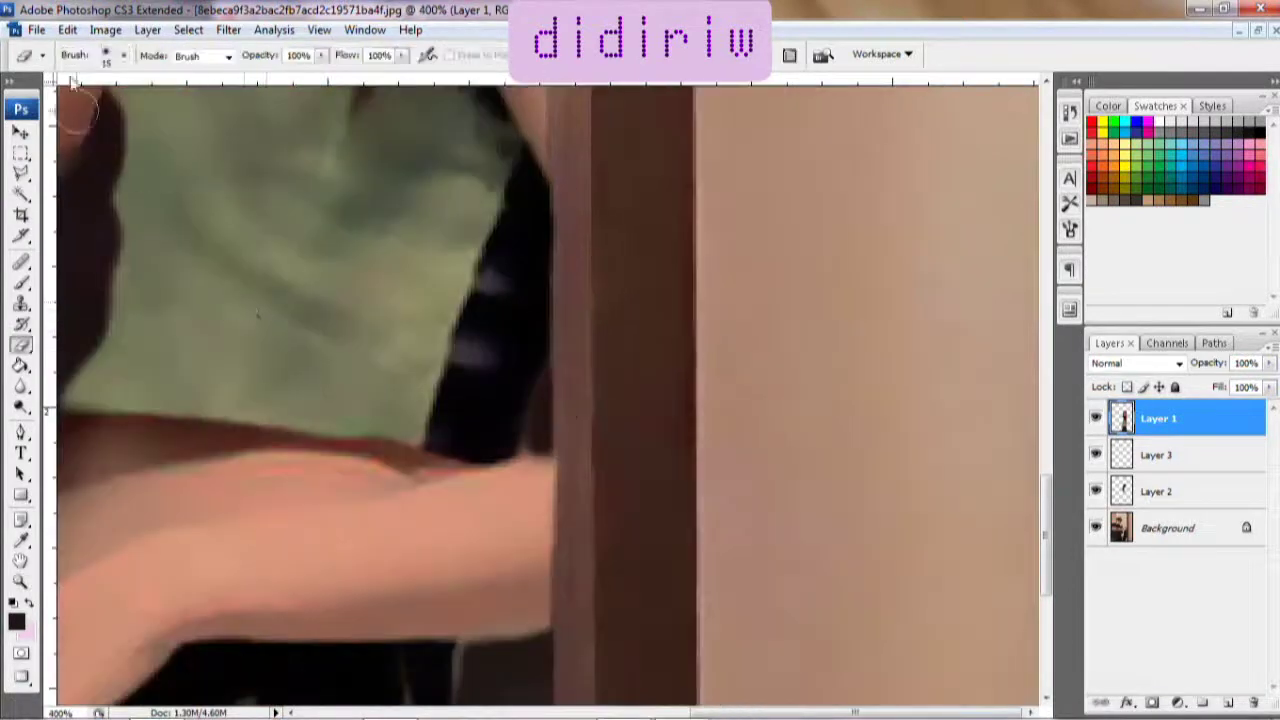
left_click(123, 55)
key("Escape")
Step: Erase and blur the jeans edge by the door, briefly lowering Layer 1 opacity to check
scroll(470, 442, "down", 3)
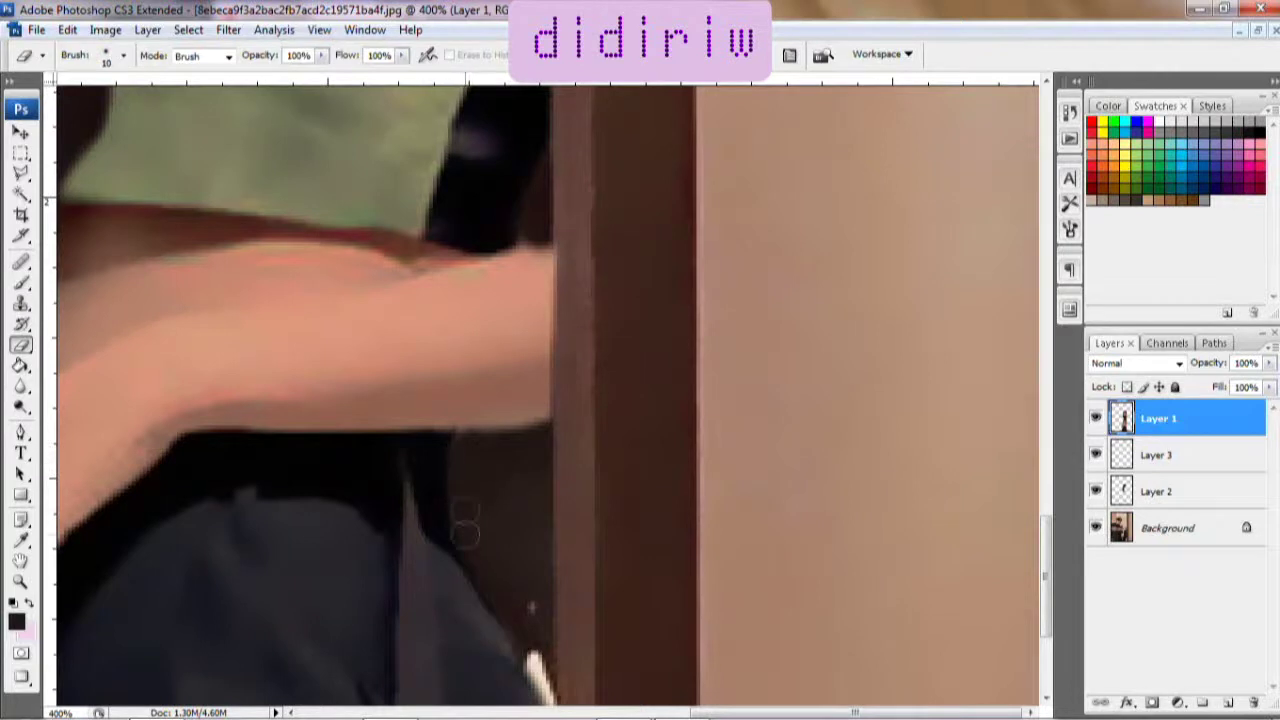
scroll(465, 520, "down", 3)
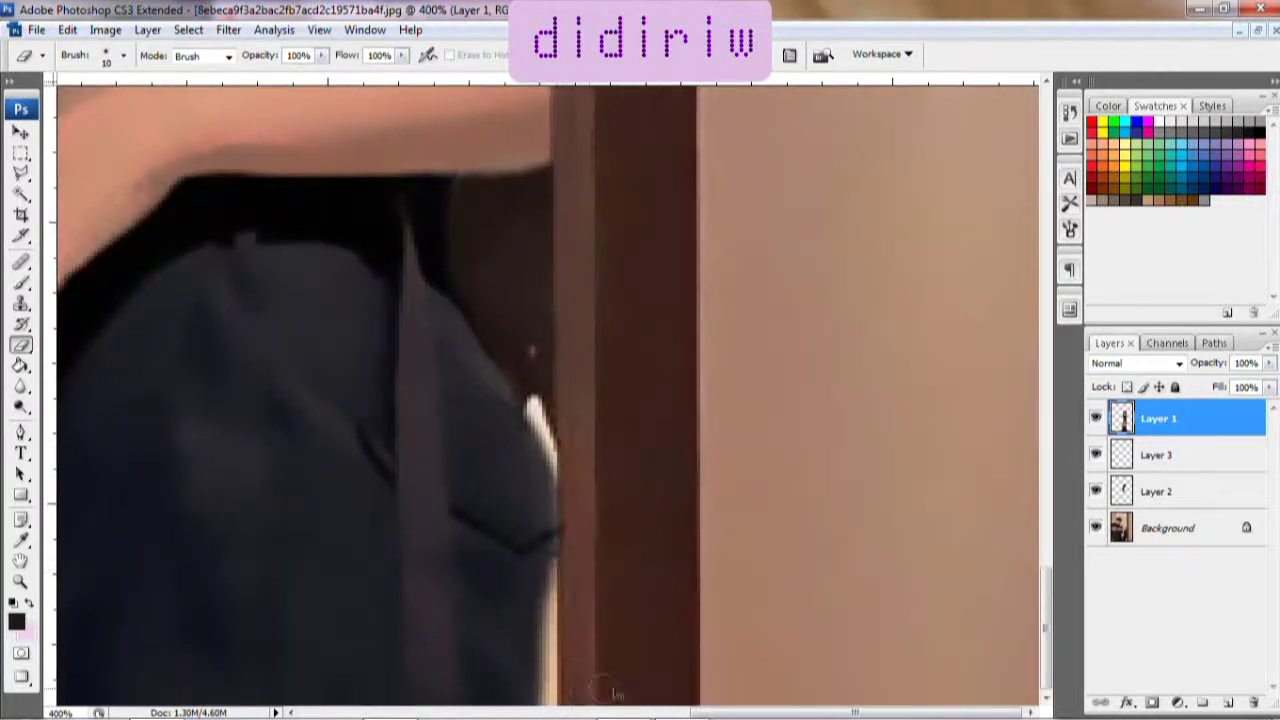
left_click_drag(1268, 363, 1237, 381)
left_click_drag(571, 476, 598, 685)
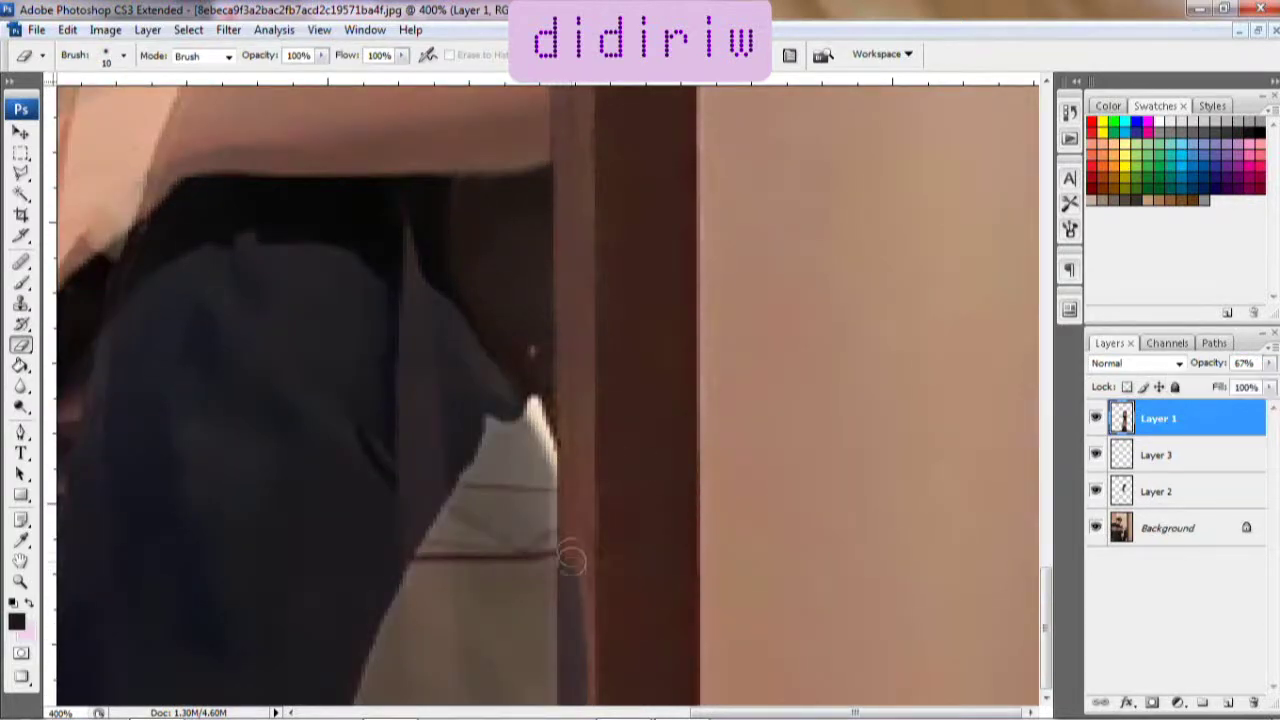
left_click_drag(1260, 400, 1268, 381)
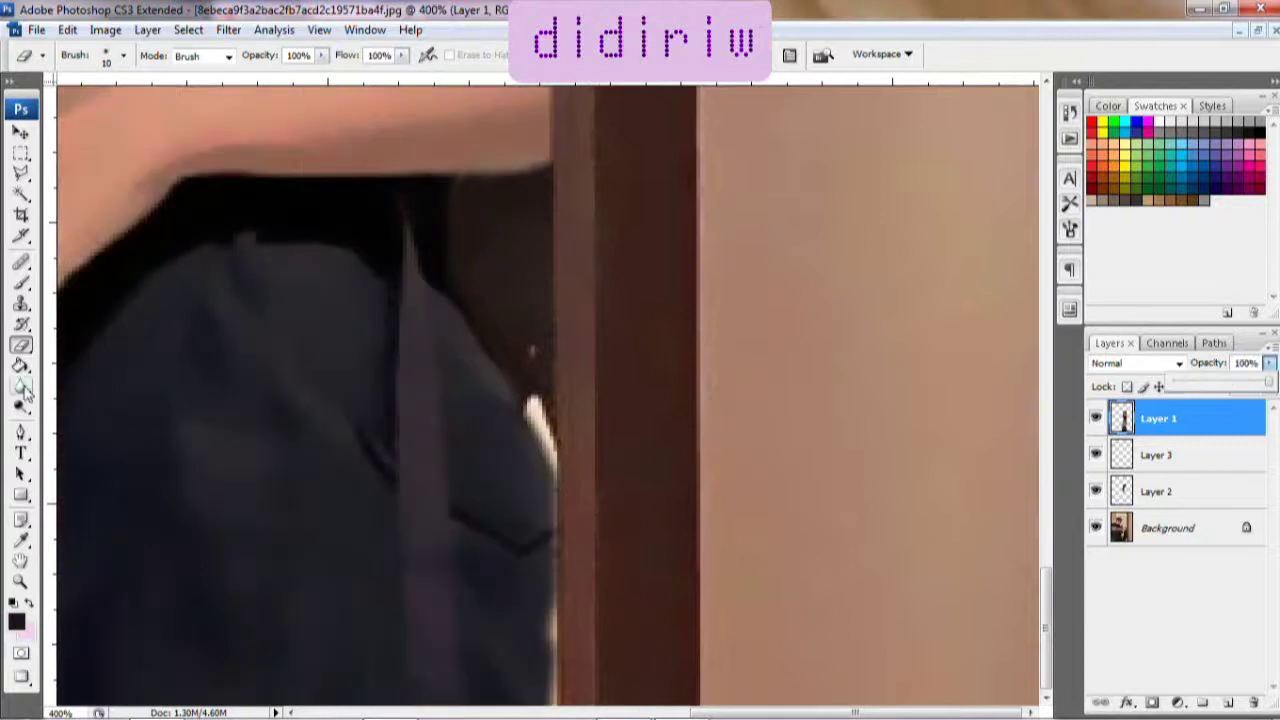
key("r")
mouse_move(529, 586)
left_mouse_down()
mouse_move(543, 672)
mouse_move(517, 508)
left_mouse_up()
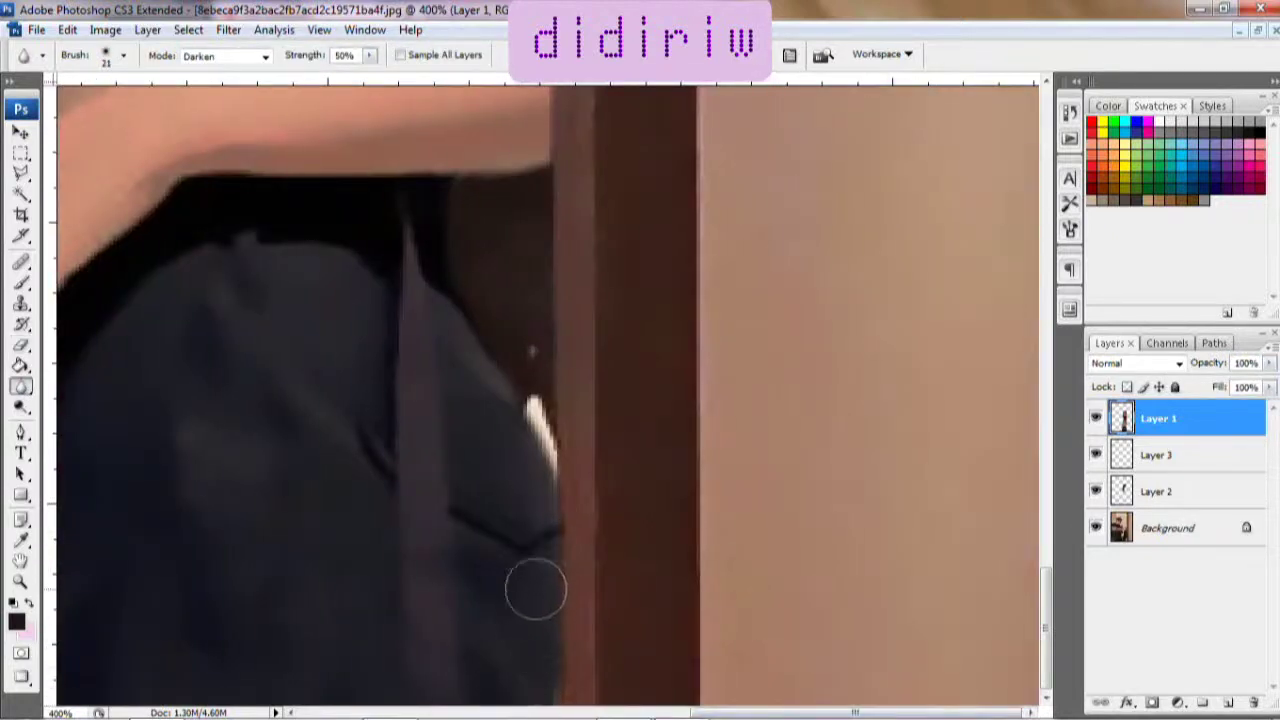
Step: Zoom to 200% near the waist and paint dark shadow on Layer 3 over arm and shoulder
key("z")
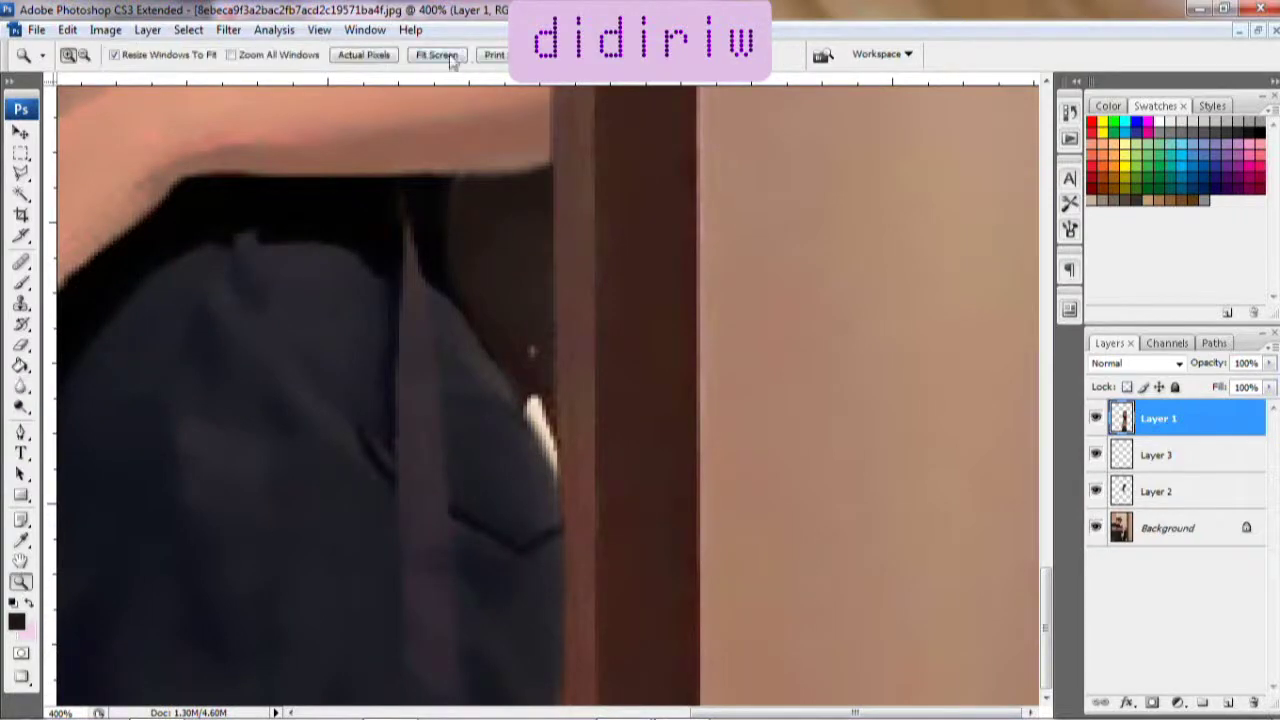
left_click(437, 54)
left_click(545, 628)
left_click(538, 636)
scroll(538, 636, "up", 3)
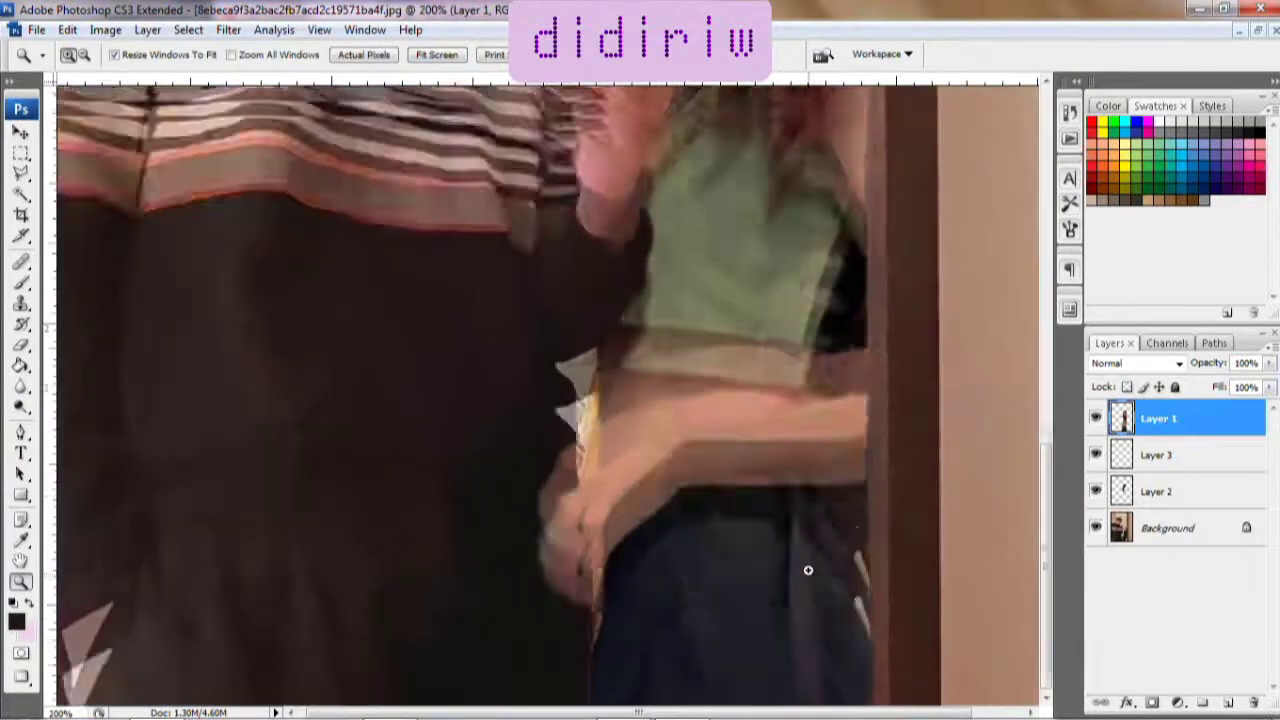
left_click_drag(1180, 418, 1180, 470)
left_click(1210, 428)
key("b")
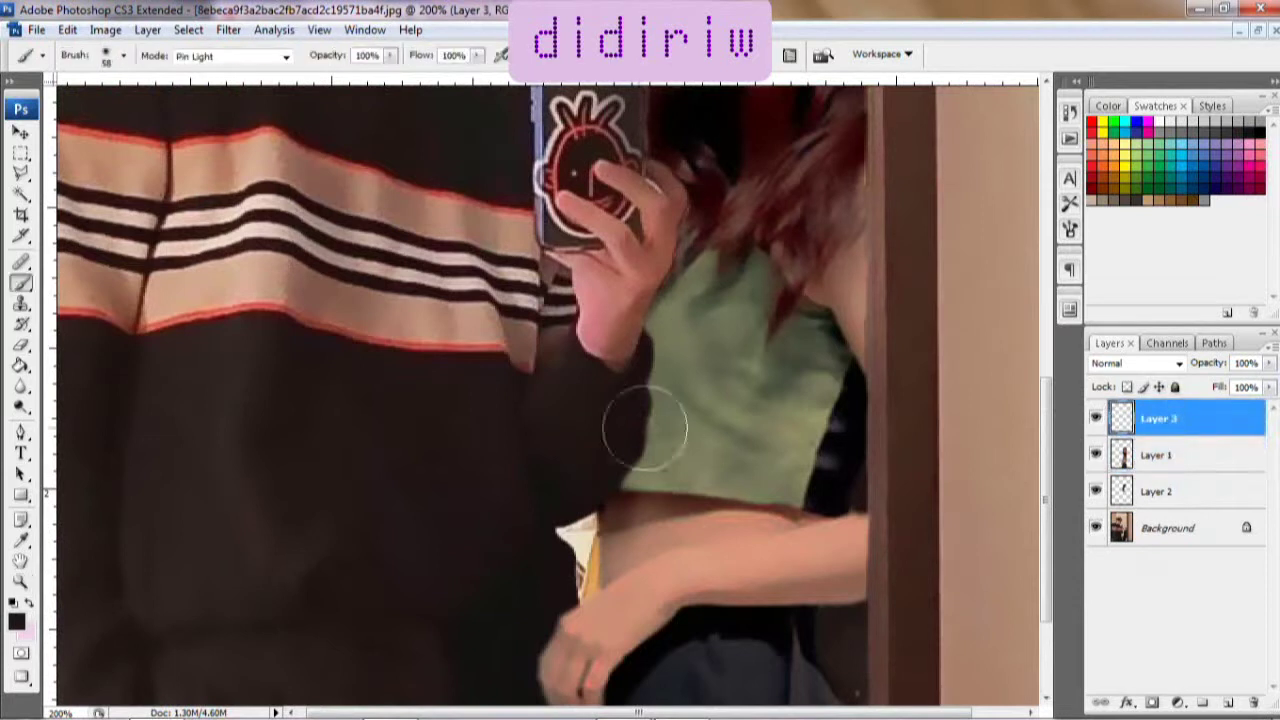
mouse_move(643, 423)
left_mouse_down()
mouse_move(643, 343)
mouse_move(618, 467)
mouse_move(651, 271)
mouse_move(560, 537)
mouse_move(575, 610)
left_mouse_up()
Step: Erase excess shadow near the arm and waist, then add more shadow over the shoulder
key("e")
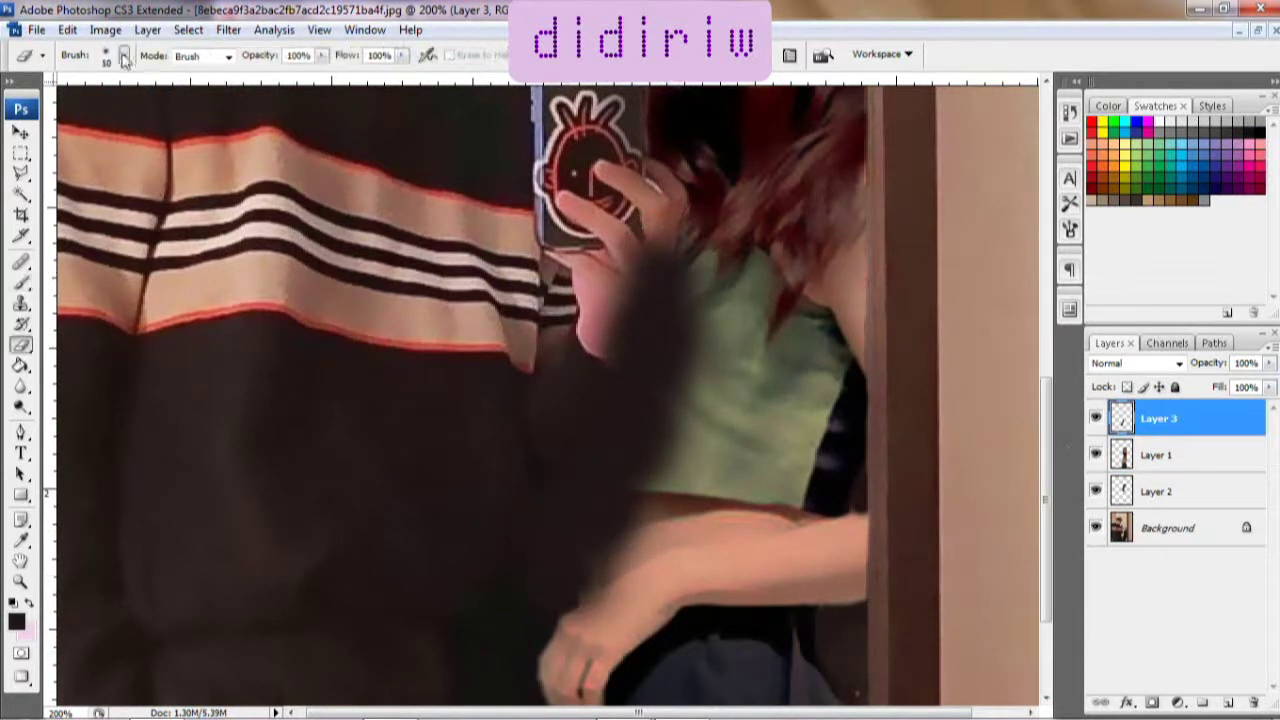
left_click(123, 55)
key("Return")
left_click_drag(560, 540, 578, 412)
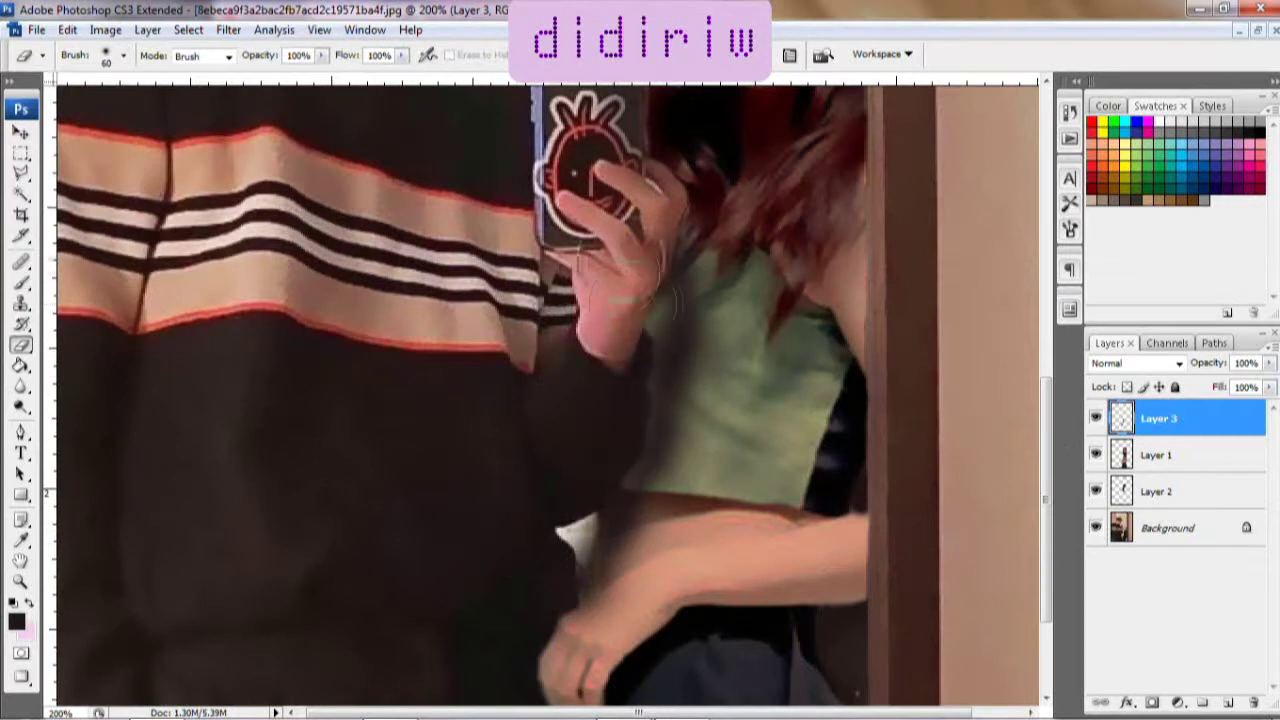
key("b")
mouse_move(660, 285)
left_mouse_down()
mouse_move(655, 365)
mouse_move(563, 531)
mouse_move(677, 286)
left_mouse_up()
Step: Fade Layer 3 to 67% opacity and erase shadow around the lower hand
left_click(1268, 363)
left_click_drag(1240, 393, 1230, 388)
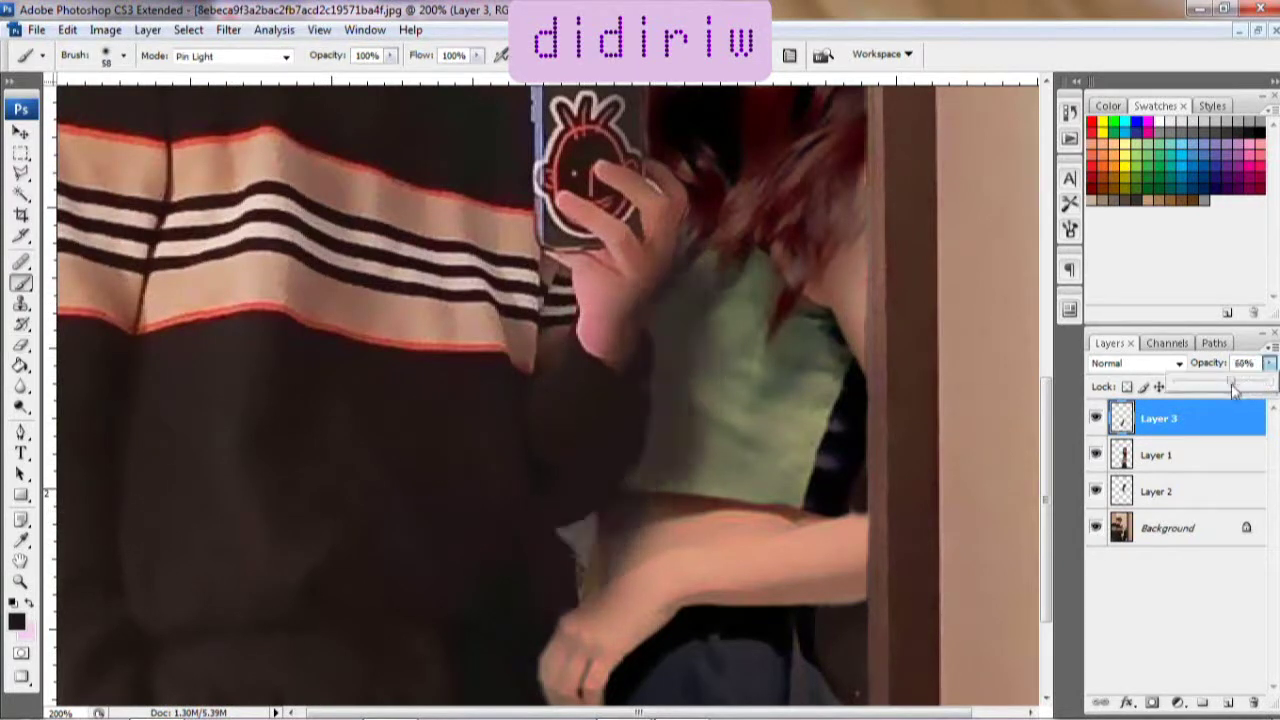
key("e")
left_click(123, 55)
left_click(520, 320)
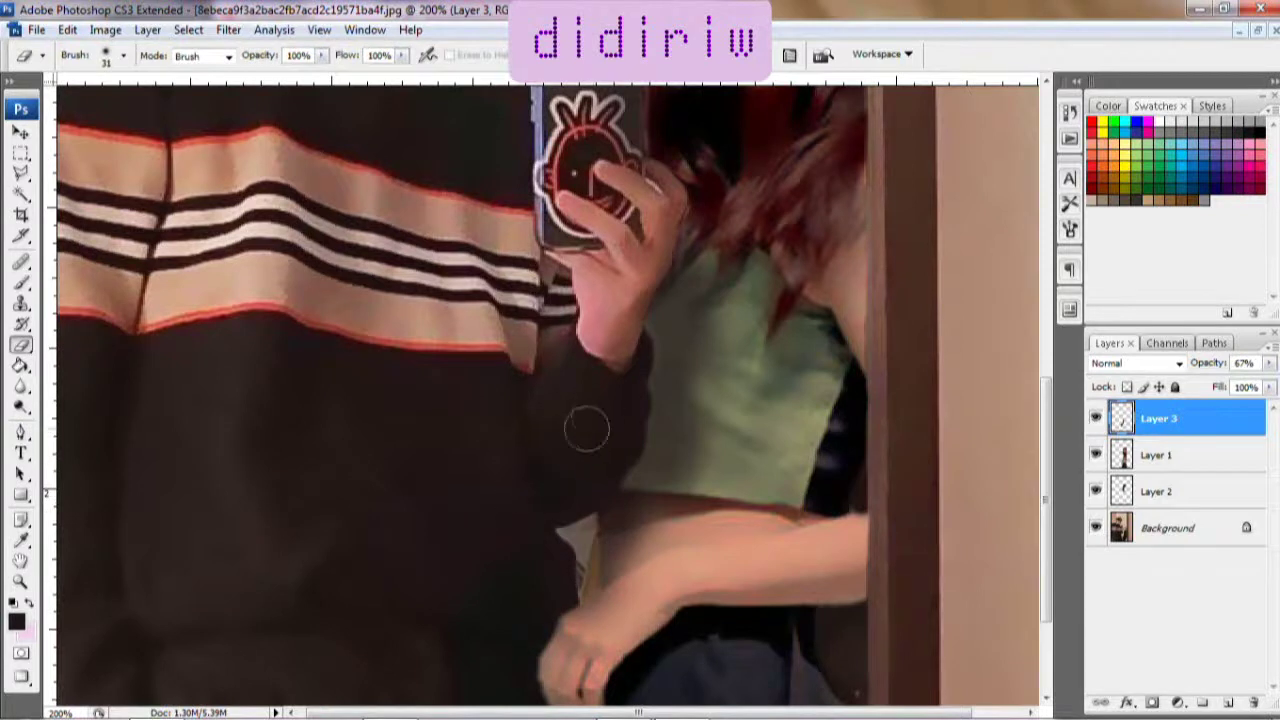
left_click_drag(587, 634, 514, 665)
Step: Enlarge the eraser to 99 px and fit the whole photo on screen
left_click(112, 57)
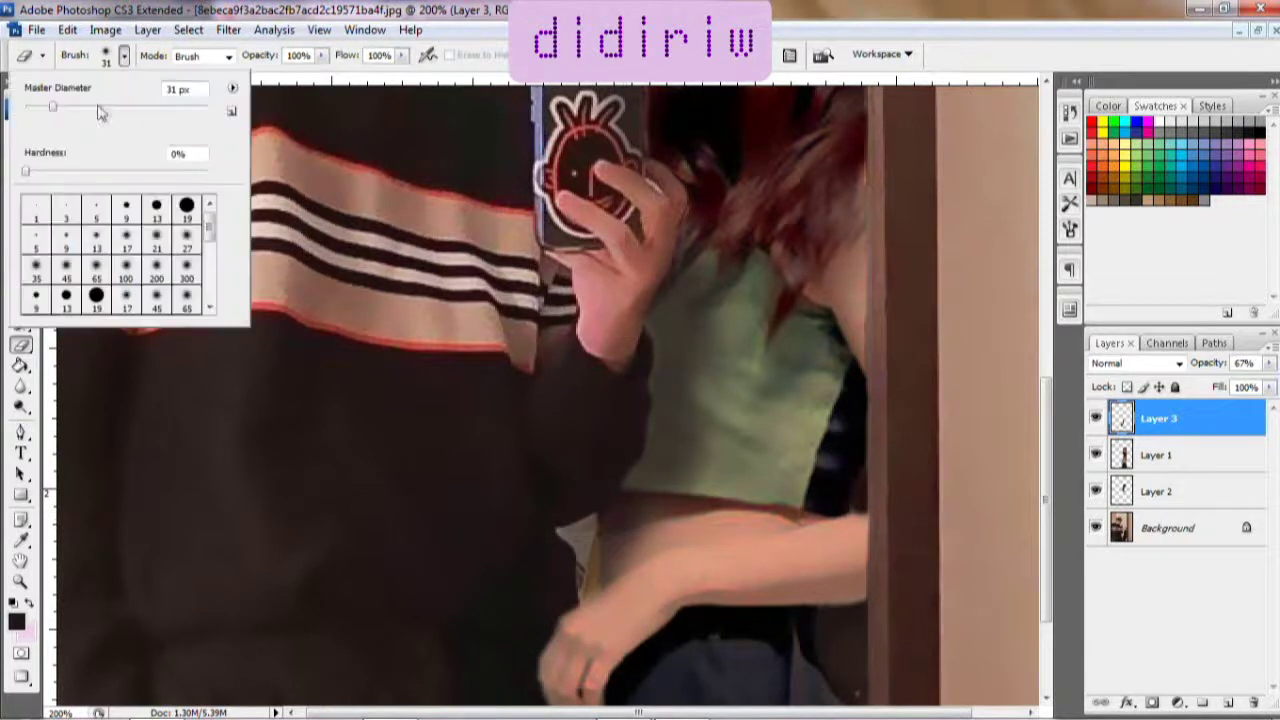
left_click_drag(45, 112, 100, 112)
left_click(757, 322)
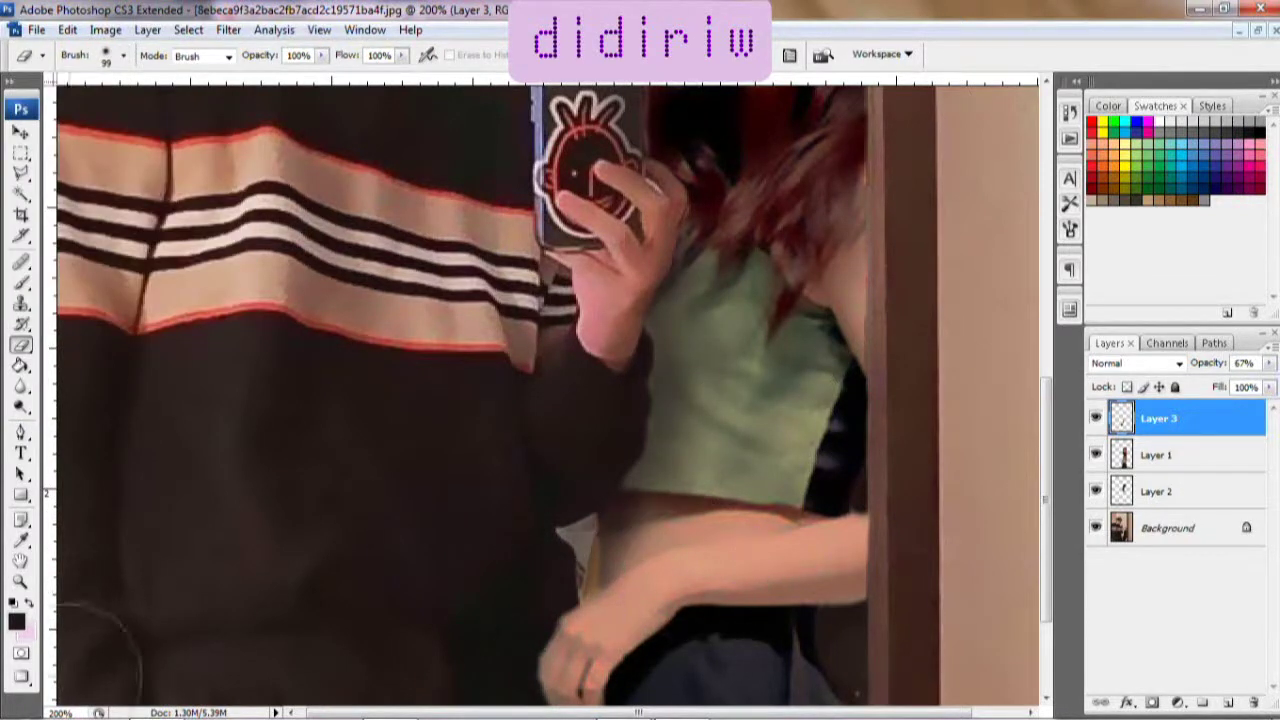
left_click(21, 581)
left_click(437, 54)
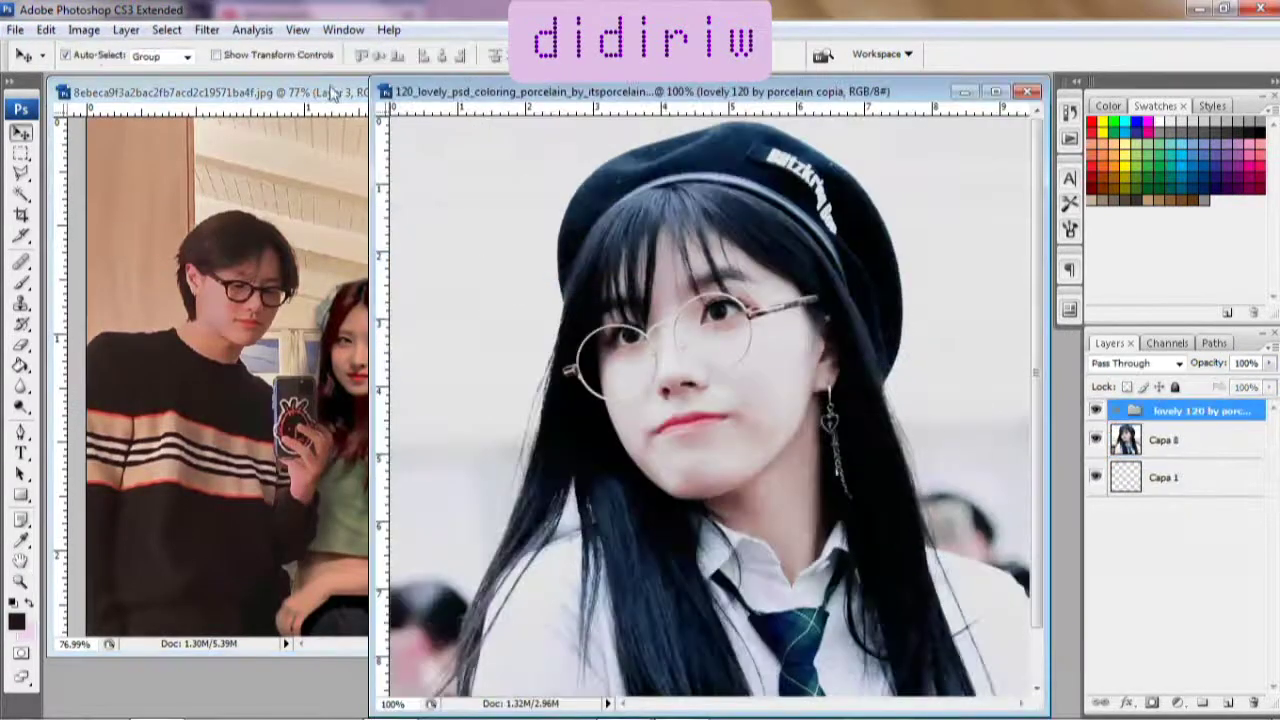
Step: Maximise the document and darken Layer 1 with Brightness -15 and slightly lower Contrast
double_click(333, 92)
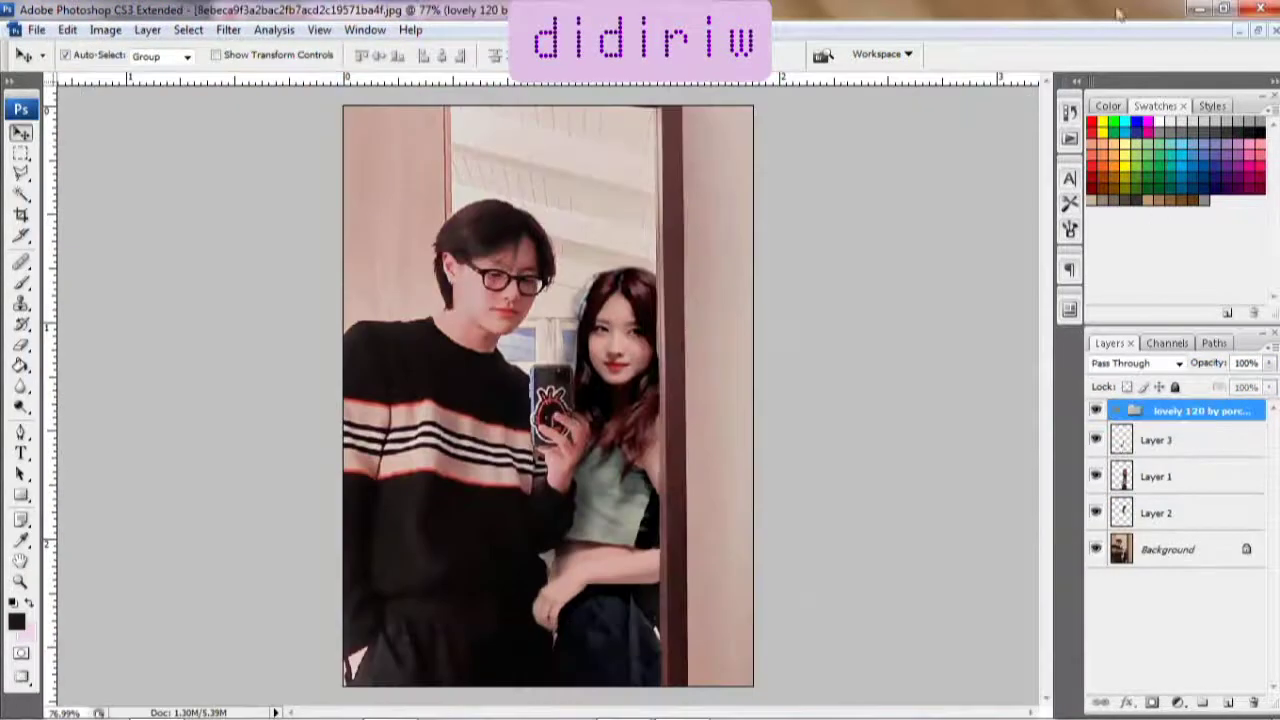
left_click(1180, 490)
left_click(105, 29)
left_click(337, 166)
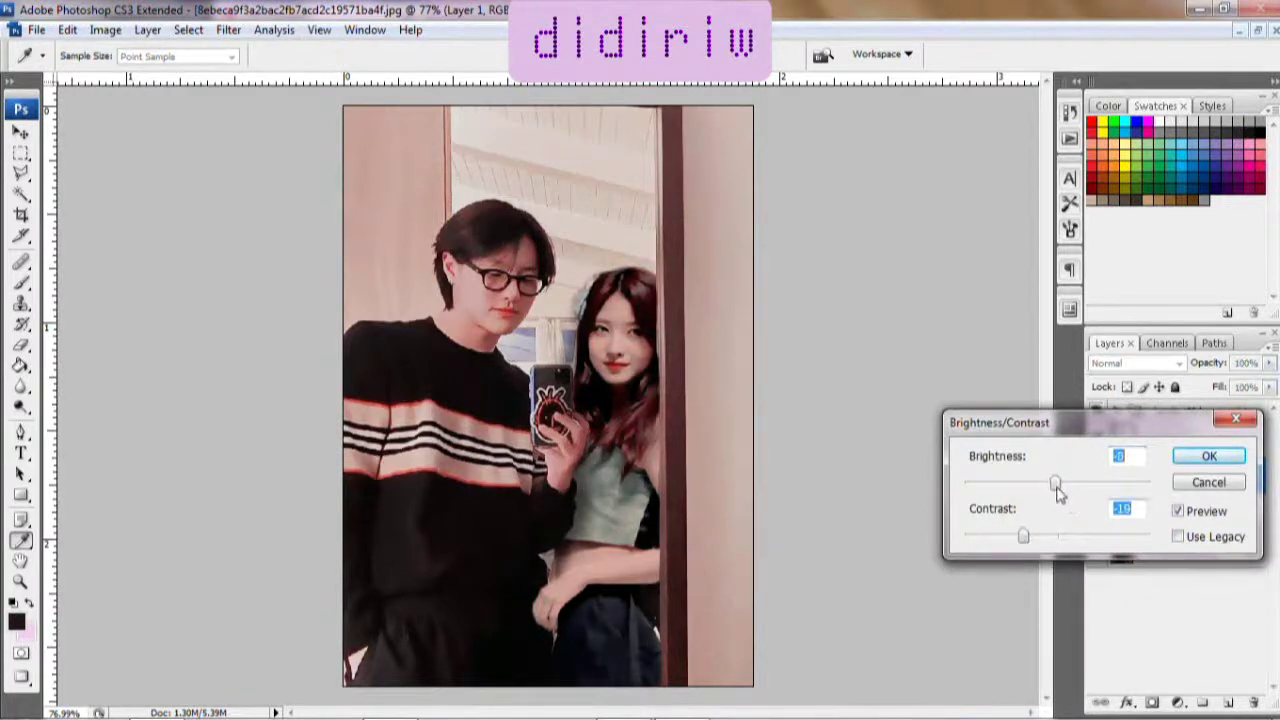
left_click_drag(1058, 490, 1051, 495)
left_click_drag(1042, 541, 1030, 540)
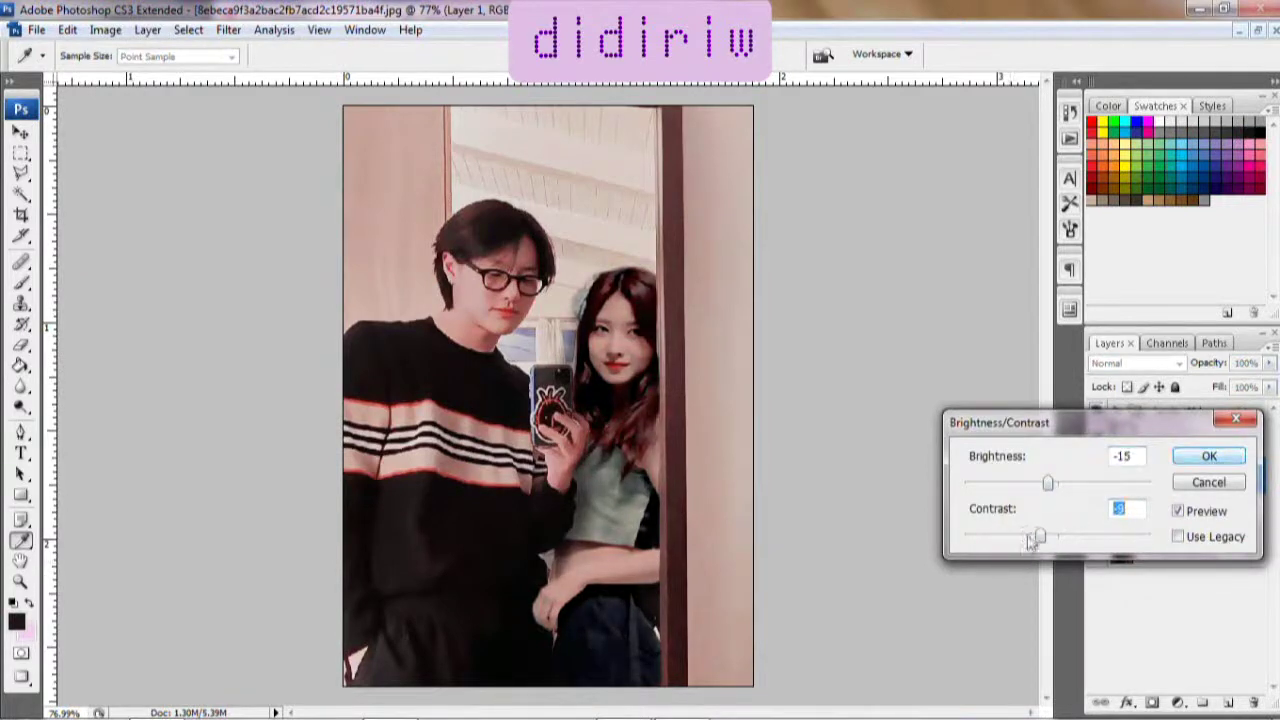
left_click(1209, 456)
Step: Cancel Hue/Saturation unchanged, select Layer 2 and zoom in on the woman's face
key("v")
left_click(335, 227)
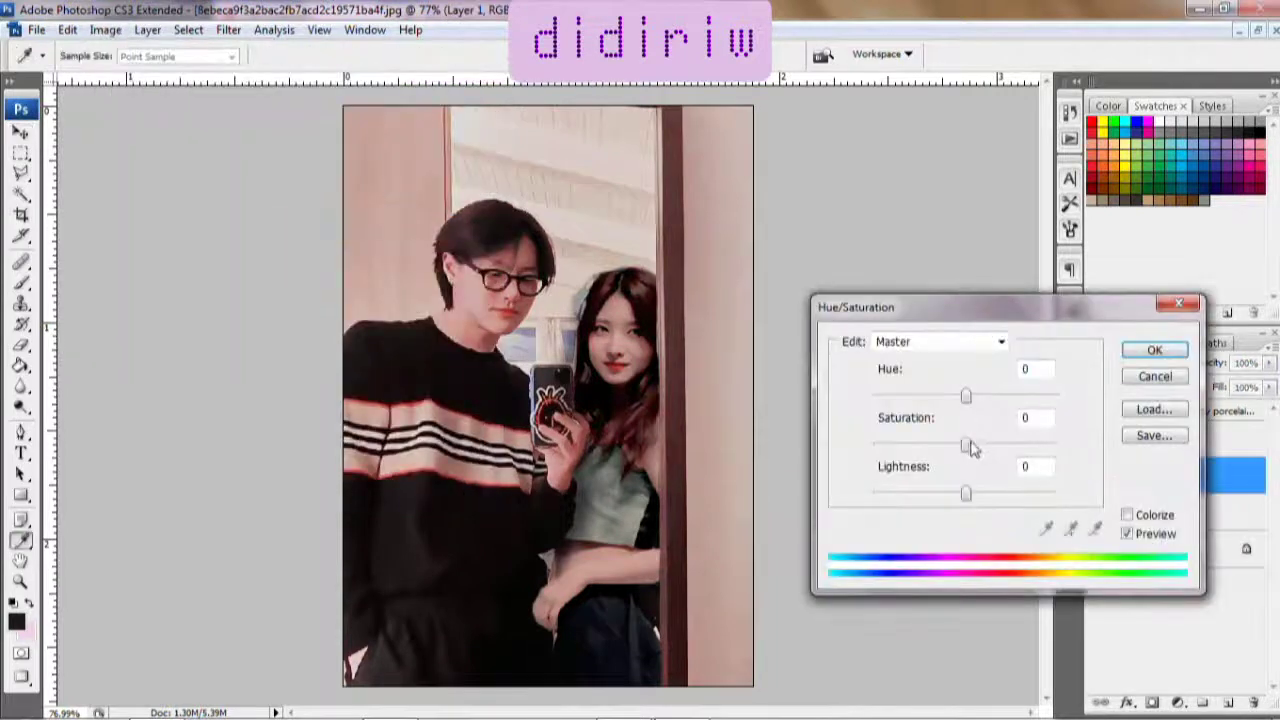
left_click(1154, 350)
key("v")
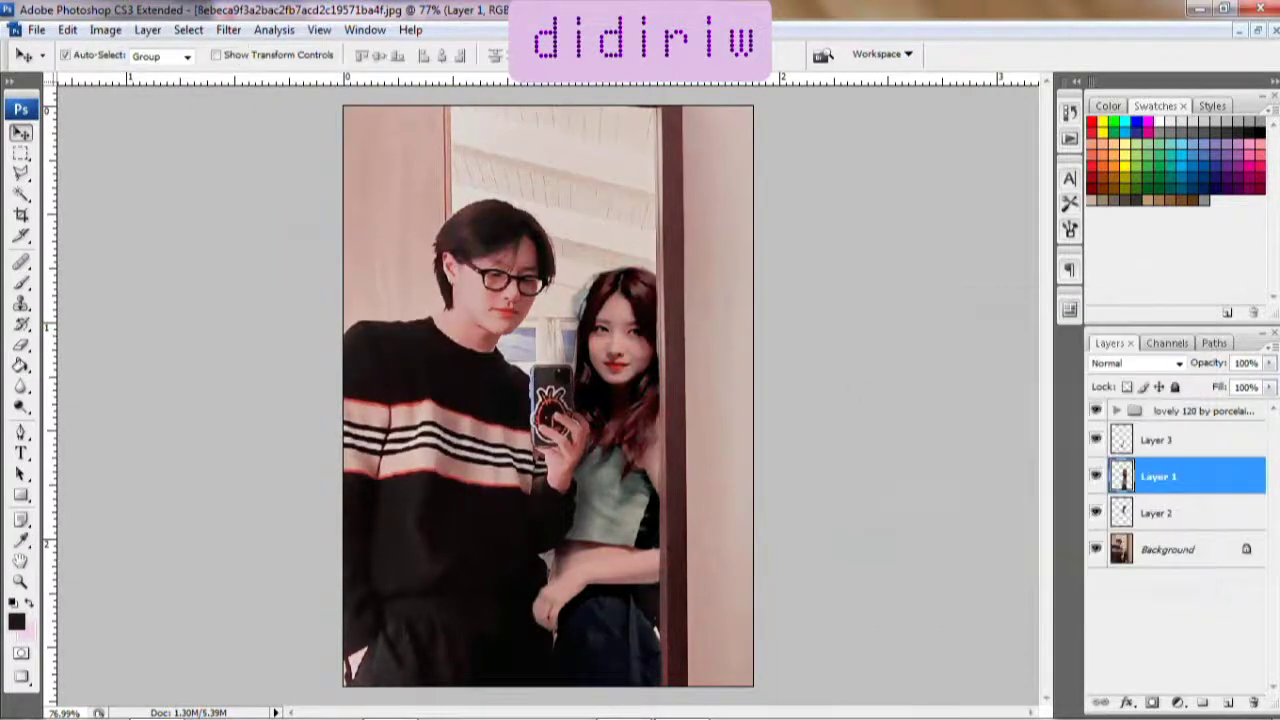
left_click(1192, 513)
left_click(20, 582)
left_click(560, 310)
left_click(560, 310)
Step: Darken the top of the woman's hair with the brush
key("b")
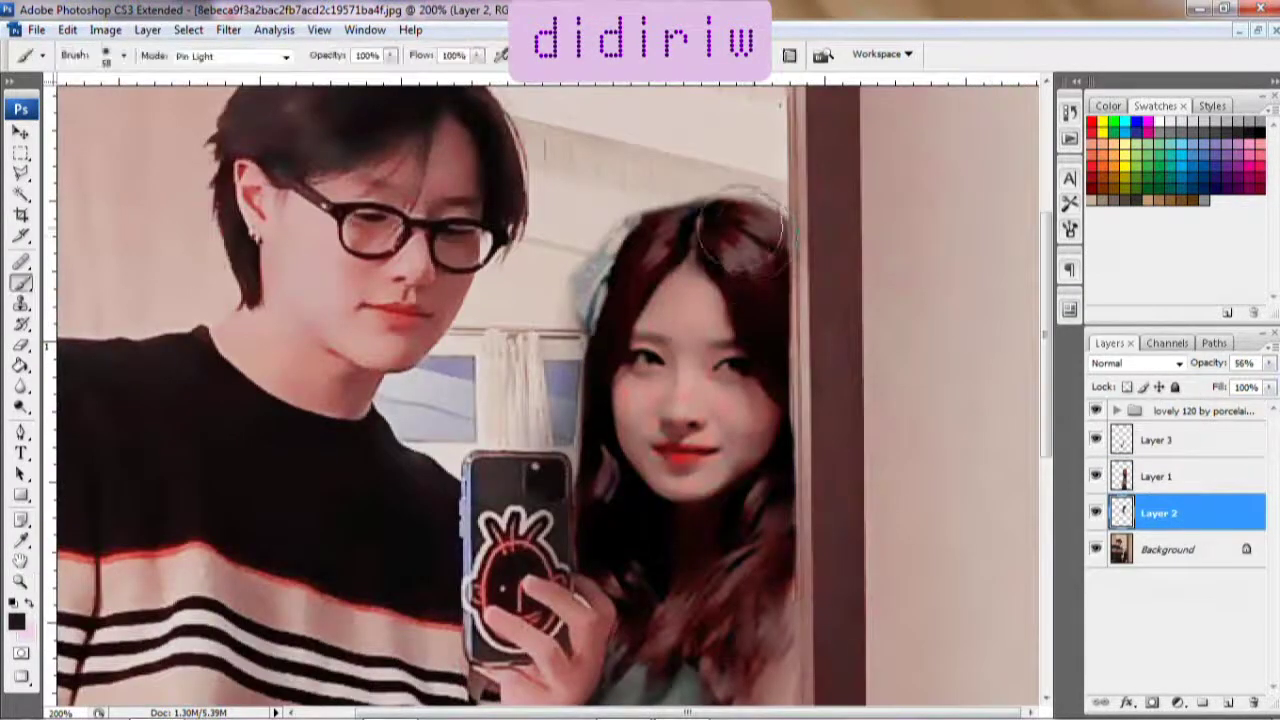
left_click_drag(740, 228, 750, 262)
key("e")
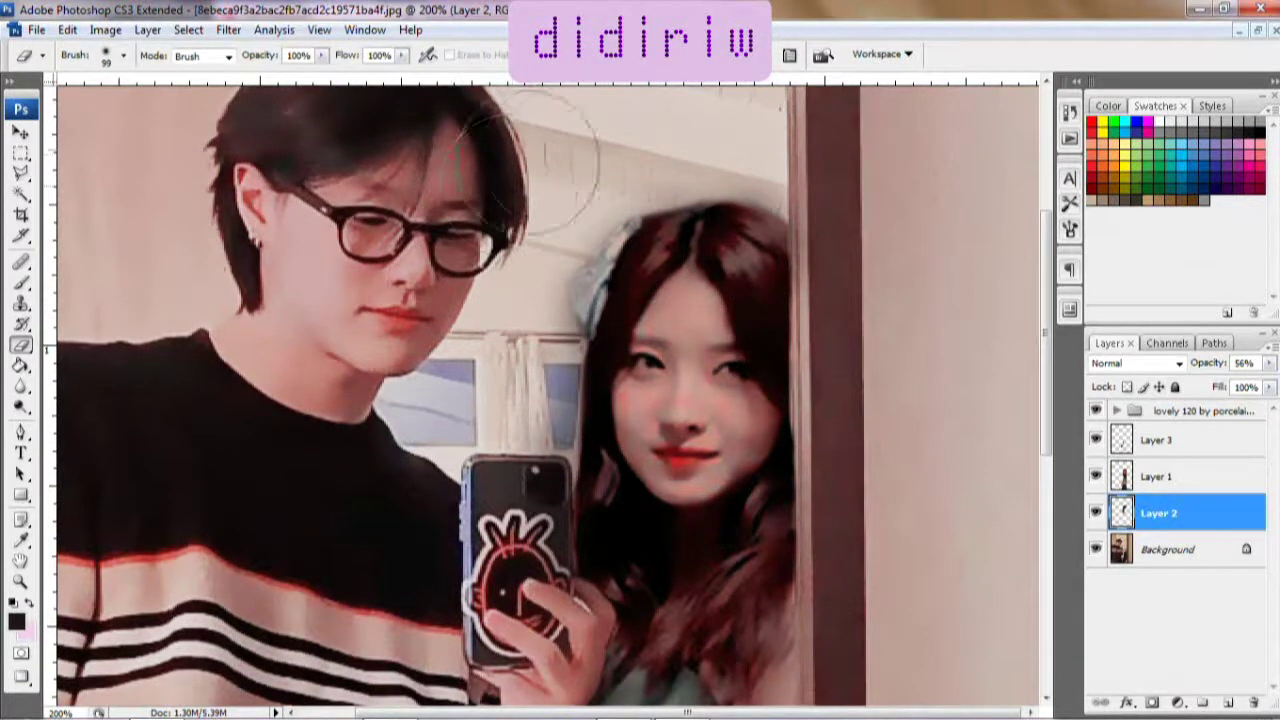
Step: On Layer 1, erase stray wall pixels beside her hair with a 34 px eraser
key("alt+bracketright")
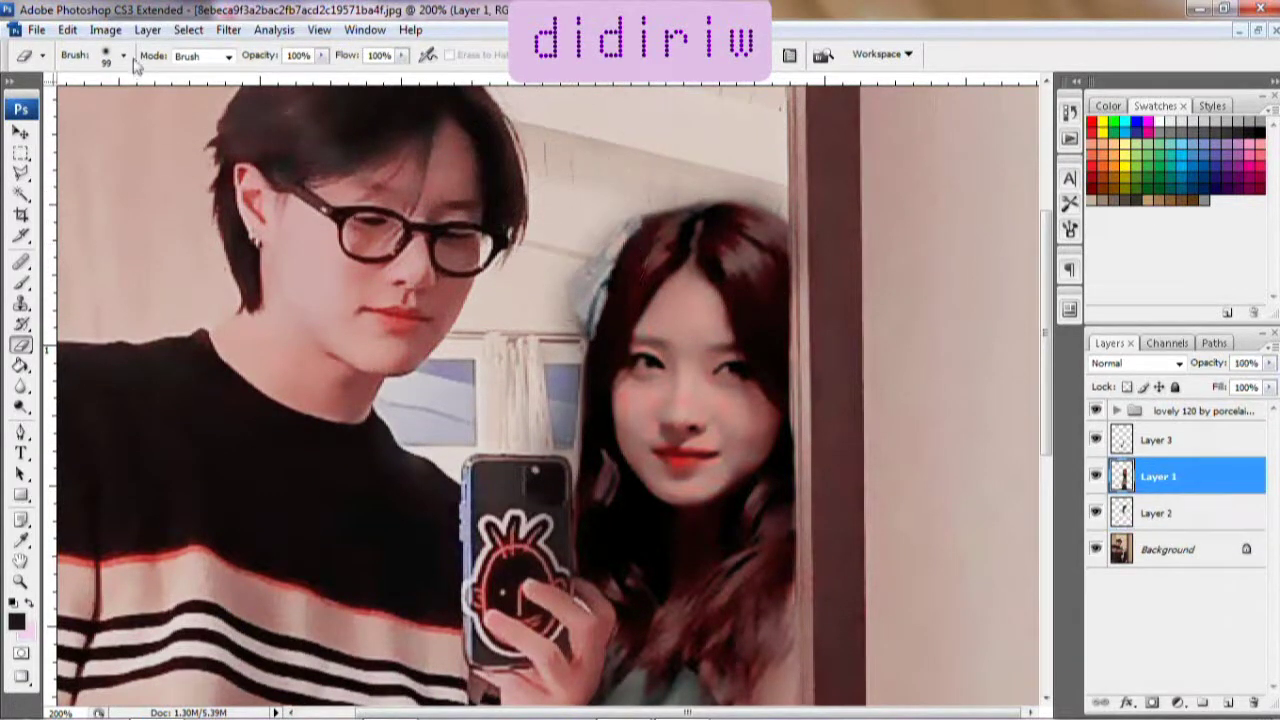
left_click(123, 56)
left_click_drag(110, 103, 57, 105)
key("Return")
left_click_drag(535, 238, 768, 183)
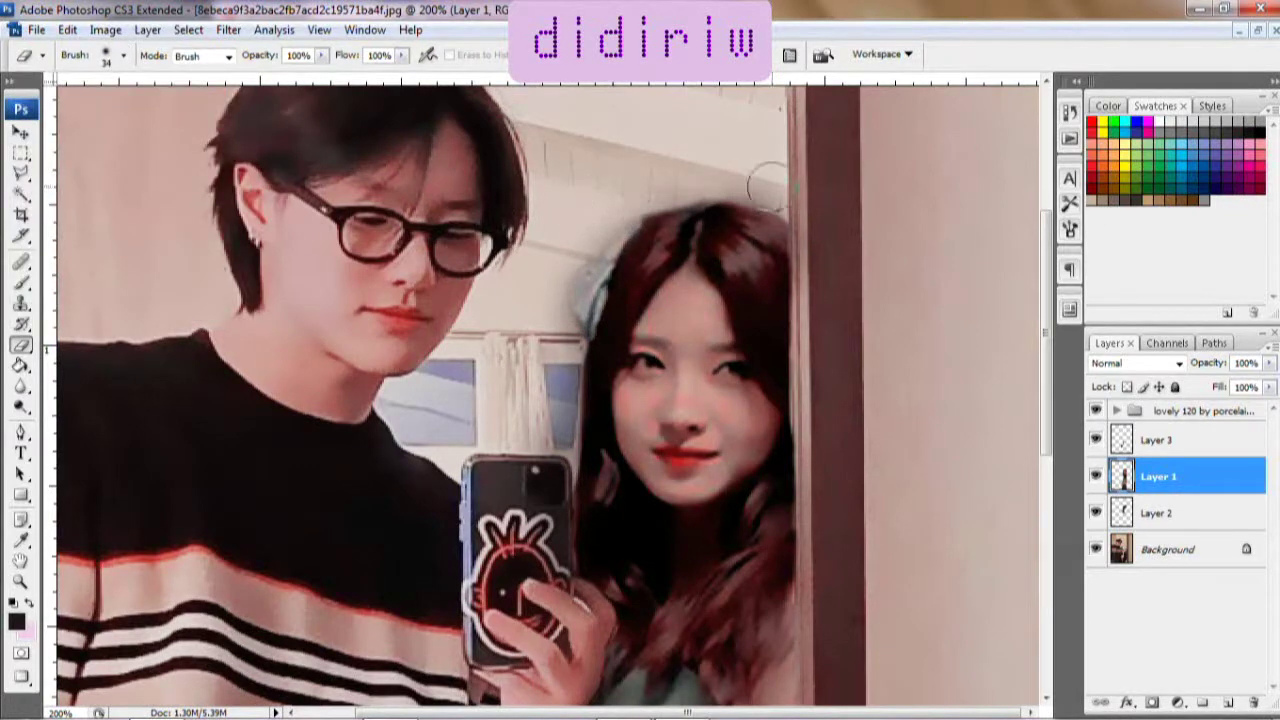